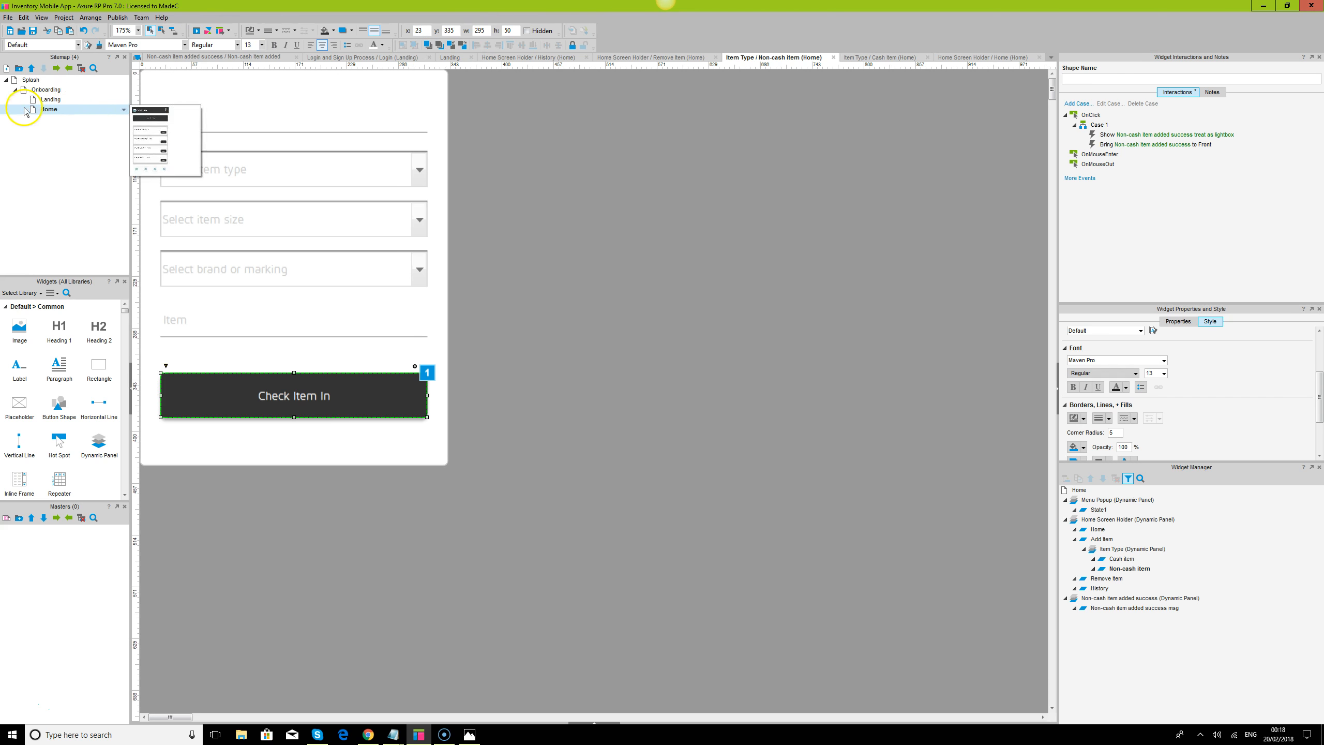
Open the Home page, switch to the Chrome preview and compare the Cash Item and Non-Cash Item views
double_click(50, 99)
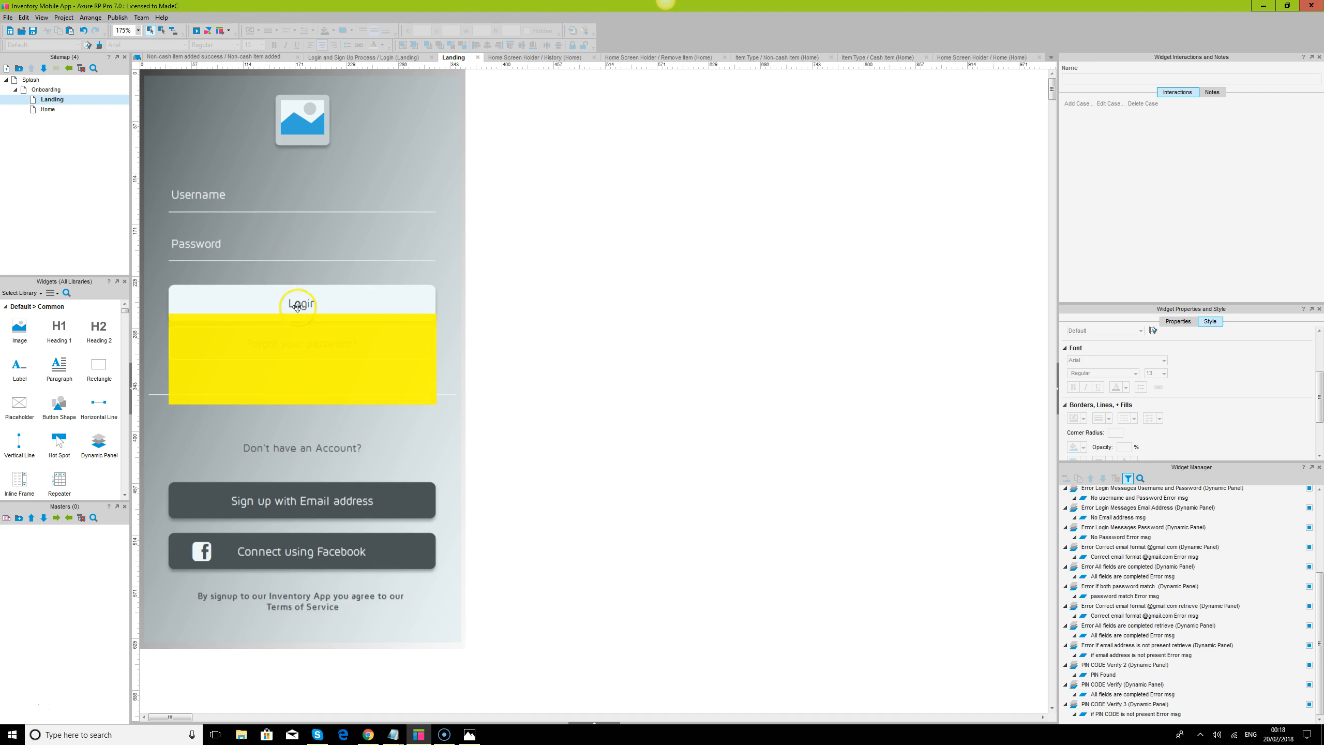
double_click(49, 110)
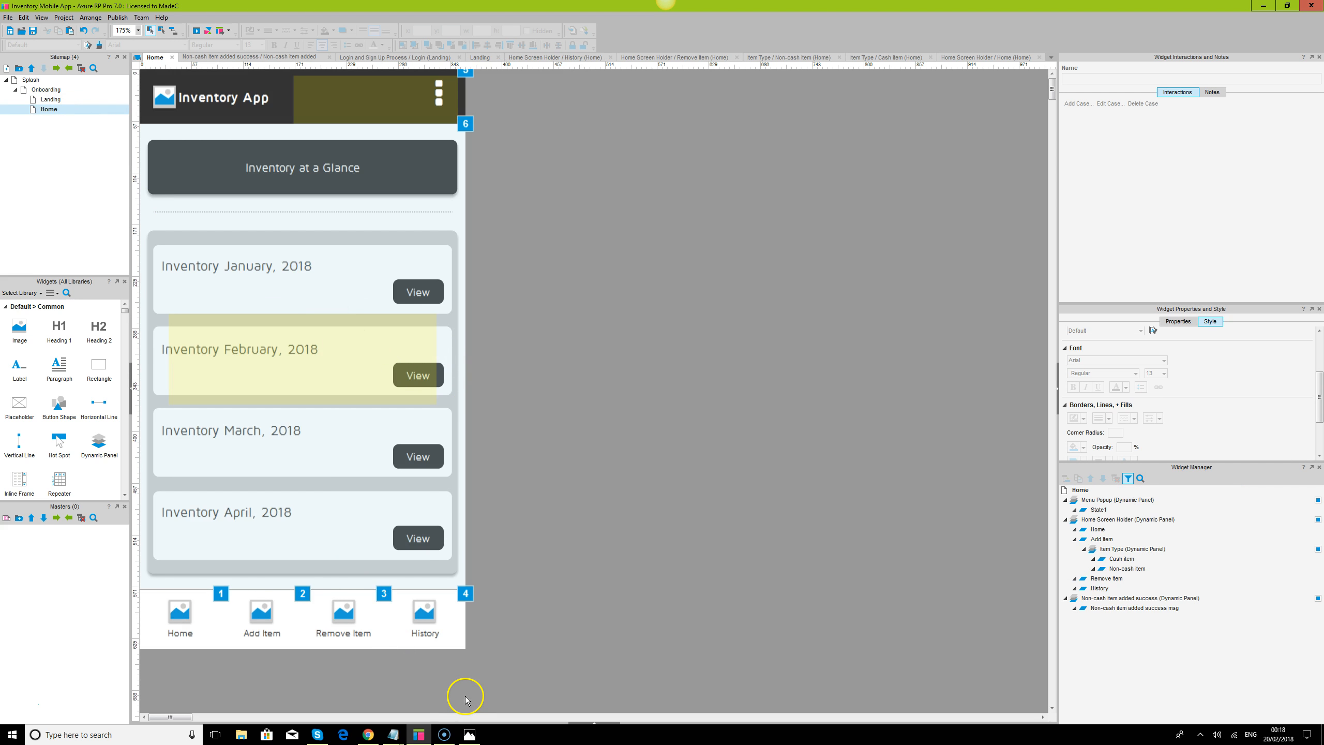
left_click(368, 735)
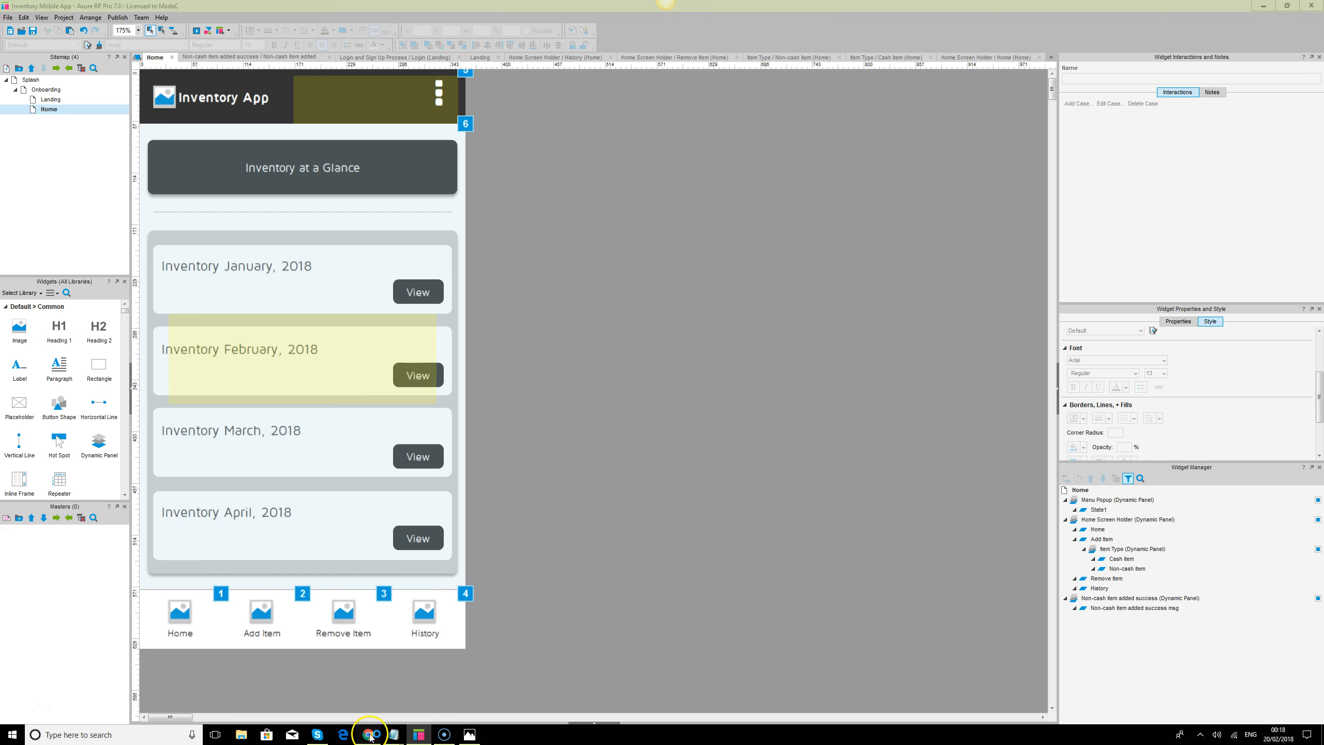
left_click(725, 142)
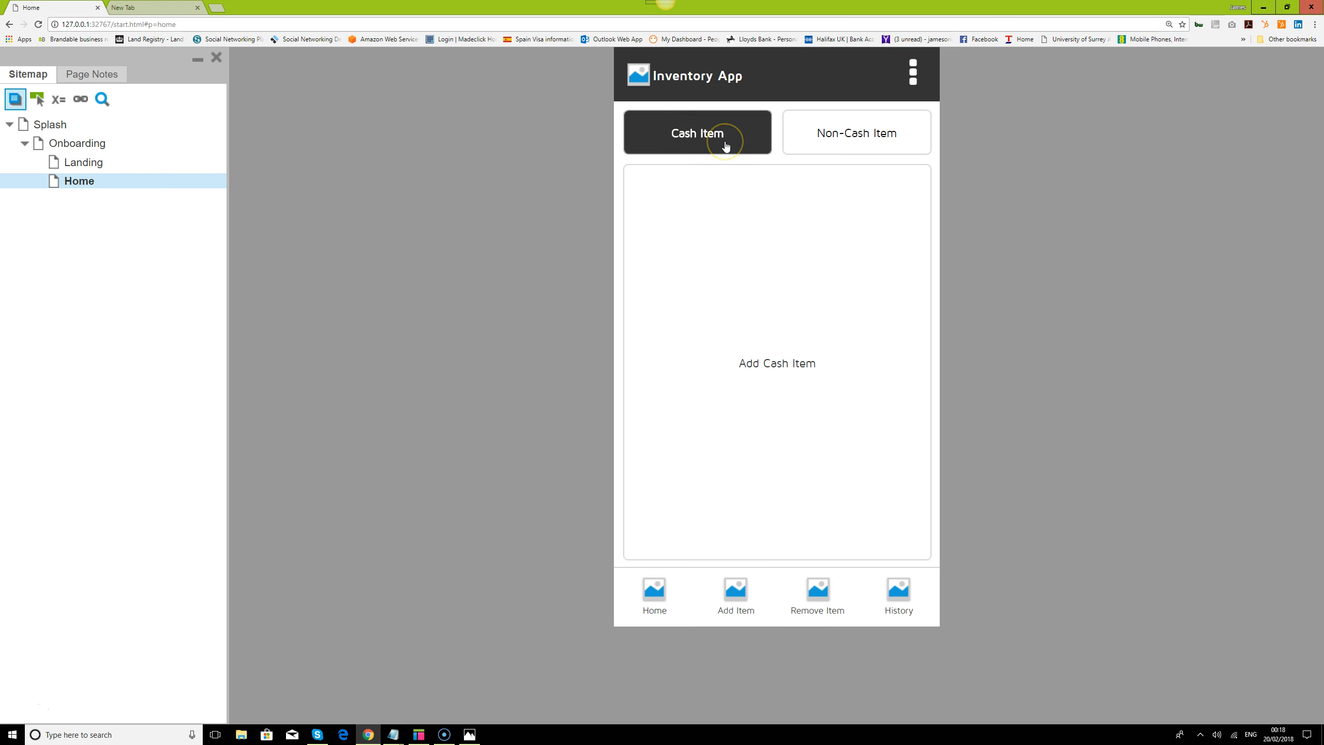
left_click(856, 141)
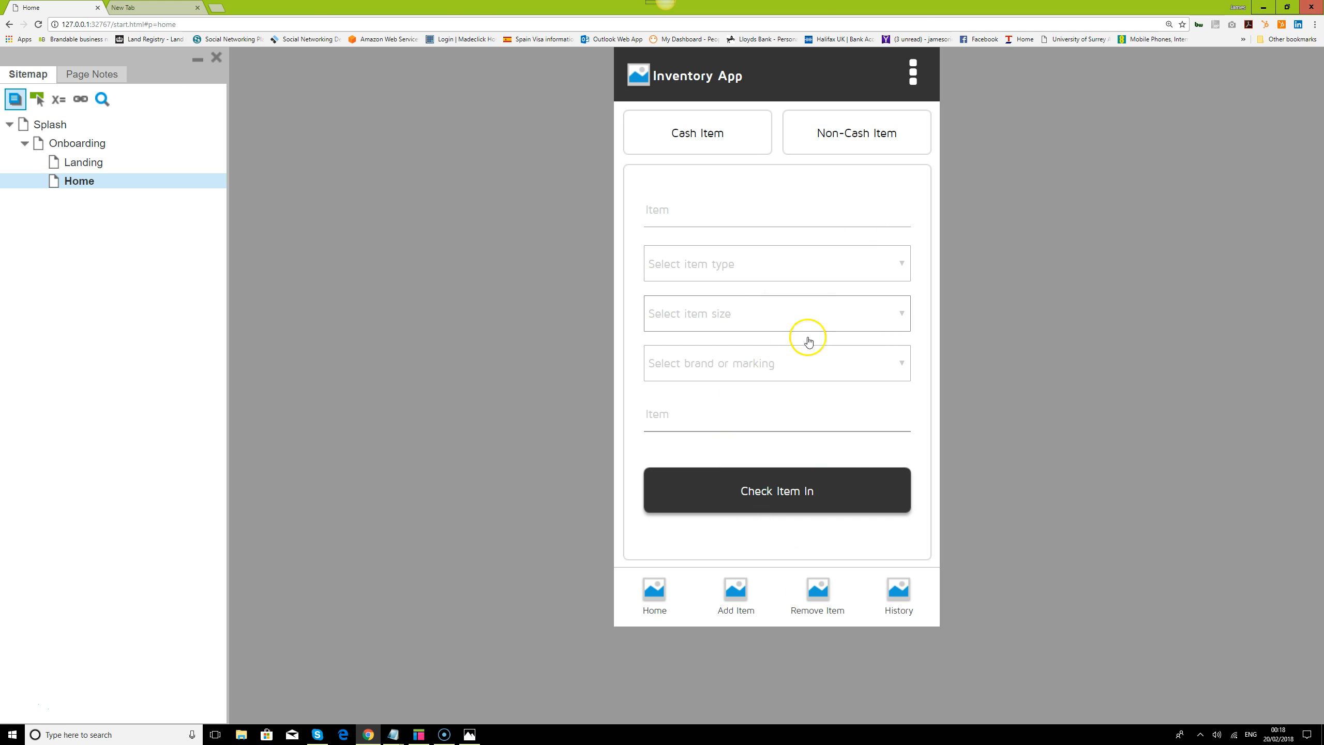
left_click(740, 137)
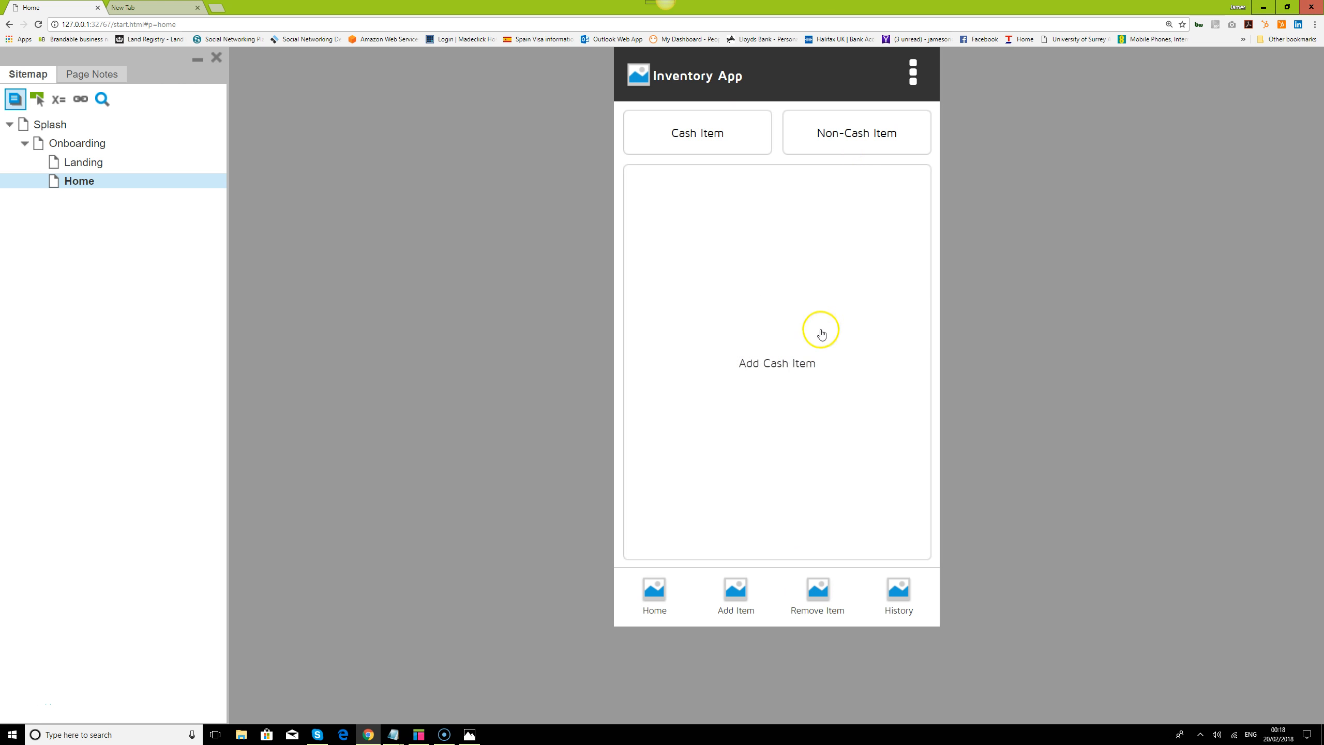
left_click(856, 149)
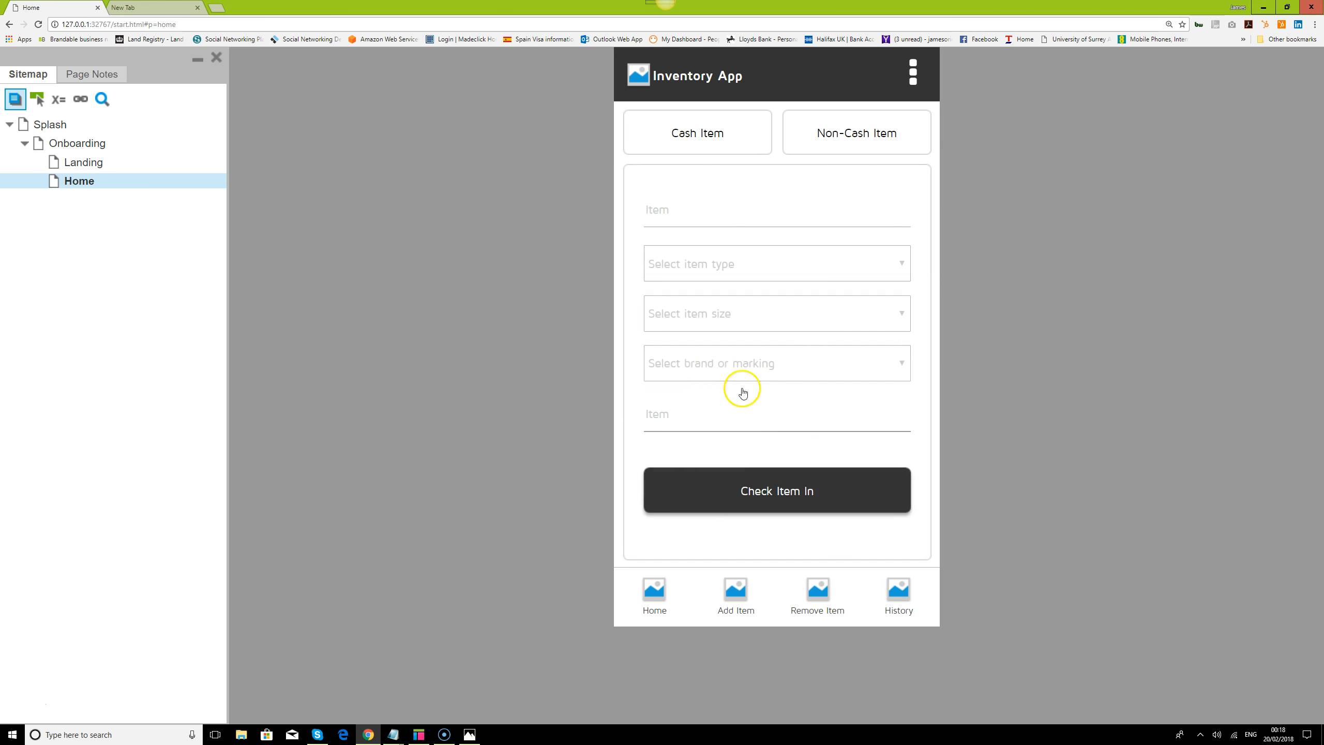
Switch to Axure RP and replace the contents of the Cash item state with a copy of all Non-cash item widgets
left_click(420, 734)
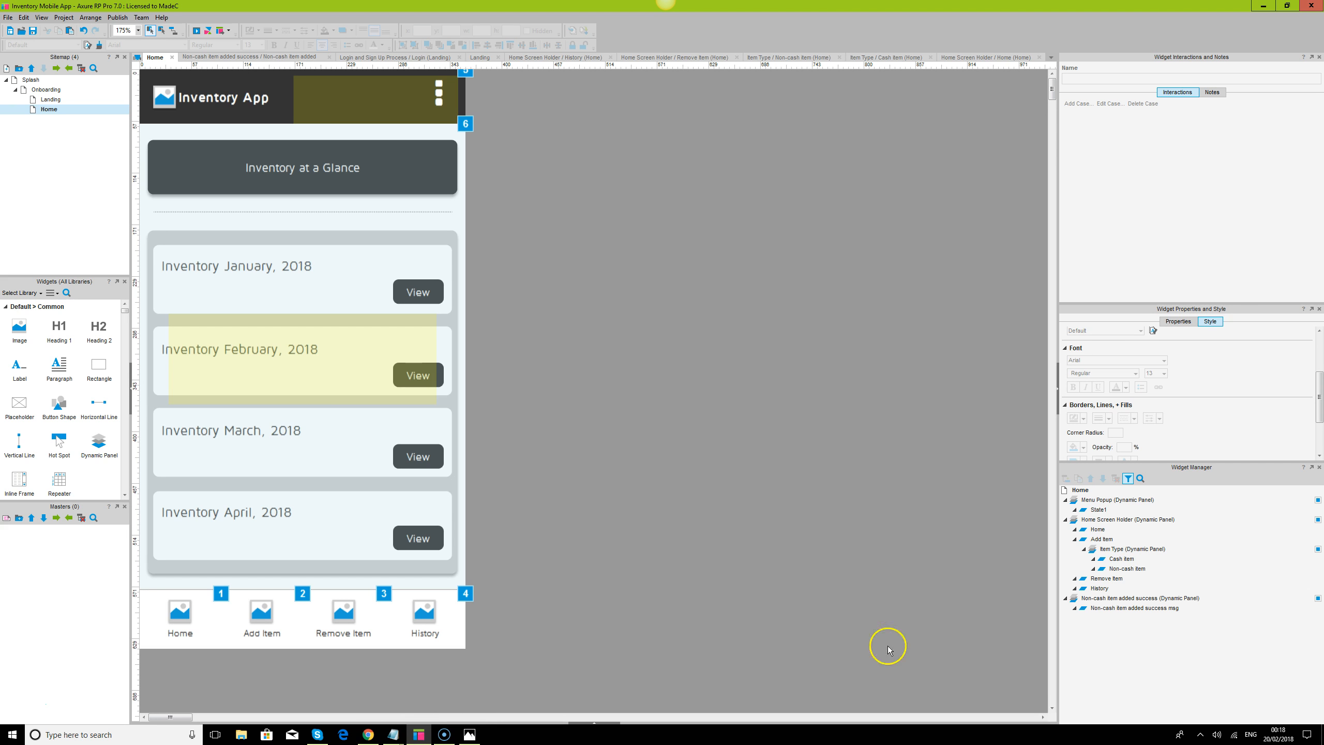
double_click(1120, 569)
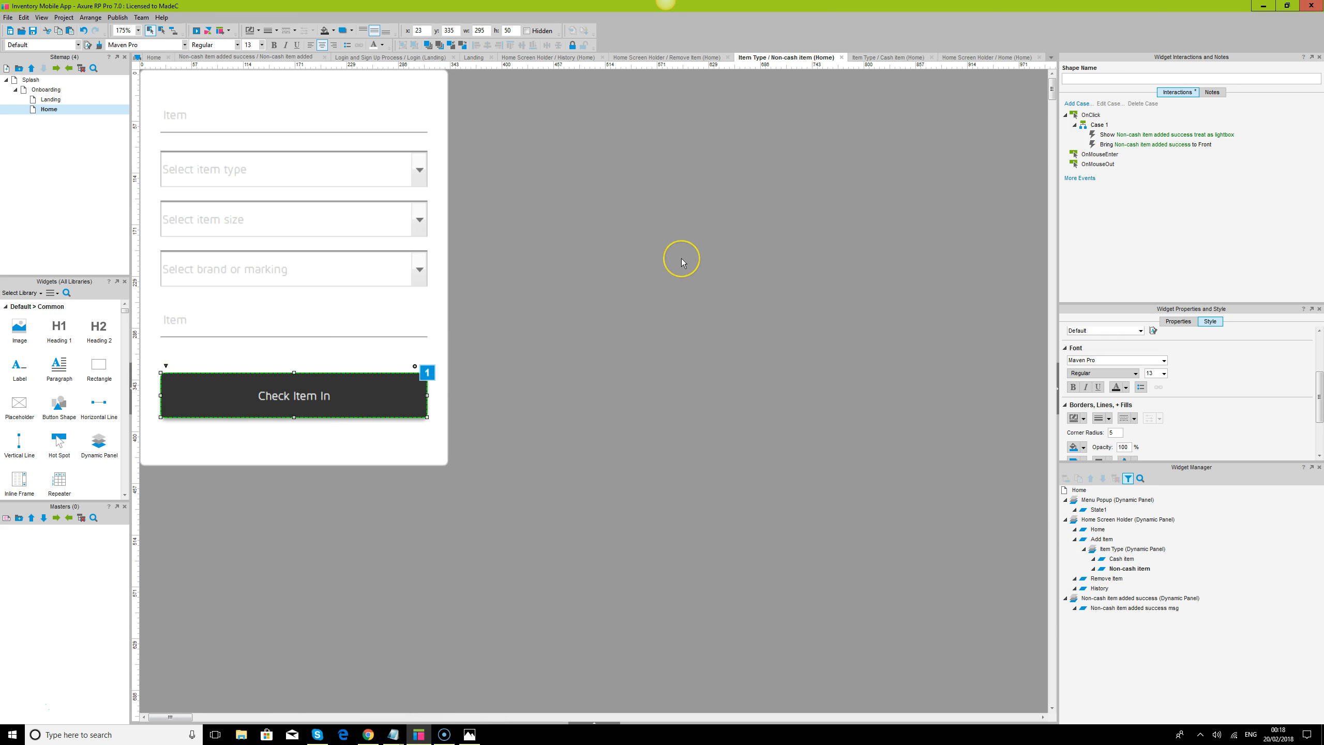
key("ctrl+a")
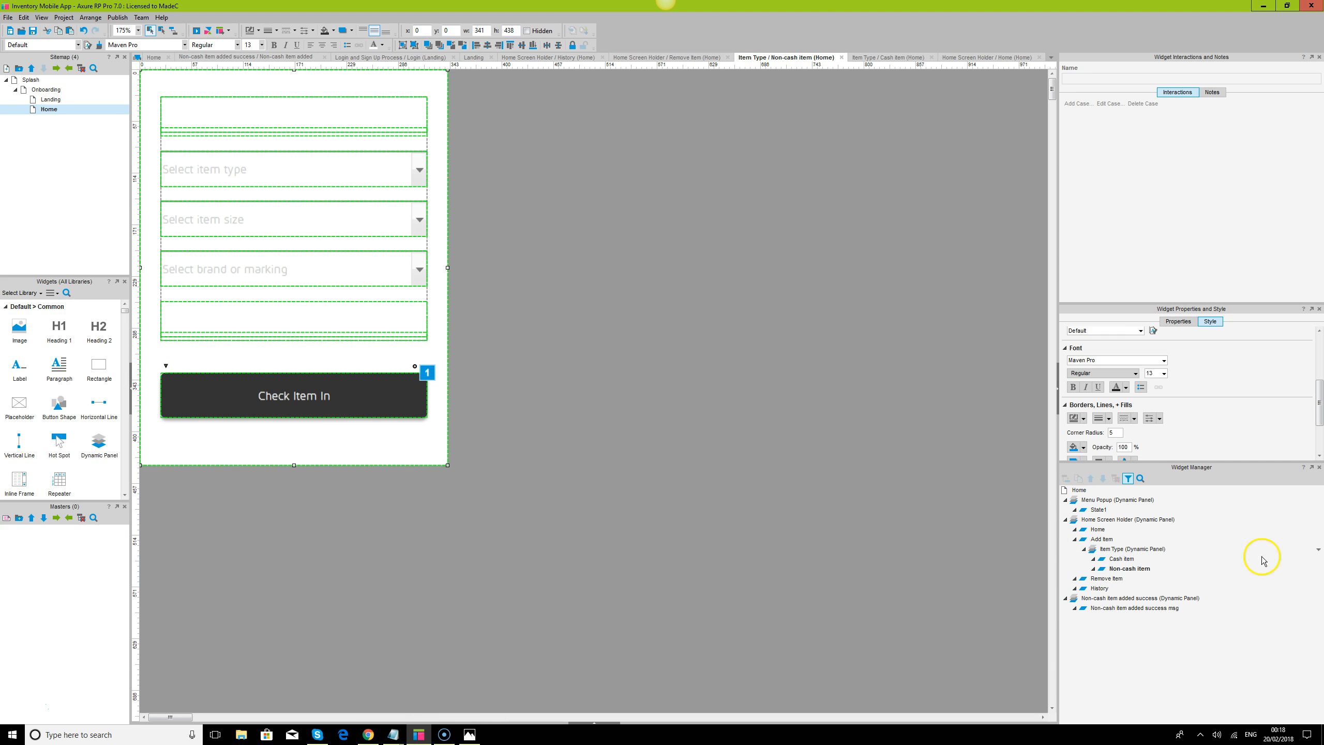
double_click(1120, 559)
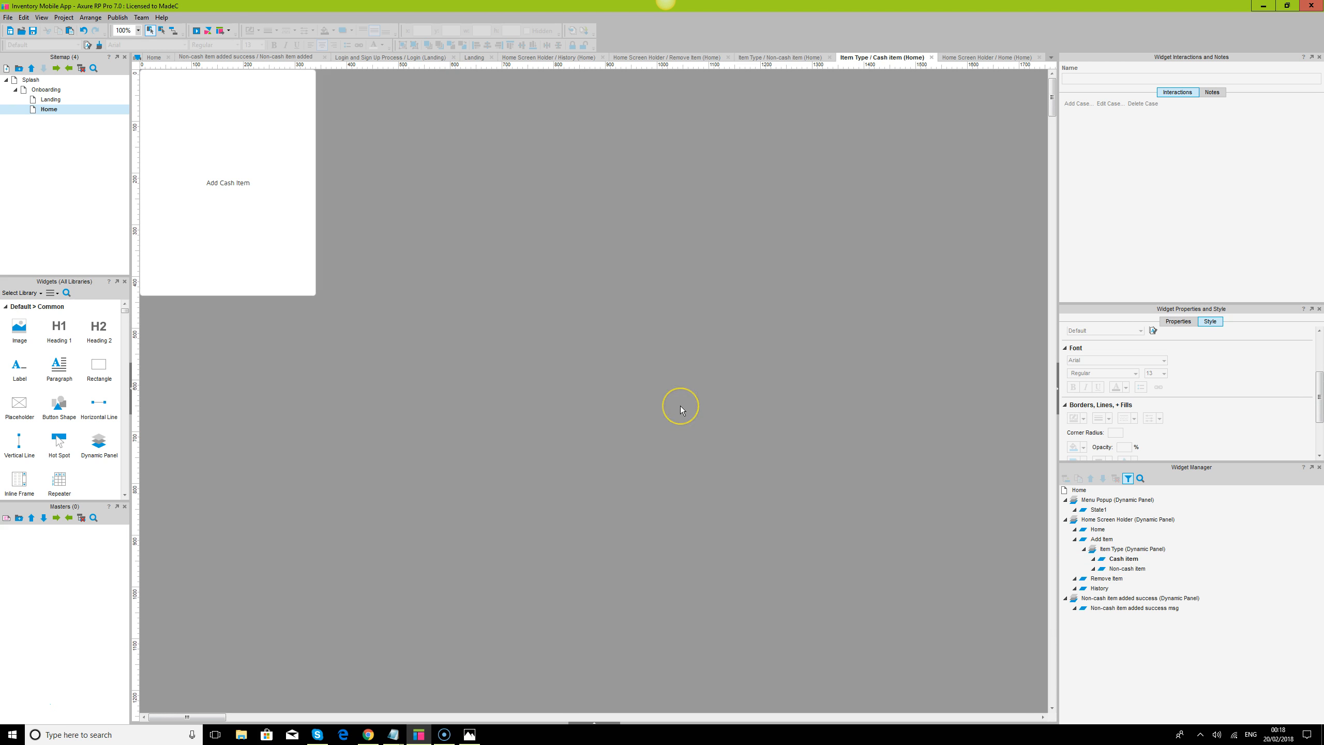
key("ctrl+a")
key("Delete")
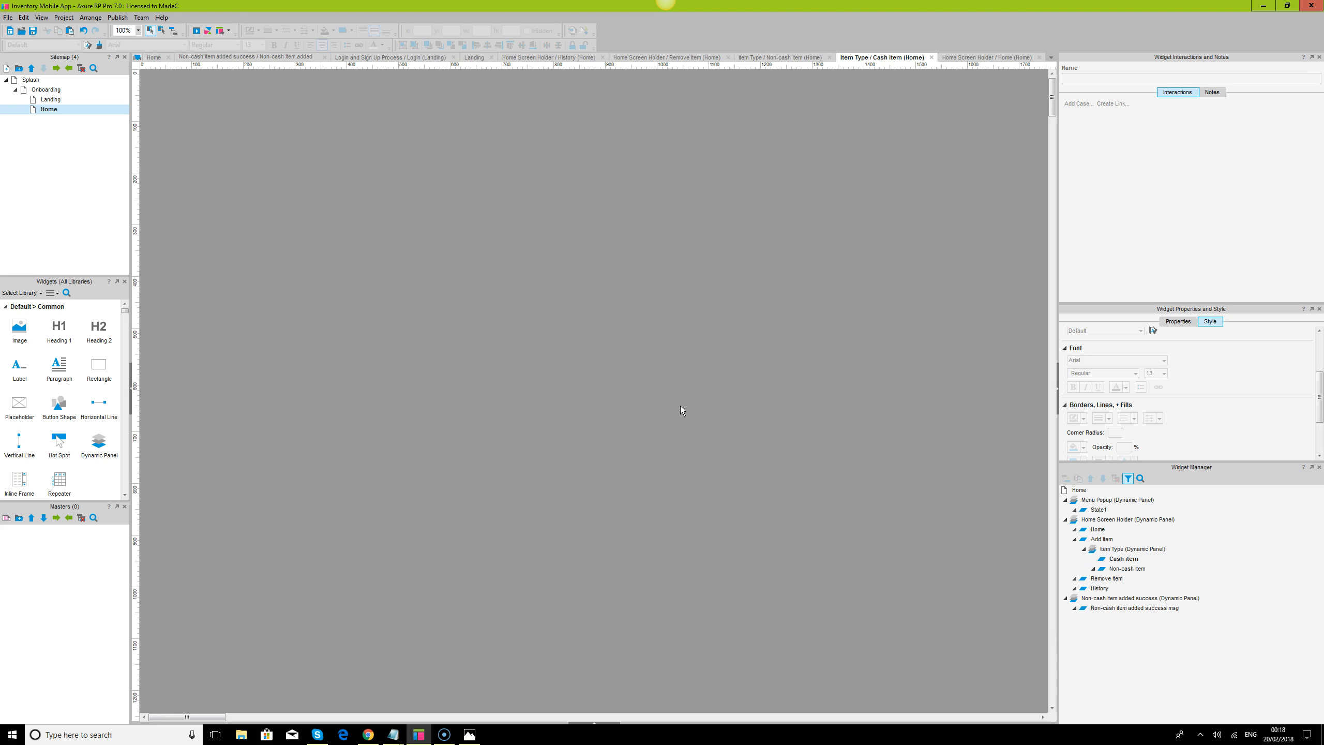
key("ctrl+v")
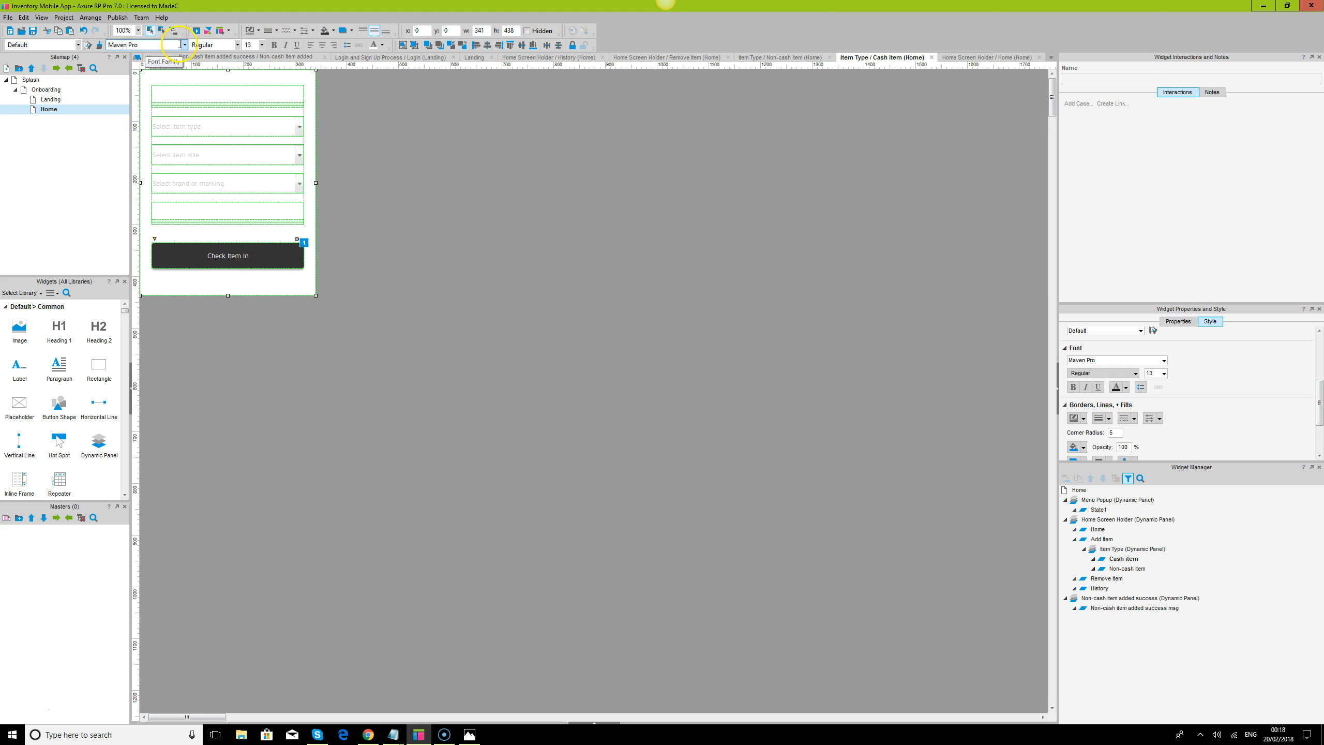
Remove Shirt, Jeans and Tops from the item type droplist in the Cash item state
left_click(123, 30)
type("175")
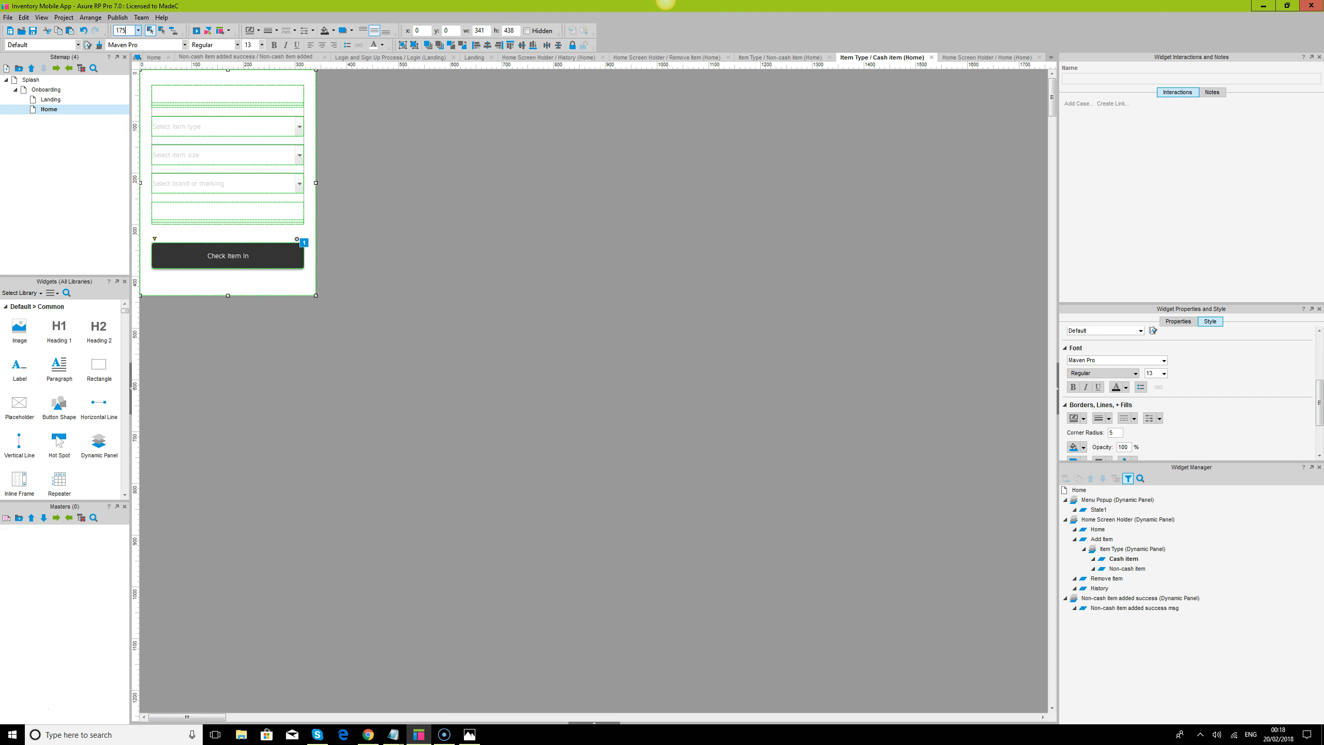
key("Return")
left_click(756, 367)
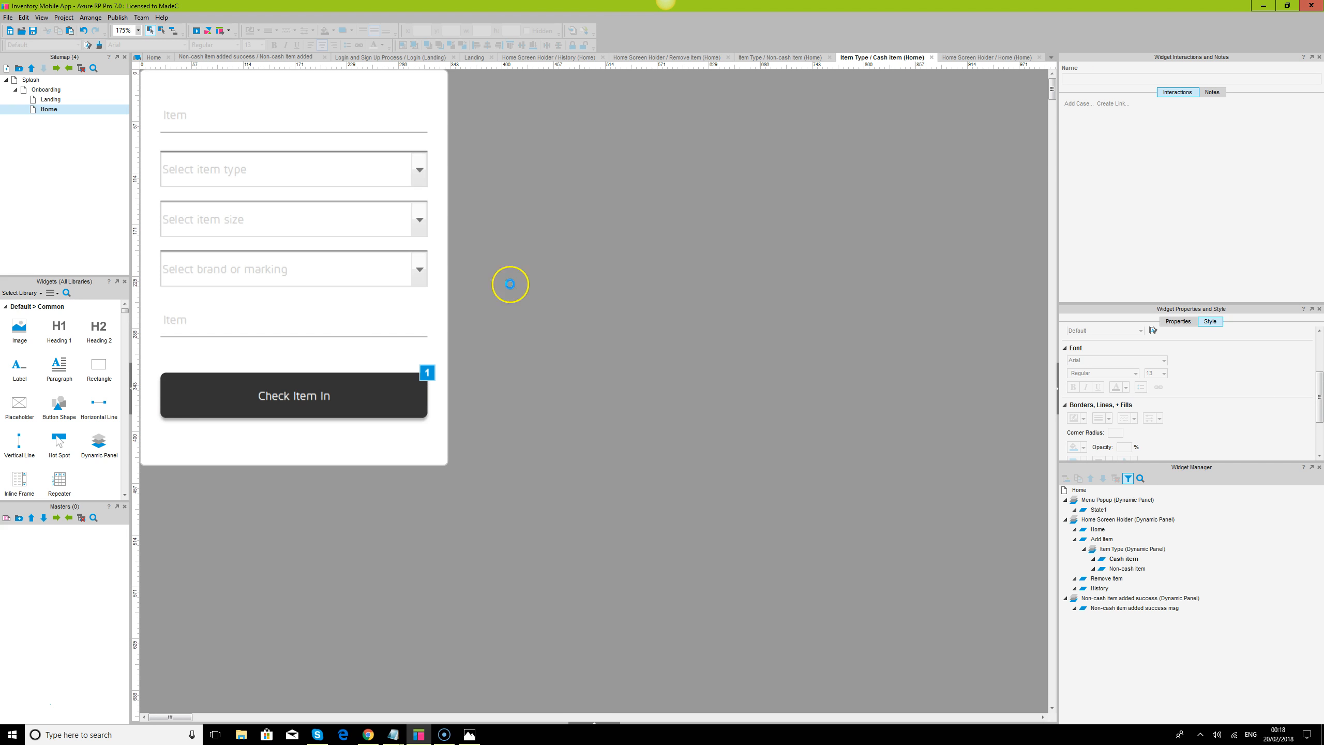
left_click(399, 389)
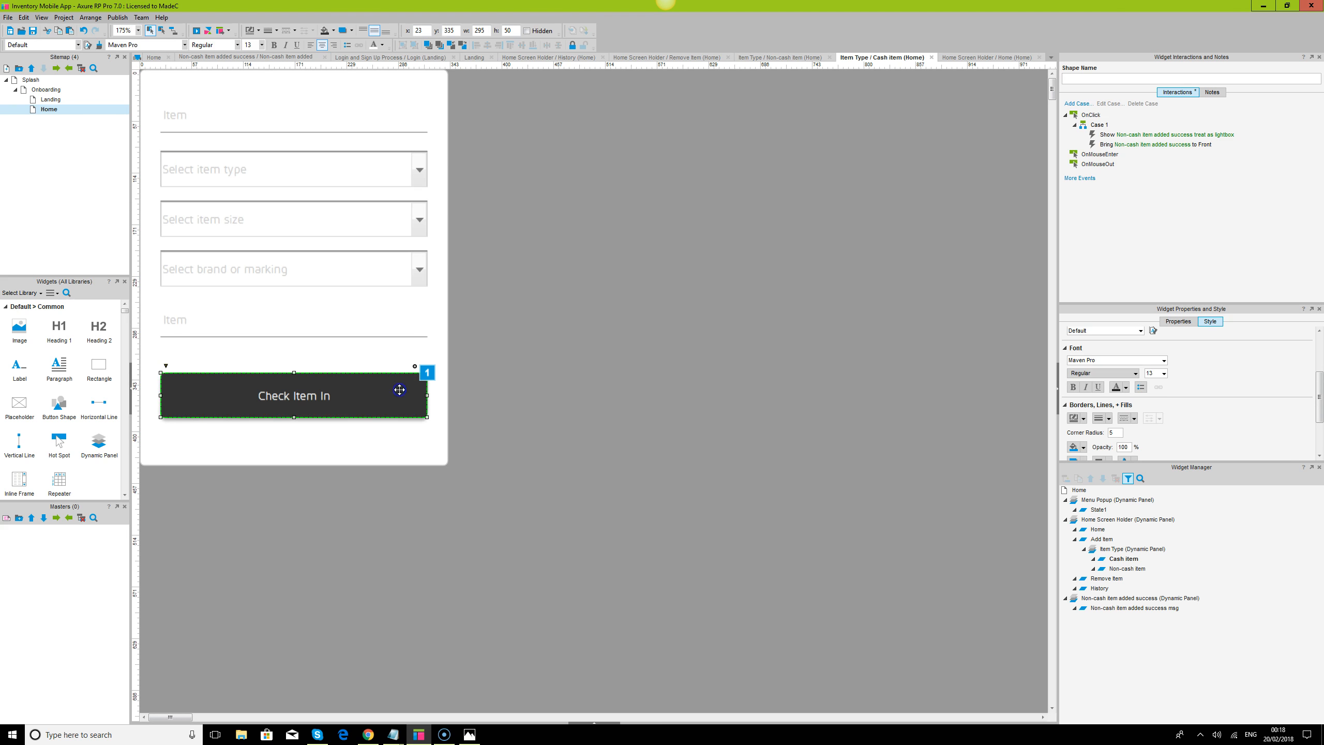
left_click(275, 127)
left_click(279, 161)
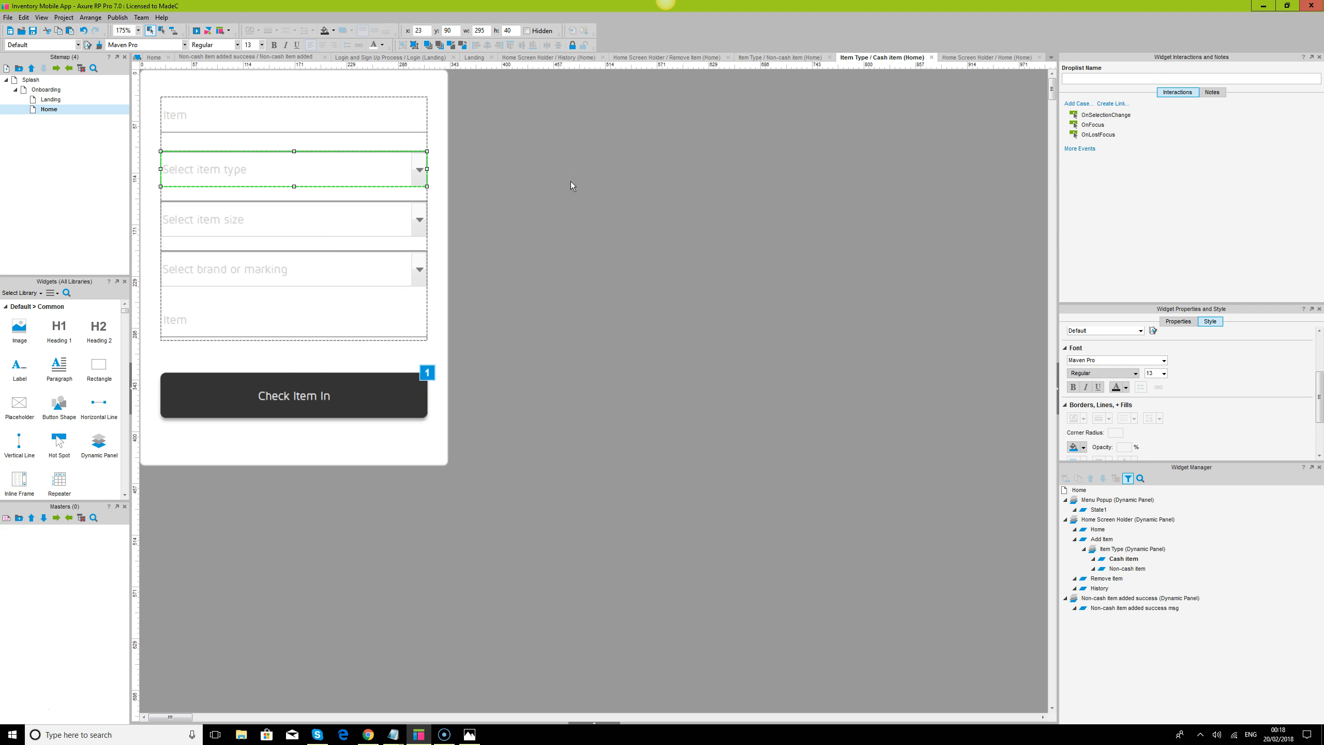
left_click(1178, 321)
left_click(1084, 347)
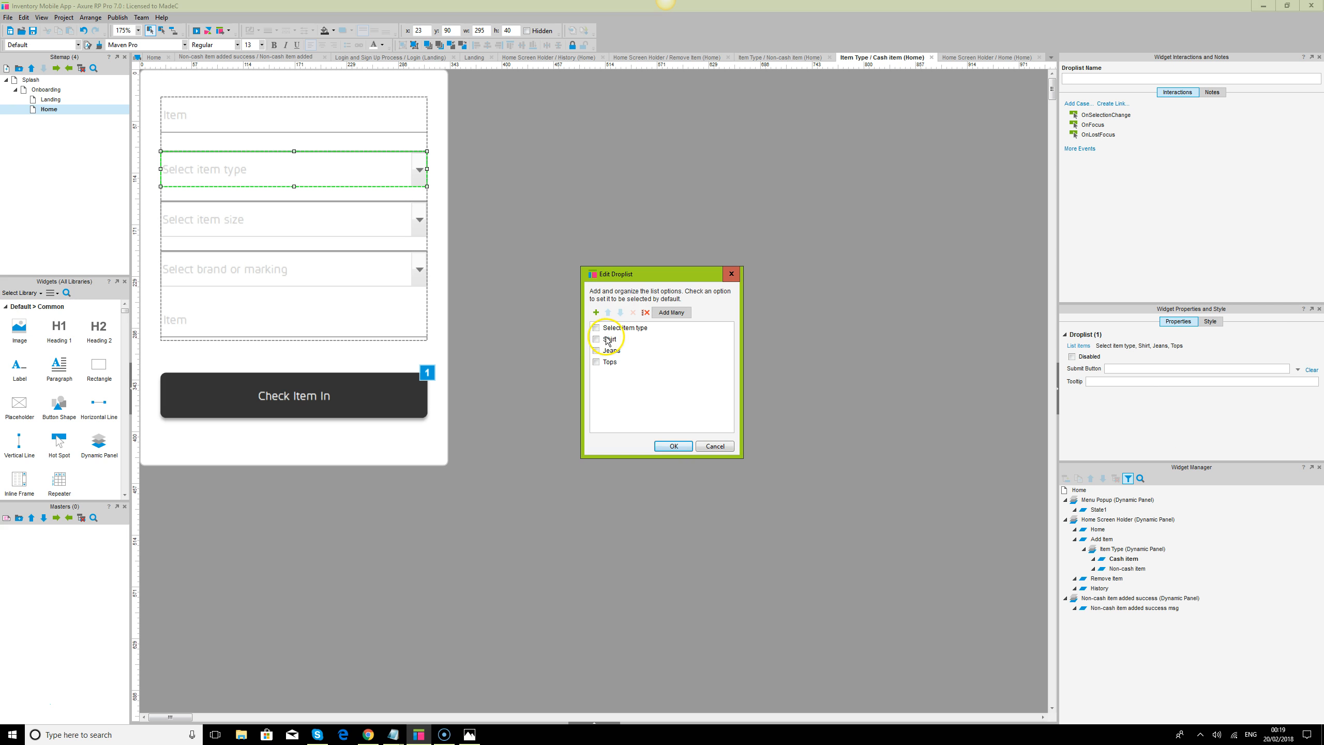
left_click(608, 339)
left_click(633, 313)
left_click(633, 312)
left_click(633, 313)
Add the options Mobile phone, Laptop and Cash to the item type droplist
left_click(596, 312)
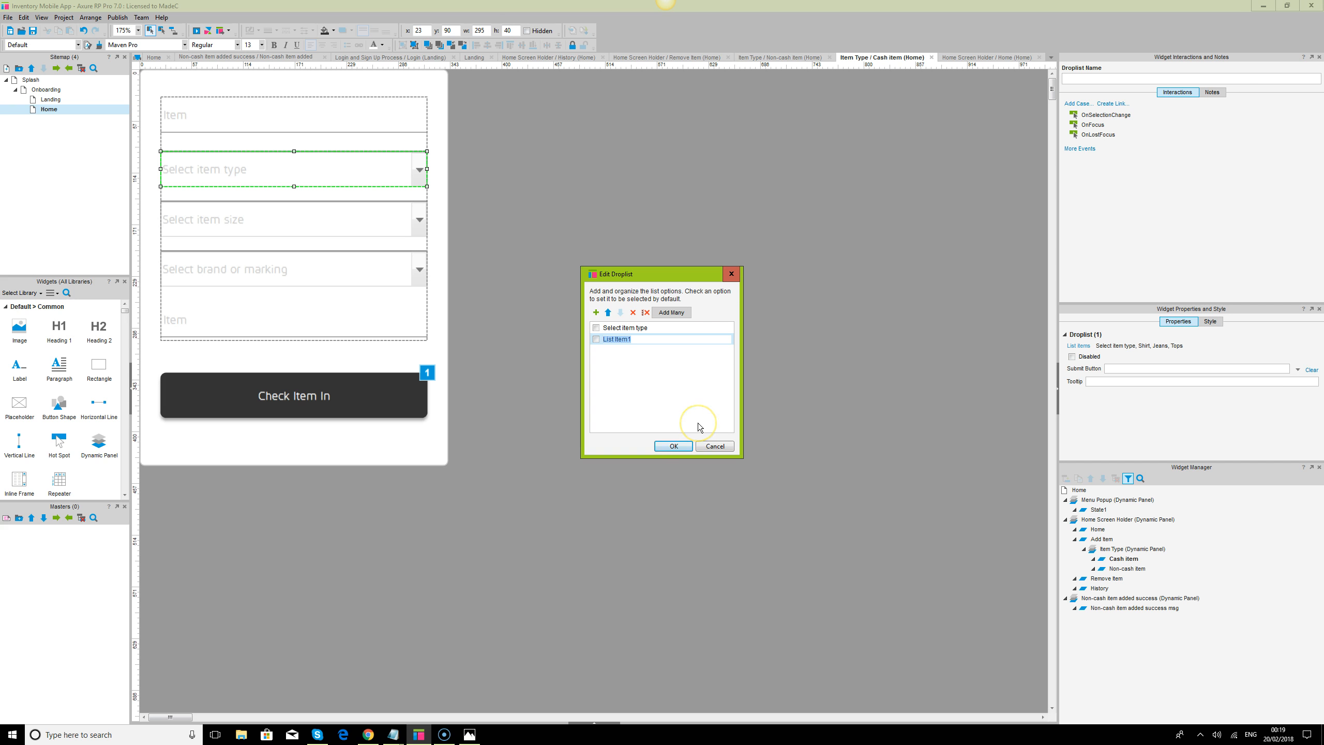
type("Mobile phone")
left_click(596, 312)
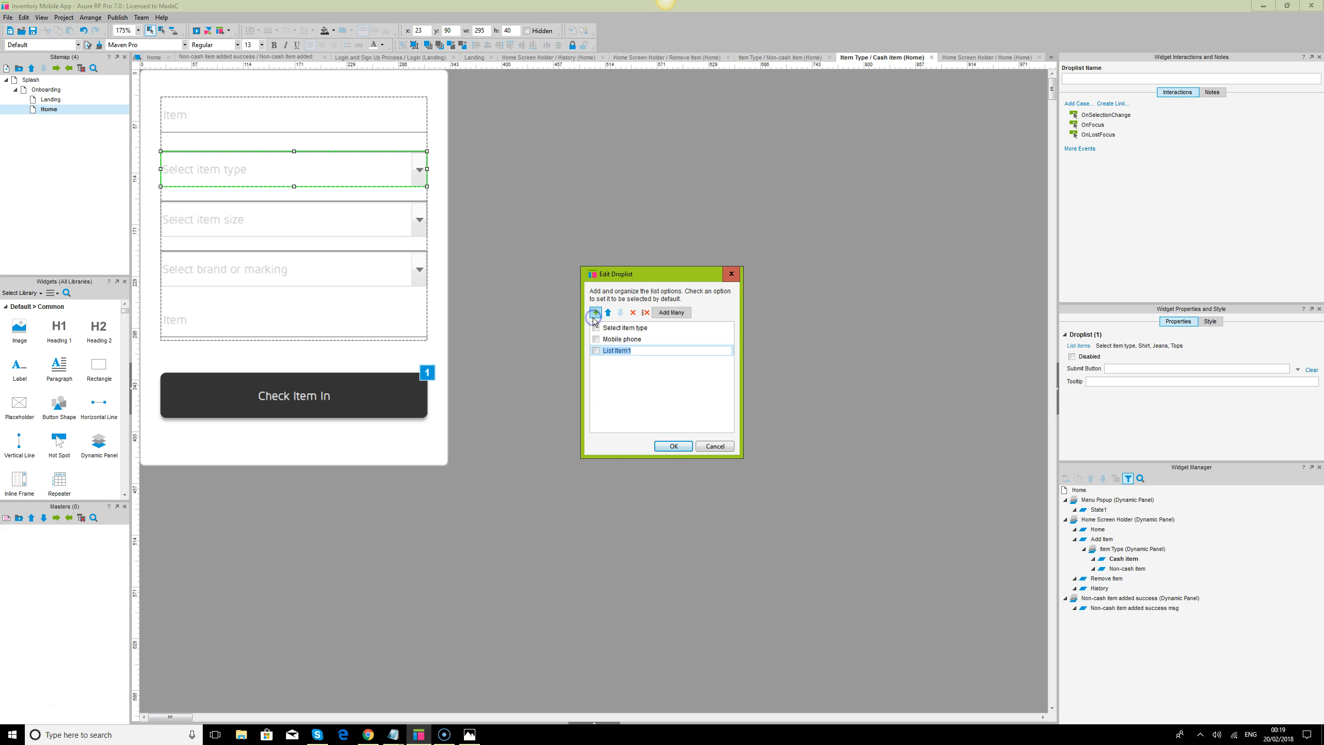
type("Laptop")
left_click(595, 313)
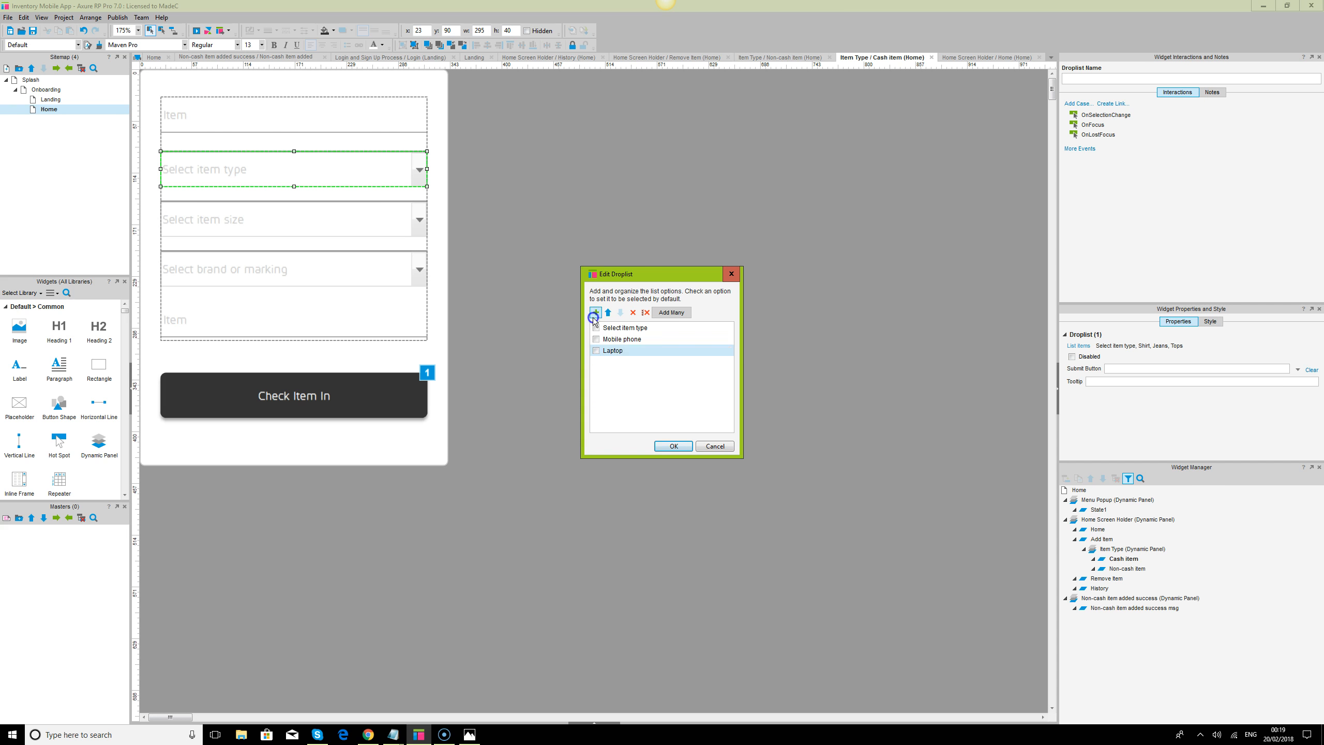
type("Mo")
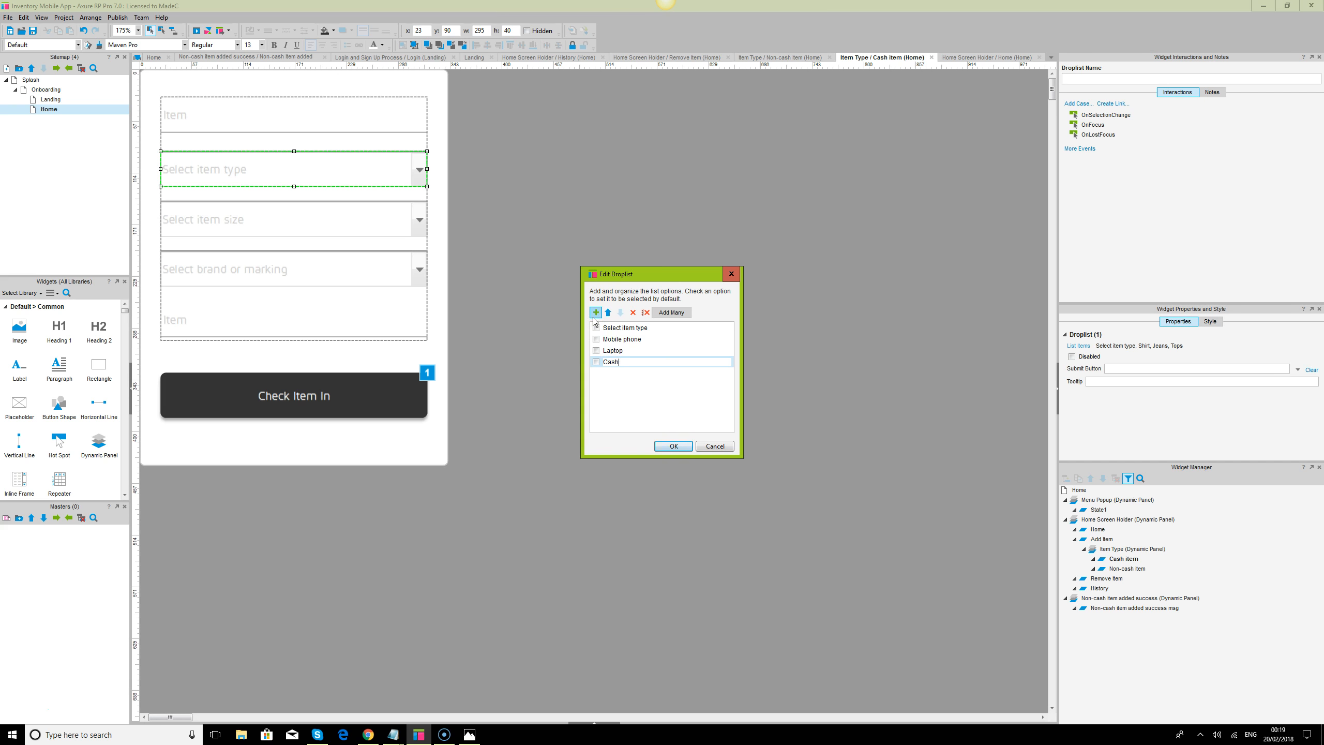
left_click(607, 328)
left_click(674, 446)
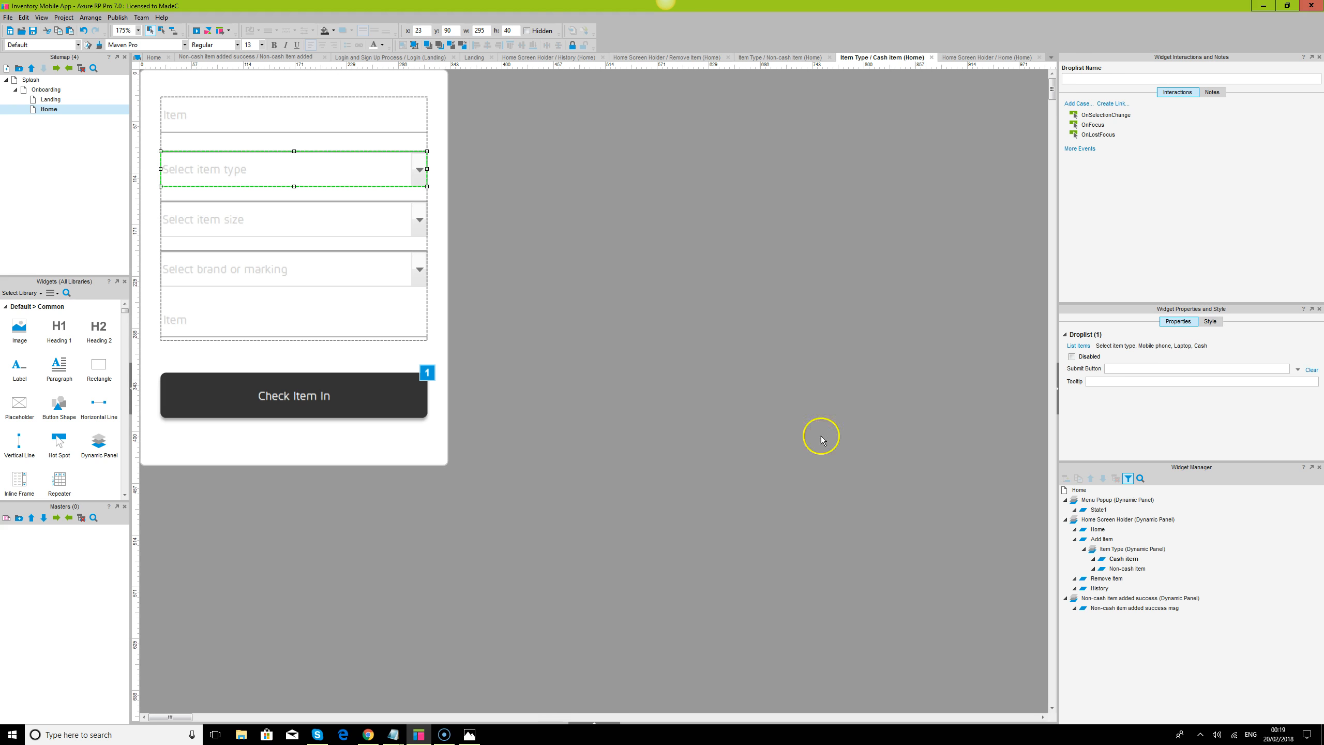
Delete the item size droplist and move the brand or marking droplist up into its place at y 147
left_click(263, 214)
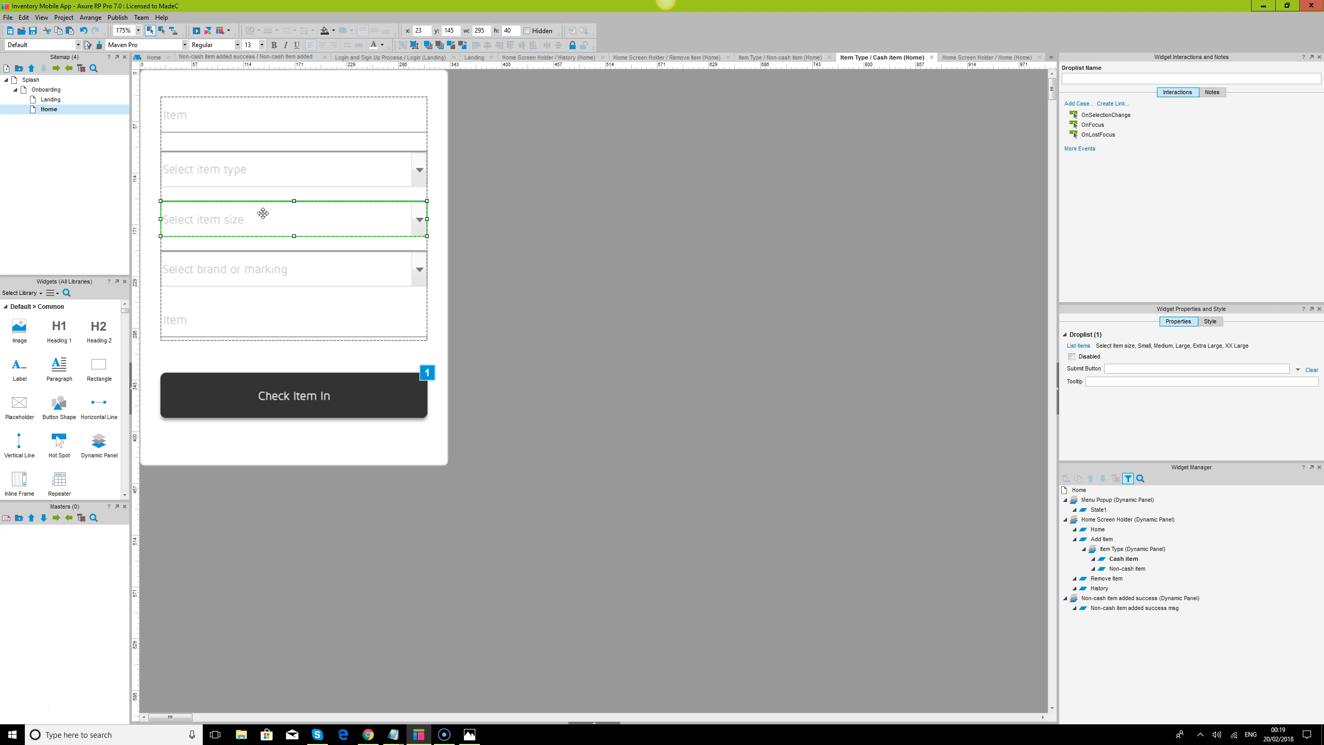
key("Delete")
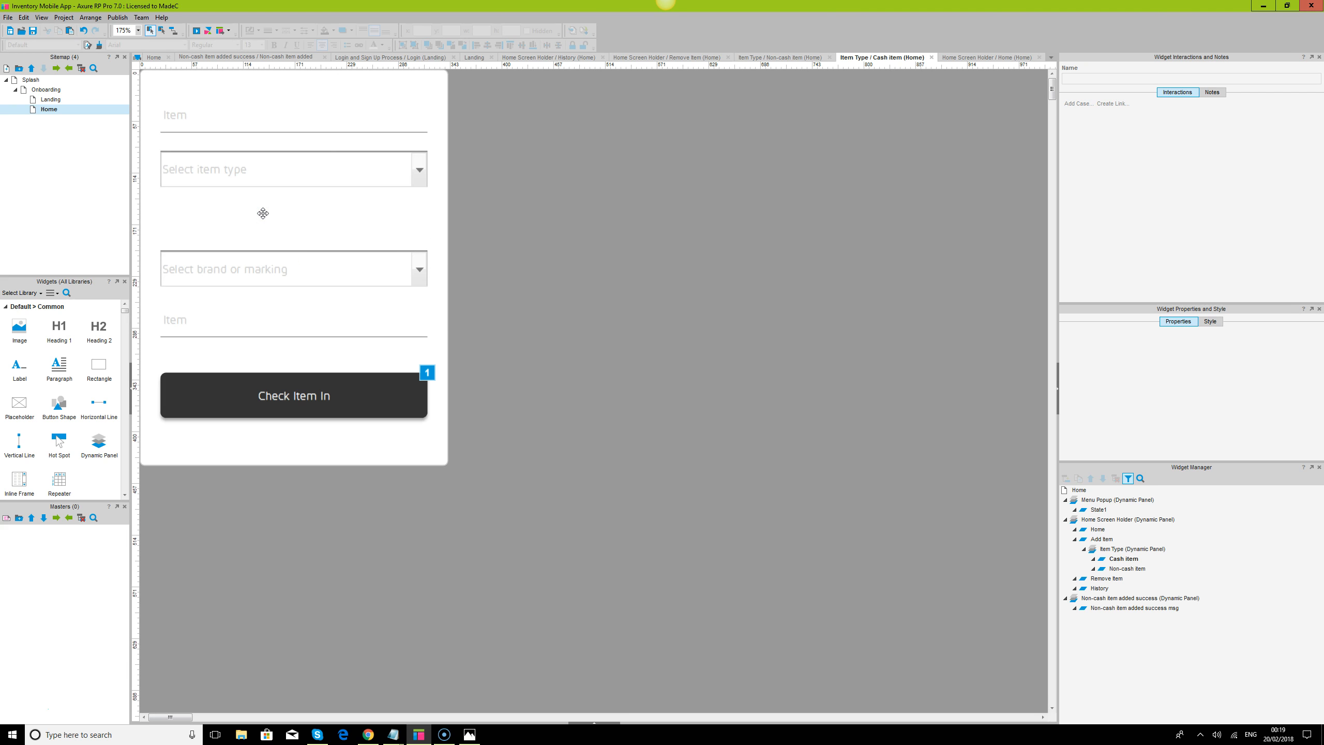
key("ctrl+a")
left_click(287, 266)
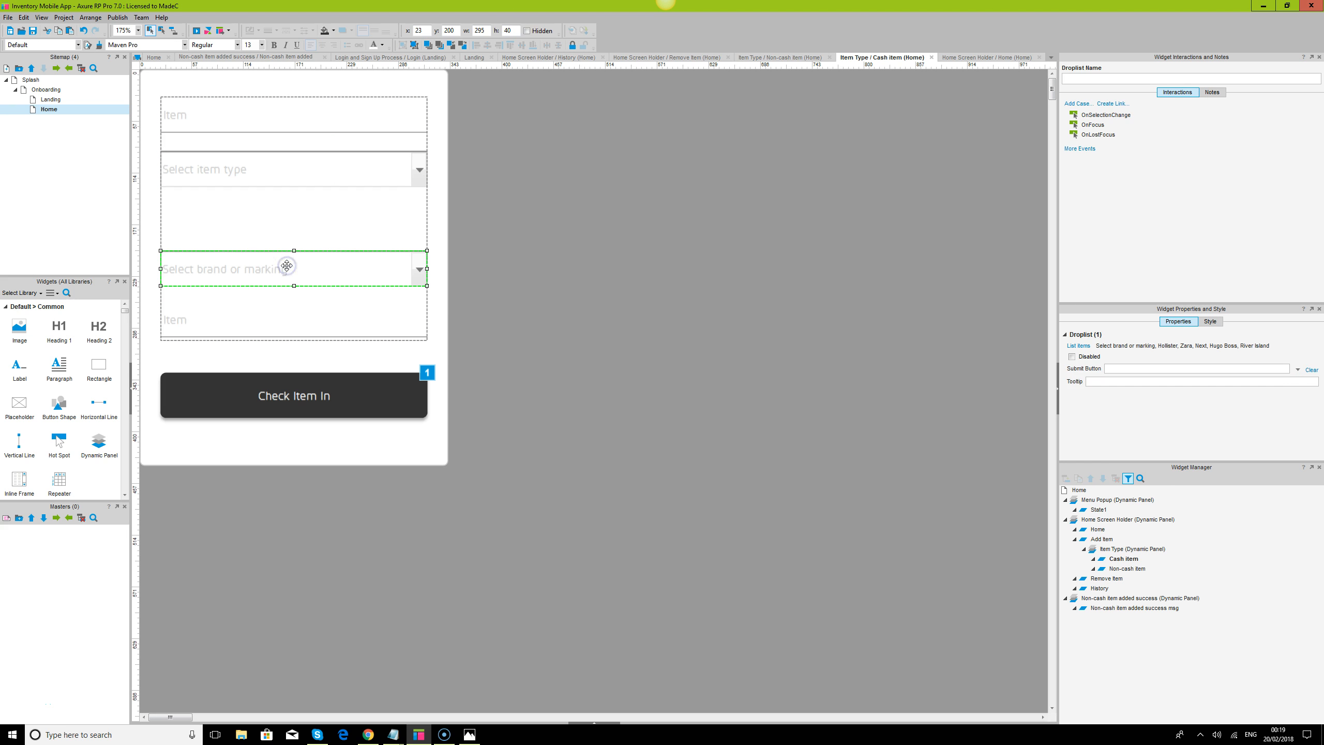
left_click_drag(285, 268, 280, 225)
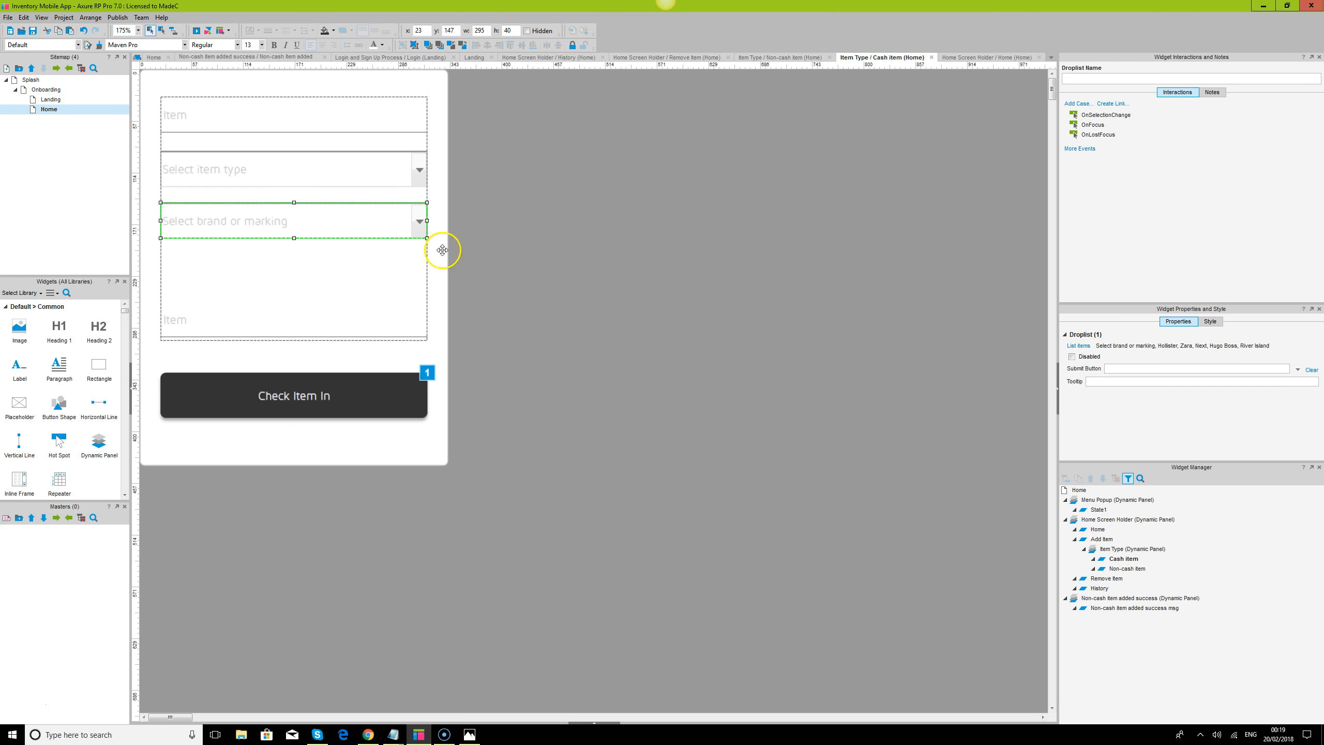
Remove Hollister, Zara, Next, Hugo Boss and River Island from the brand or marking droplist
left_click(1078, 346)
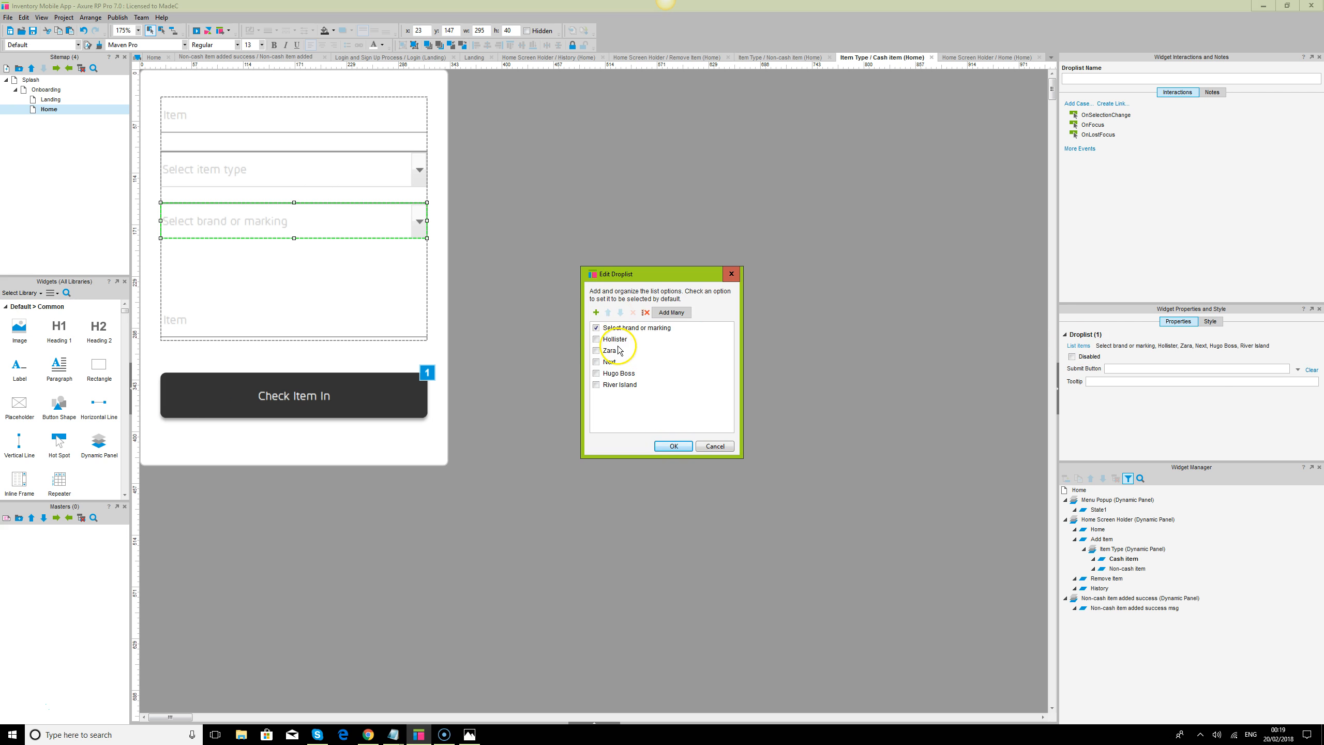
left_click(615, 339)
left_click(633, 312)
left_click(633, 312)
left_click(633, 313)
left_click(633, 312)
left_click(633, 313)
Add the options Samsung, Dell and iPhone to the brand or marking droplist
left_click(596, 312)
type("Samsung")
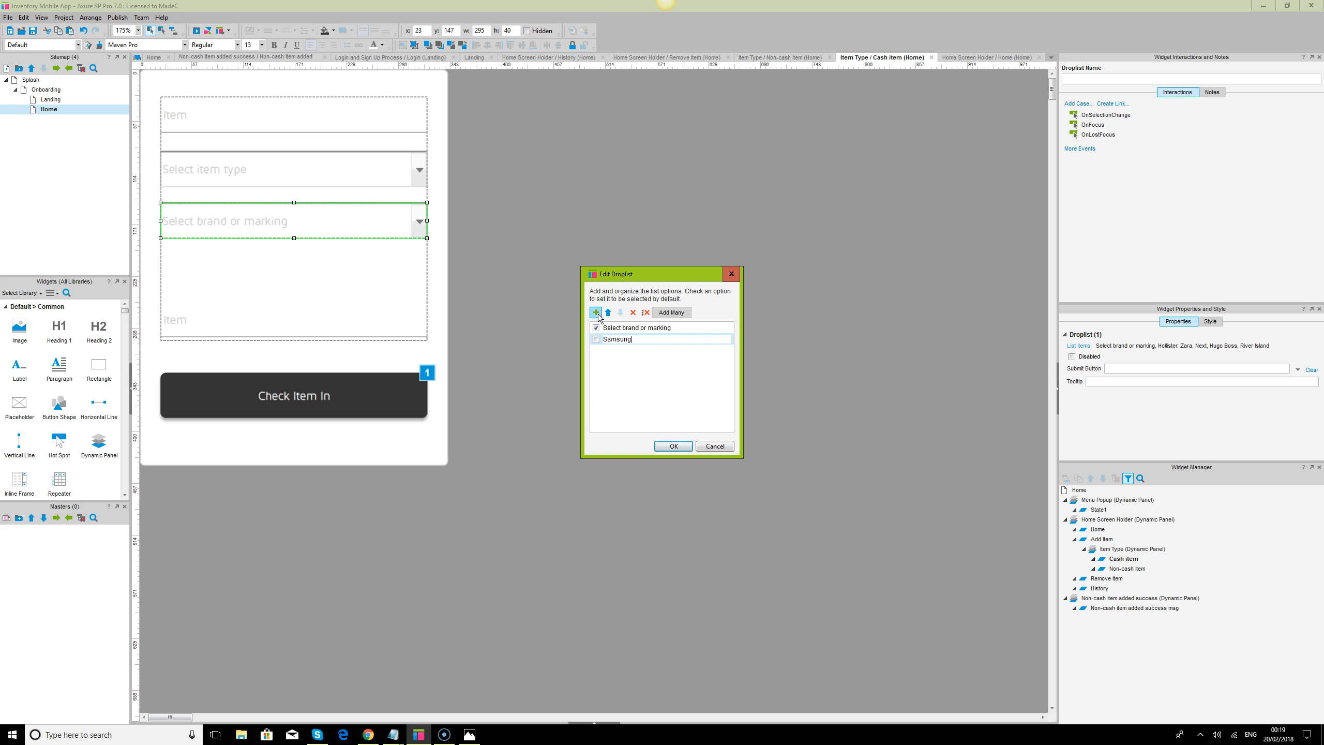
left_click(598, 314)
type("Dell")
left_click(595, 313)
type("iPhone")
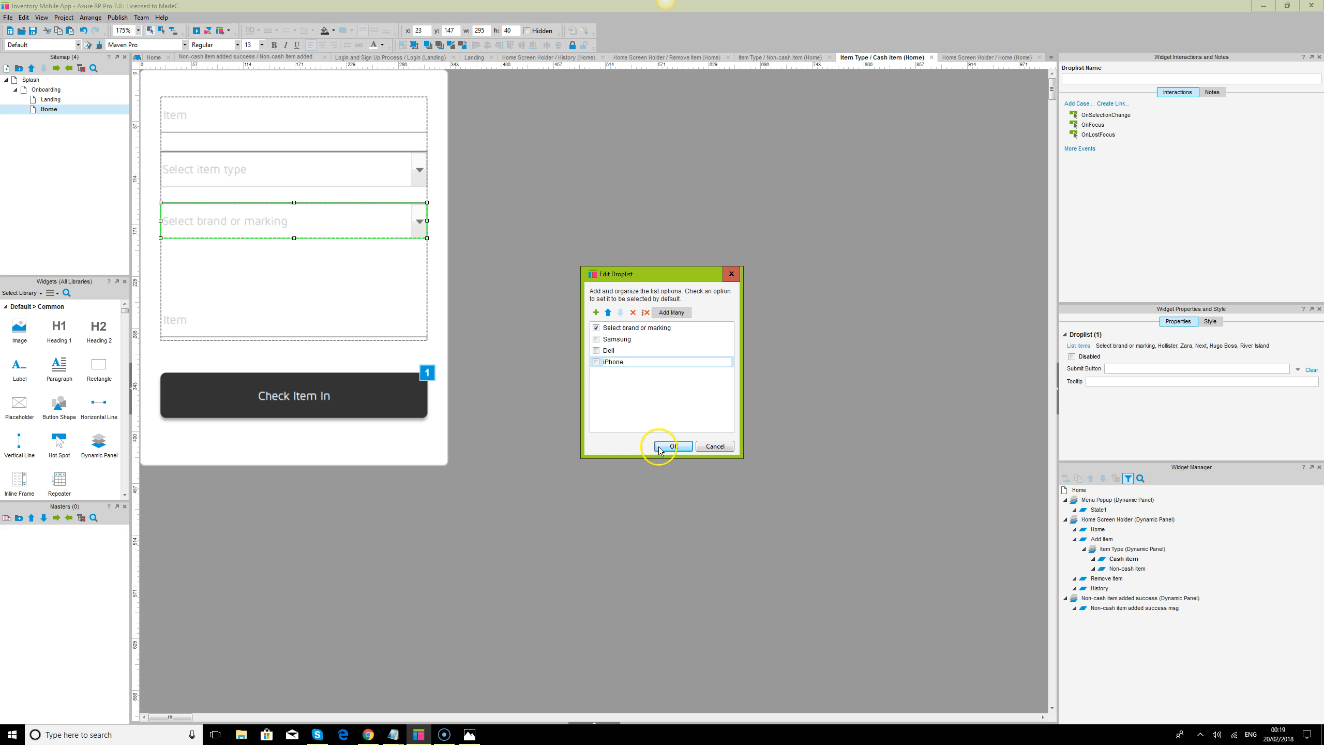
left_click(679, 446)
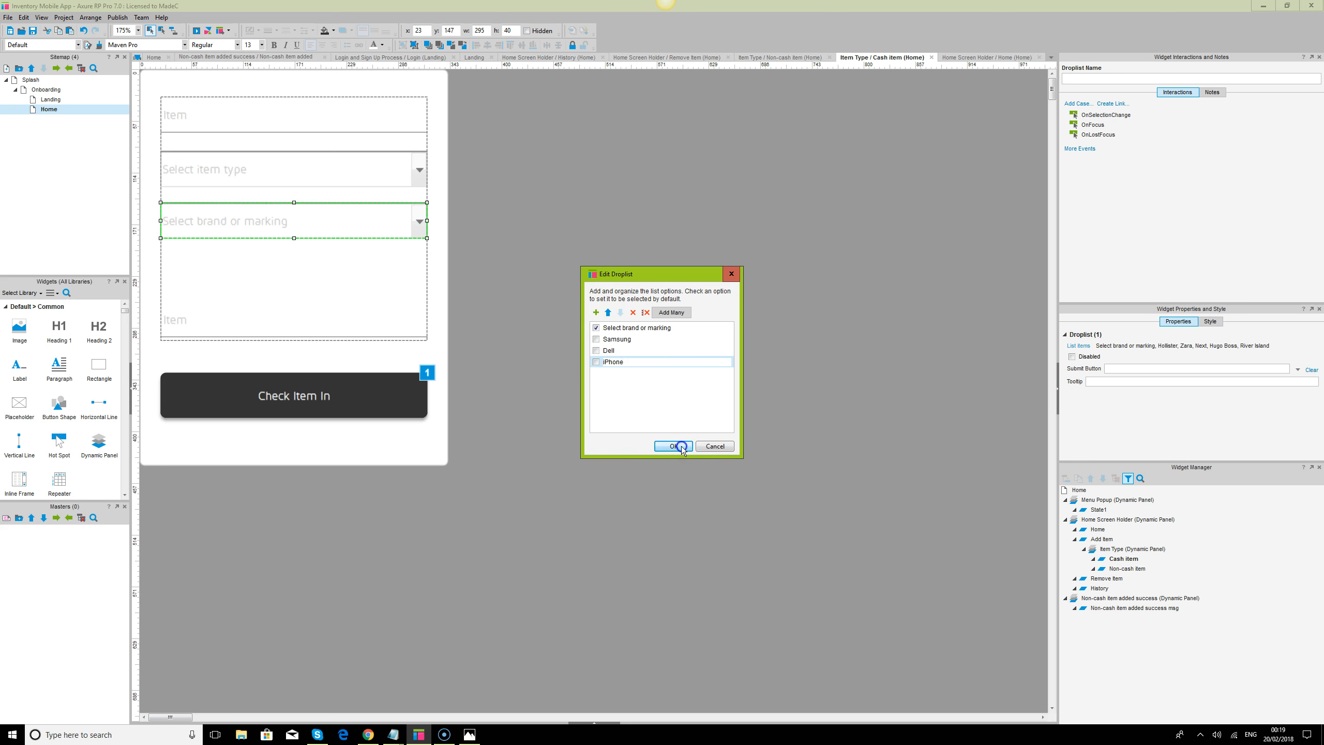
Set the hint text of the text field above the Check Item In button to "other item details"
left_click(314, 277)
left_click(178, 319)
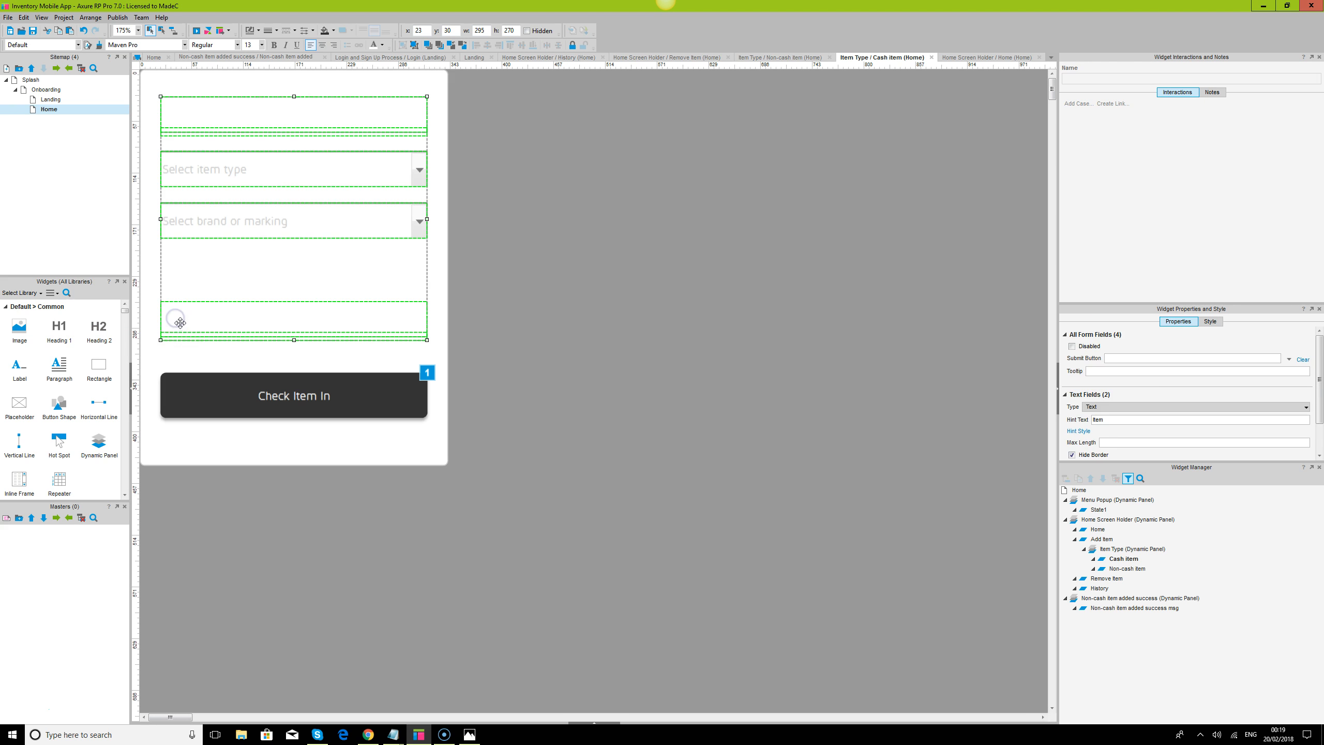
left_click(180, 323)
left_click(1128, 361)
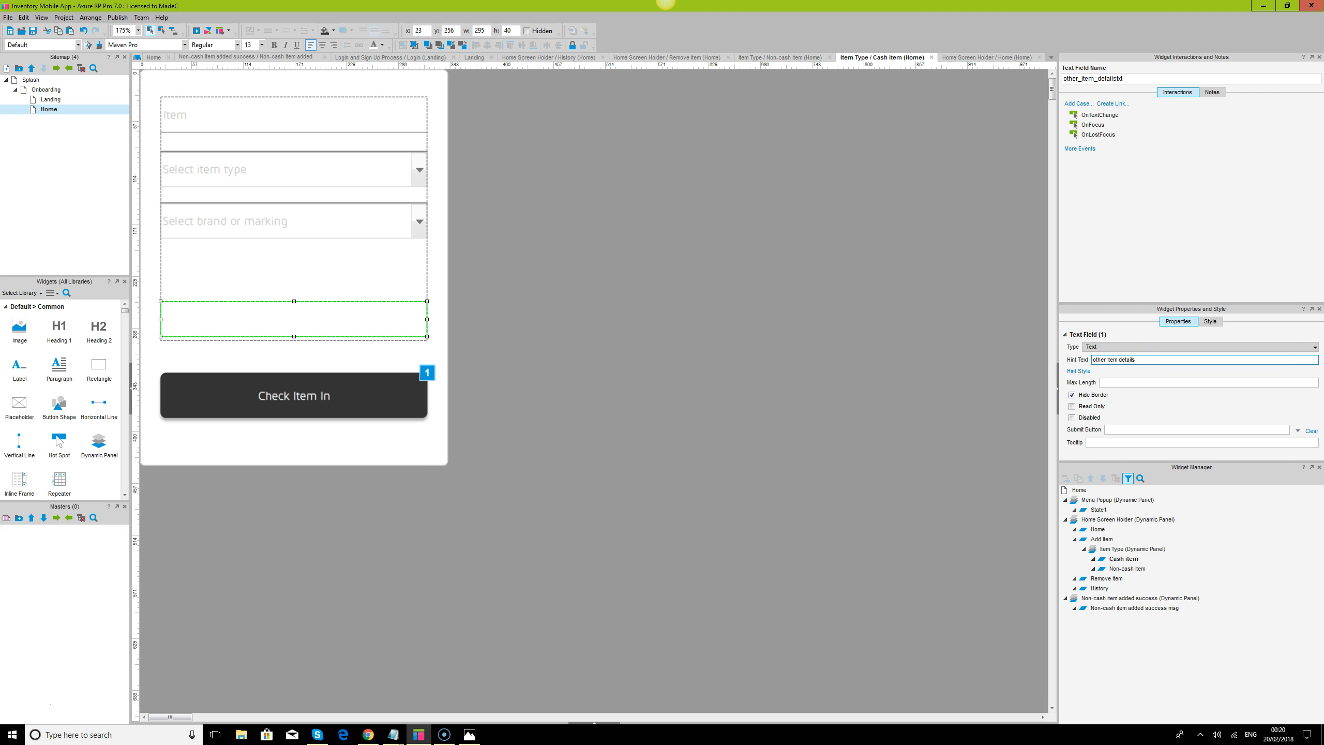
left_click(954, 398)
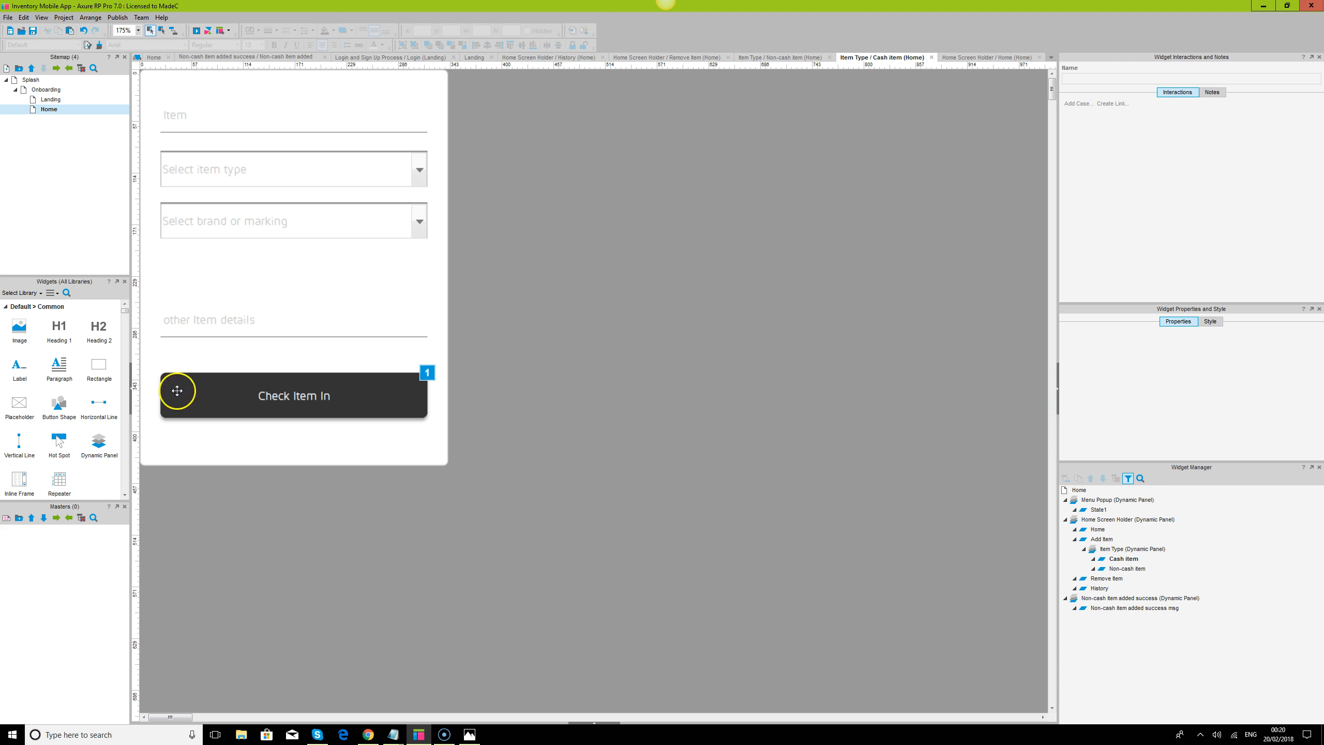
Move the "other item details" field up beneath the brand or marking droplist, and move the Check Item In button up beneath it
left_click(199, 214)
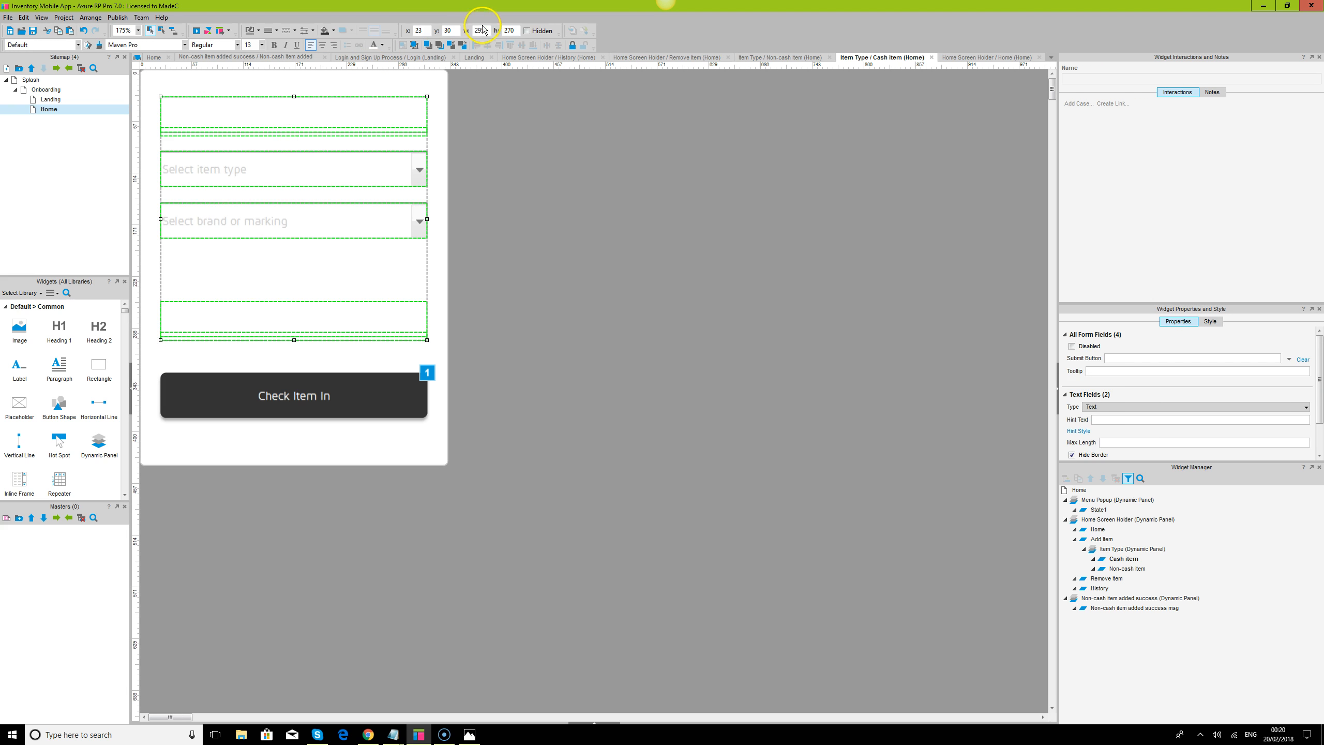
left_click(411, 46)
left_click_drag(238, 320, 241, 276)
left_click_drag(271, 397, 287, 334)
Distribute the Item field, the two droplists and the "other item details" field evenly in the vertical direction
left_click(241, 230)
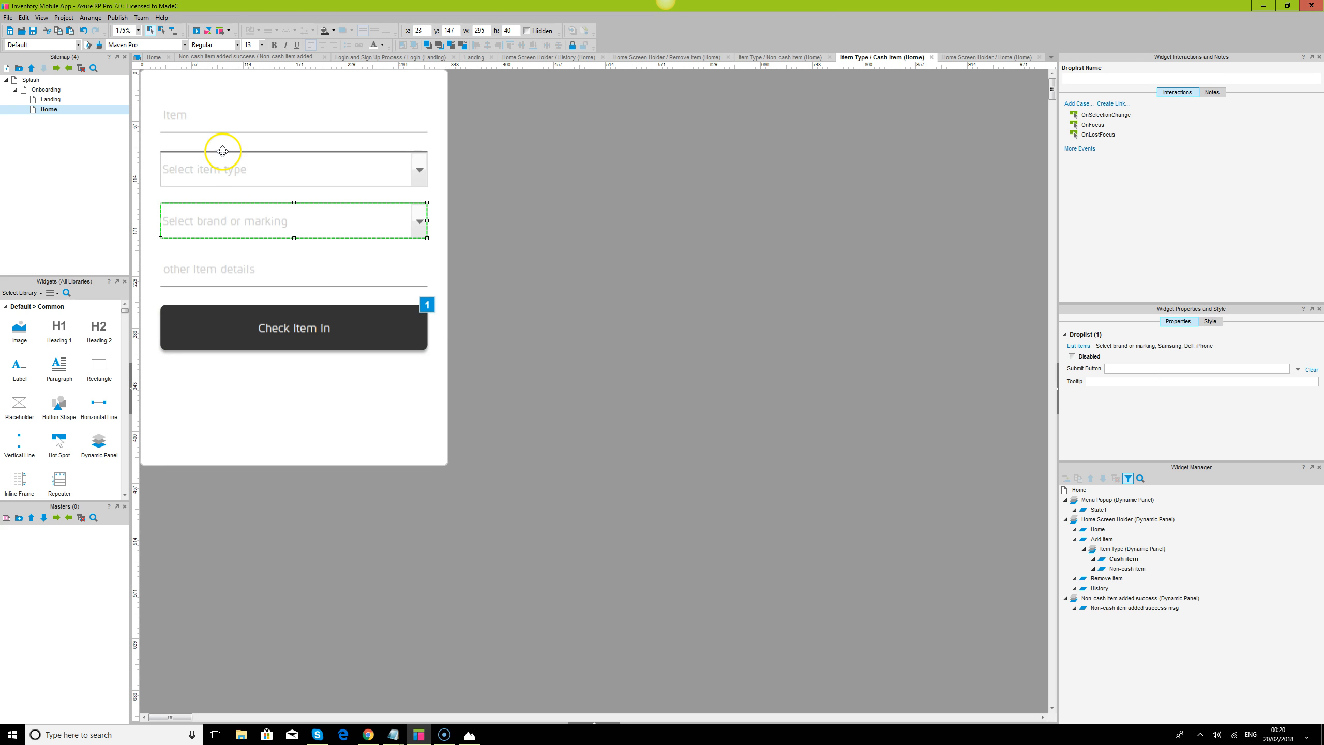
left_click(178, 174, "ctrl")
left_click(170, 127, "ctrl")
left_click(212, 265, "ctrl")
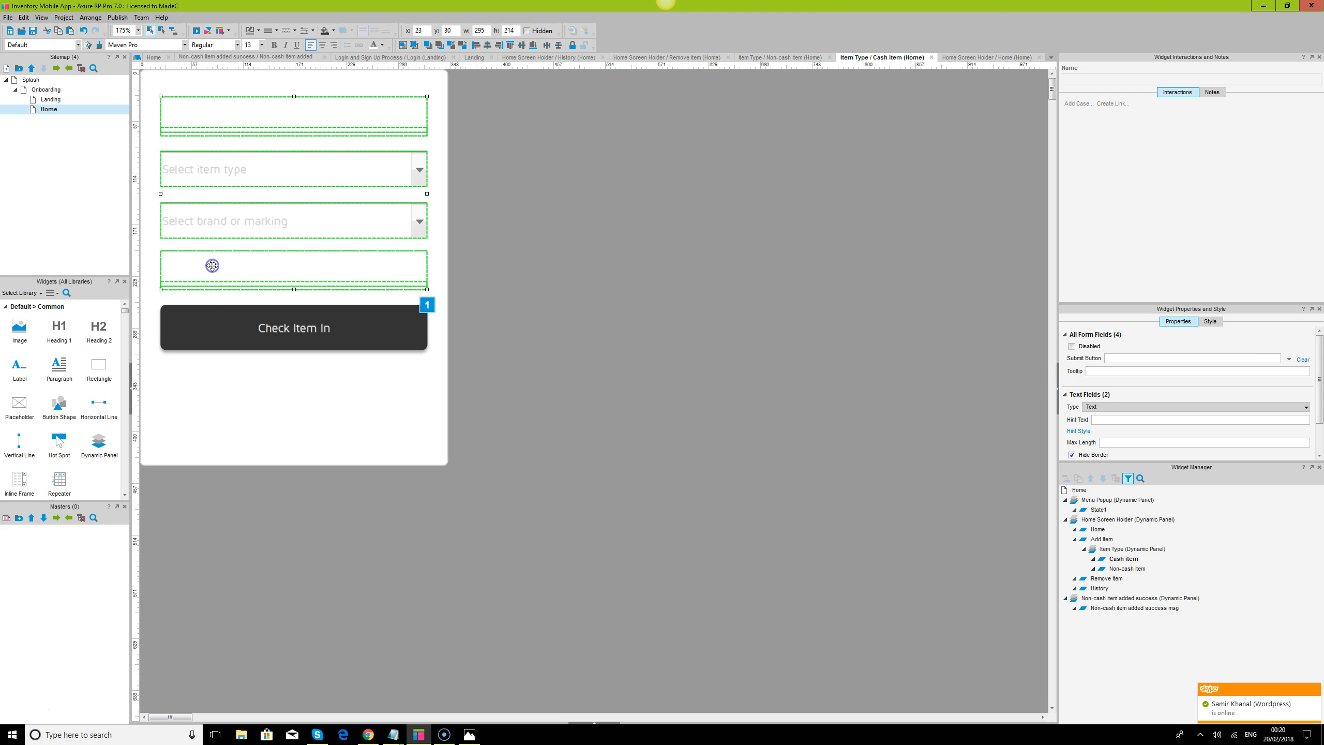
left_click(558, 45)
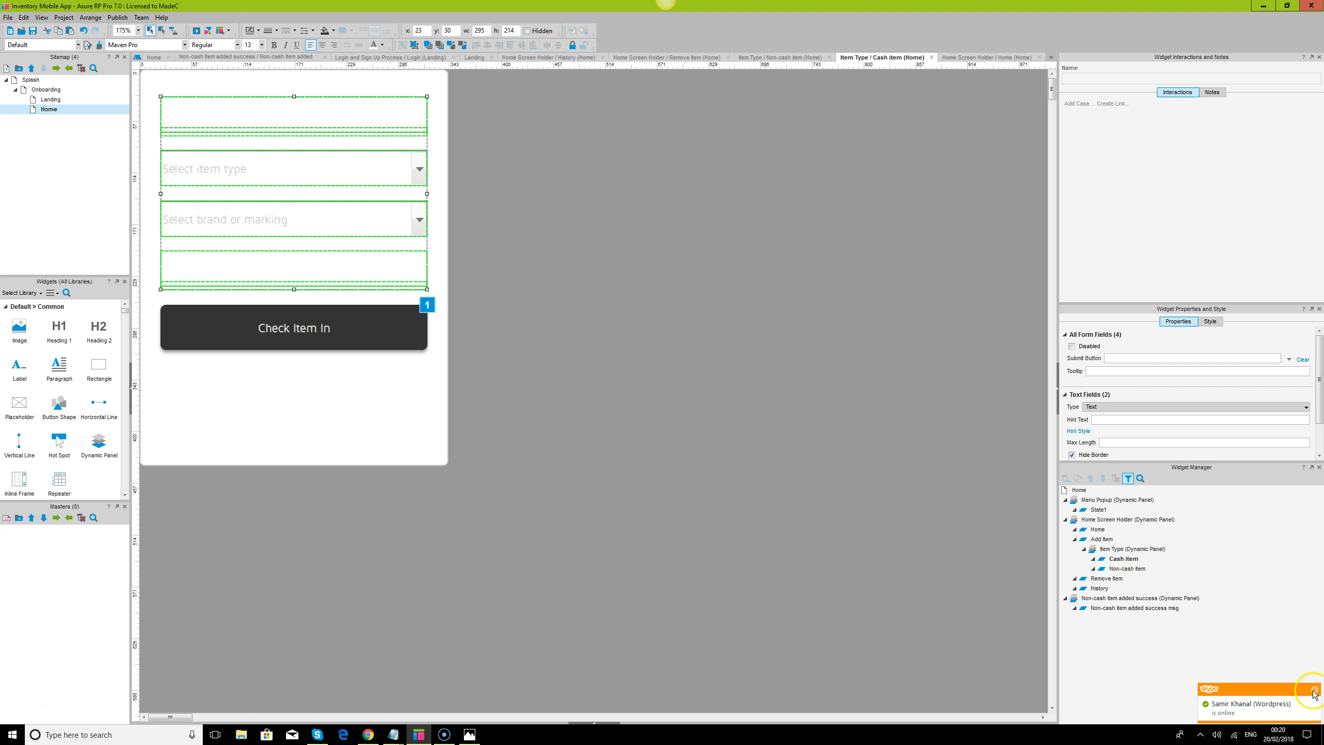
left_click(347, 332)
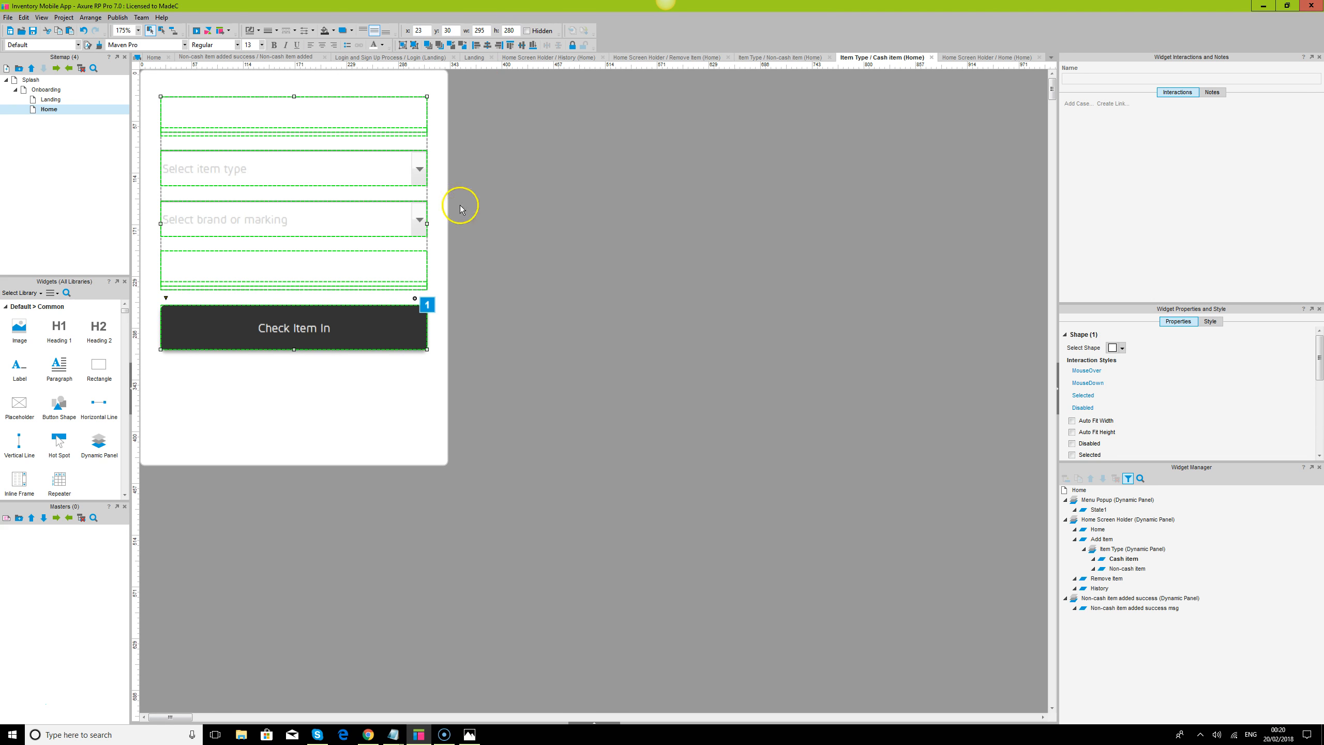
left_click(574, 191)
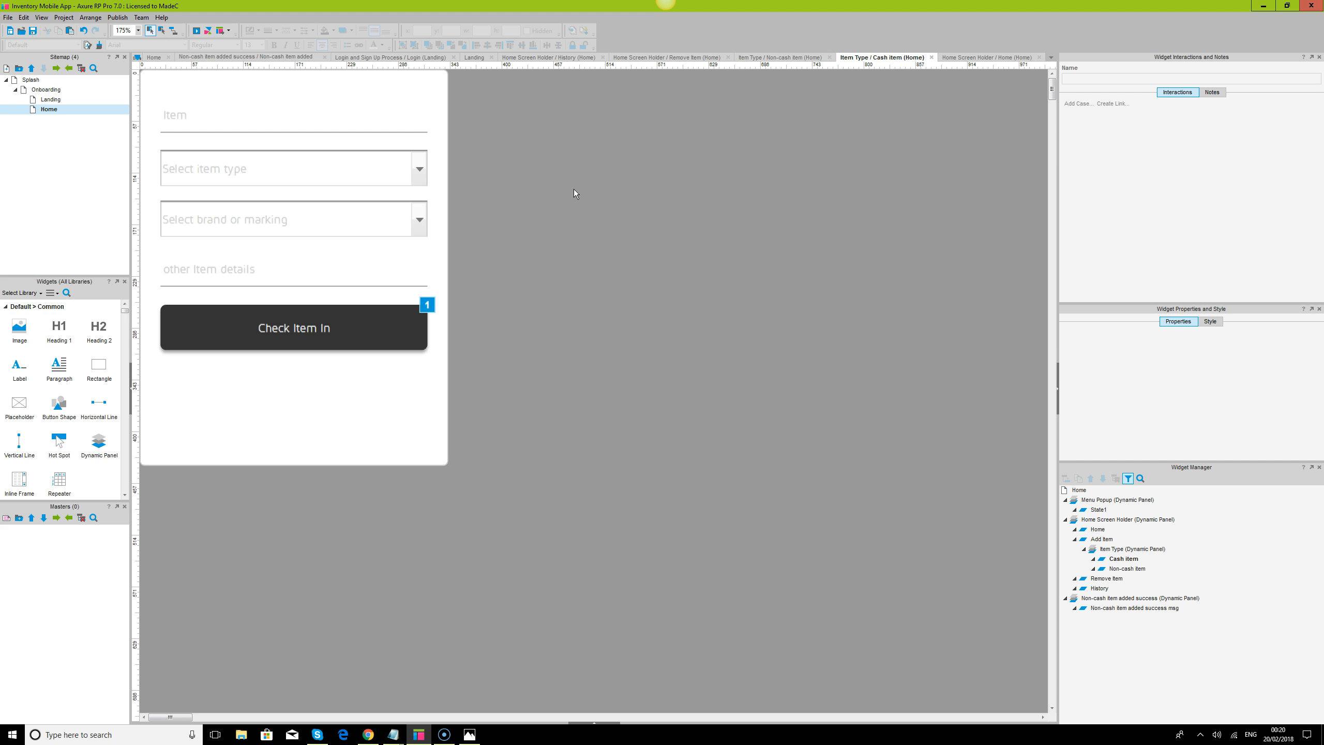
left_click(568, 202)
Open the Home page, switch to the Chrome preview and, after reloading, test checking in a cash item from Add Item
double_click(47, 110)
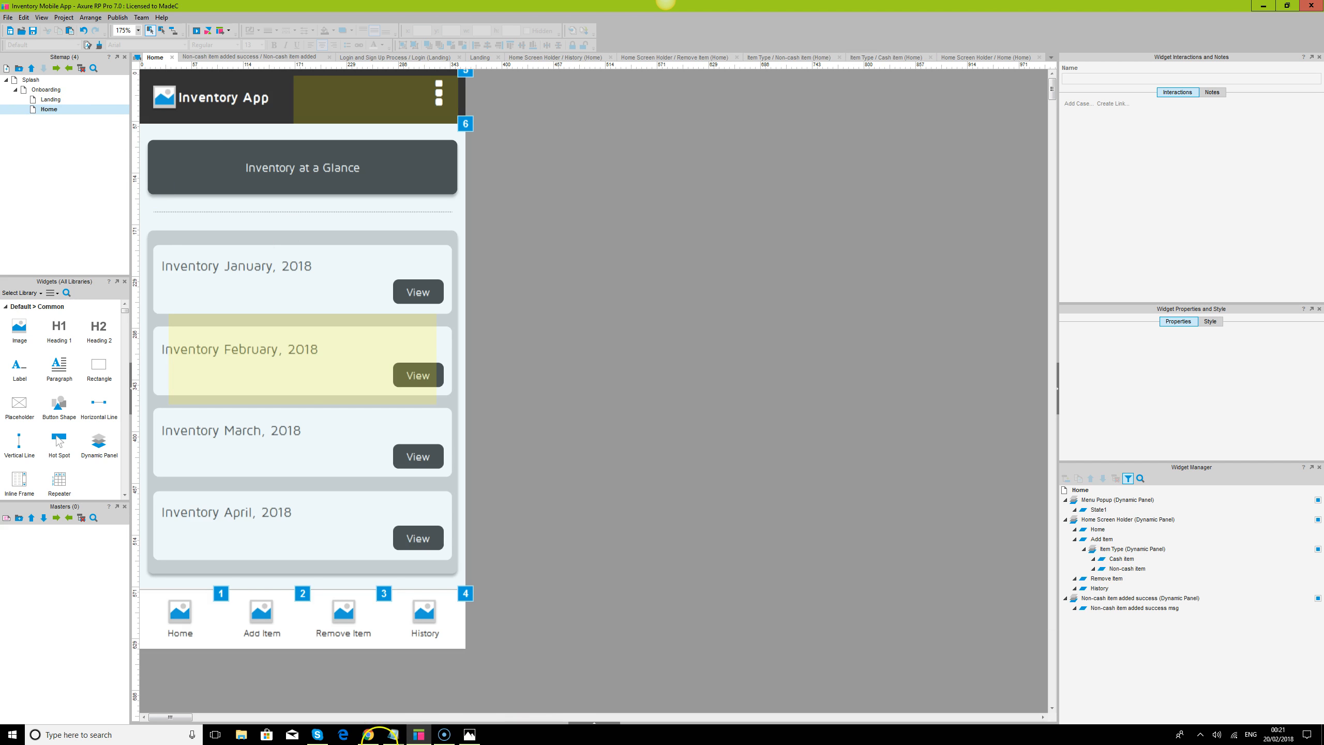
left_click(369, 734)
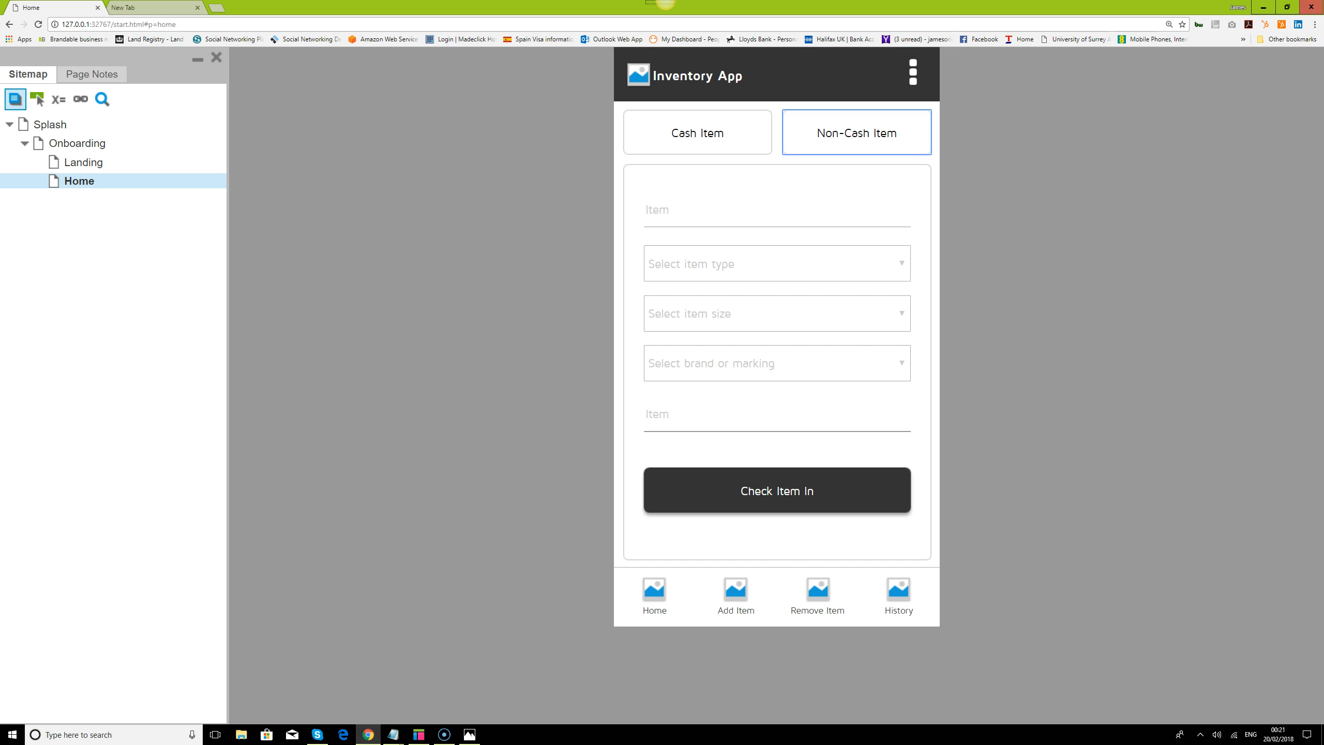
left_click(39, 24)
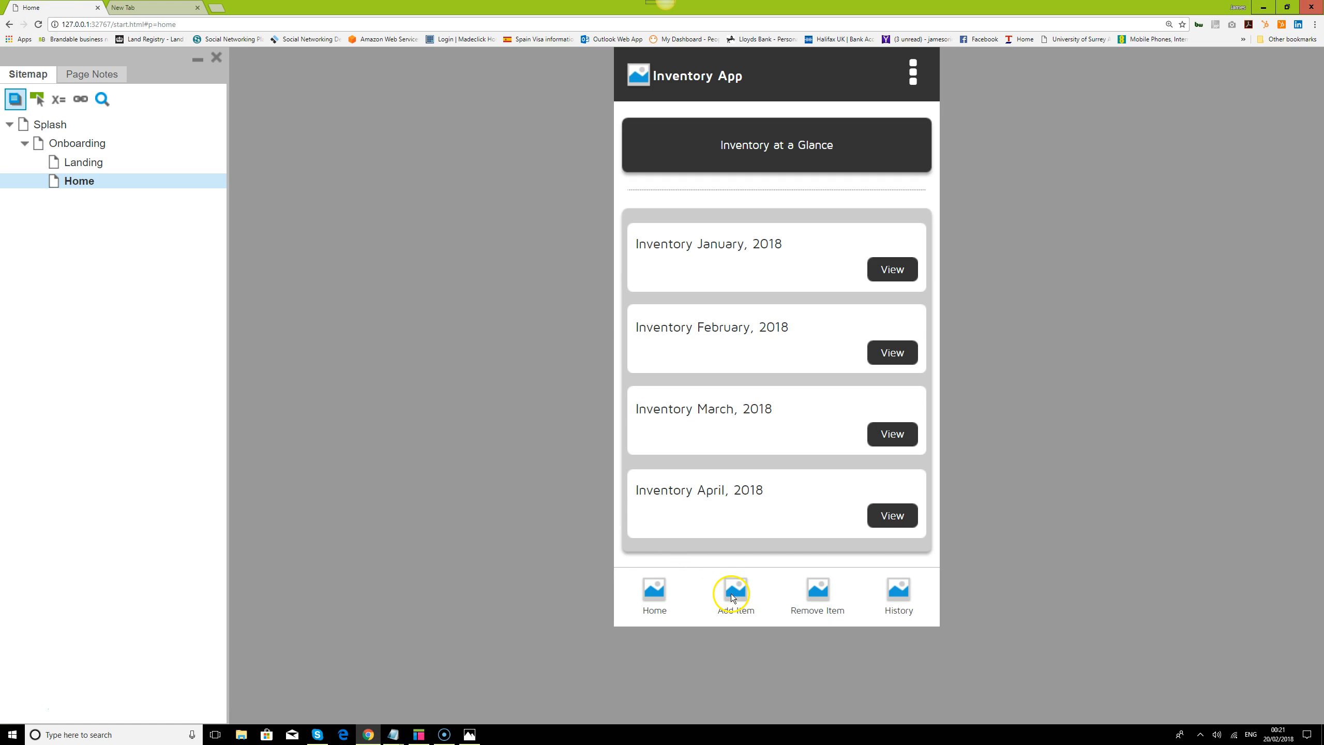
left_click(733, 598)
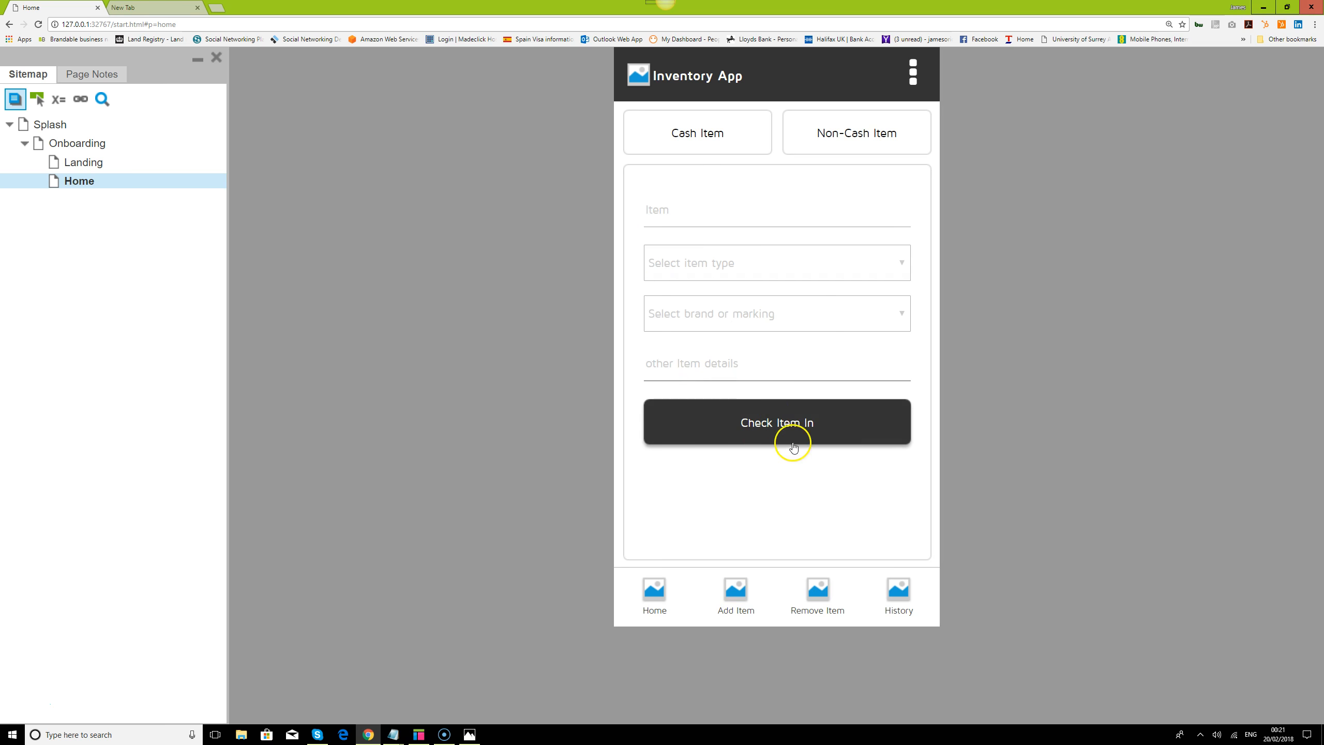
left_click(805, 424)
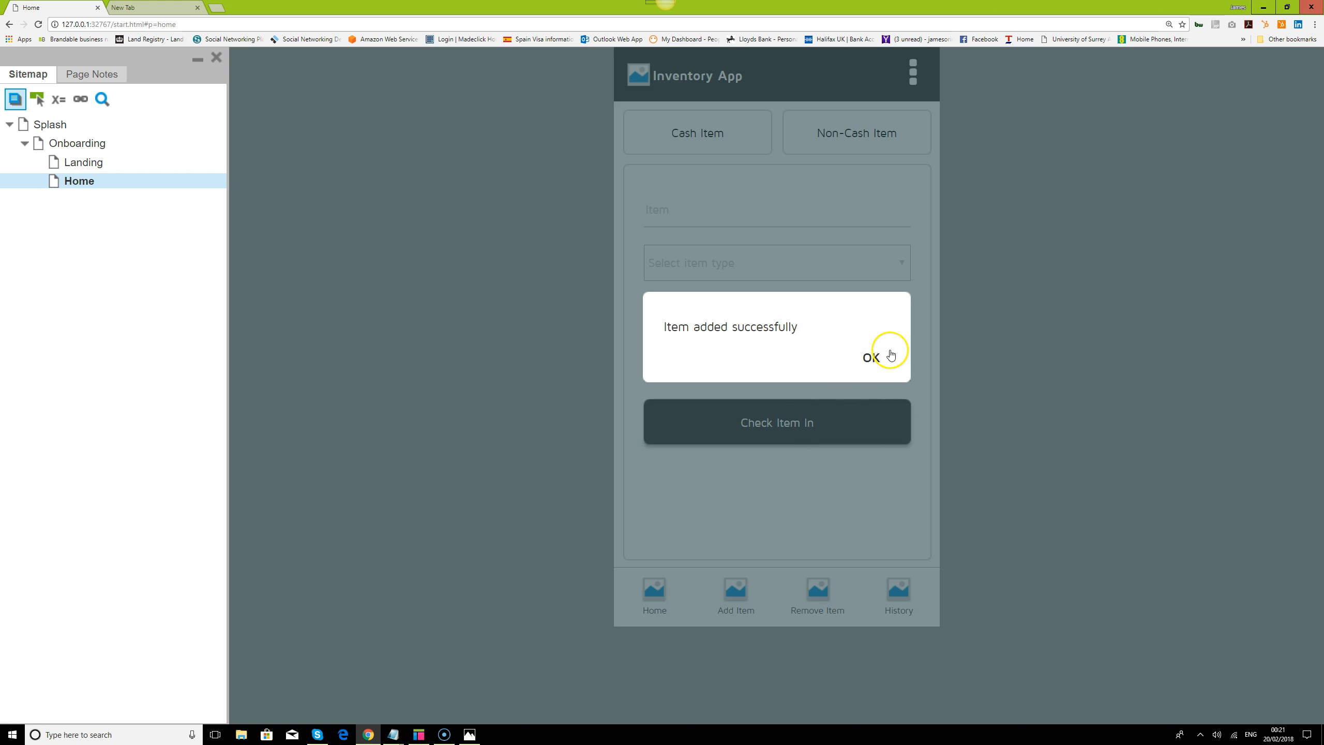
left_click(871, 357)
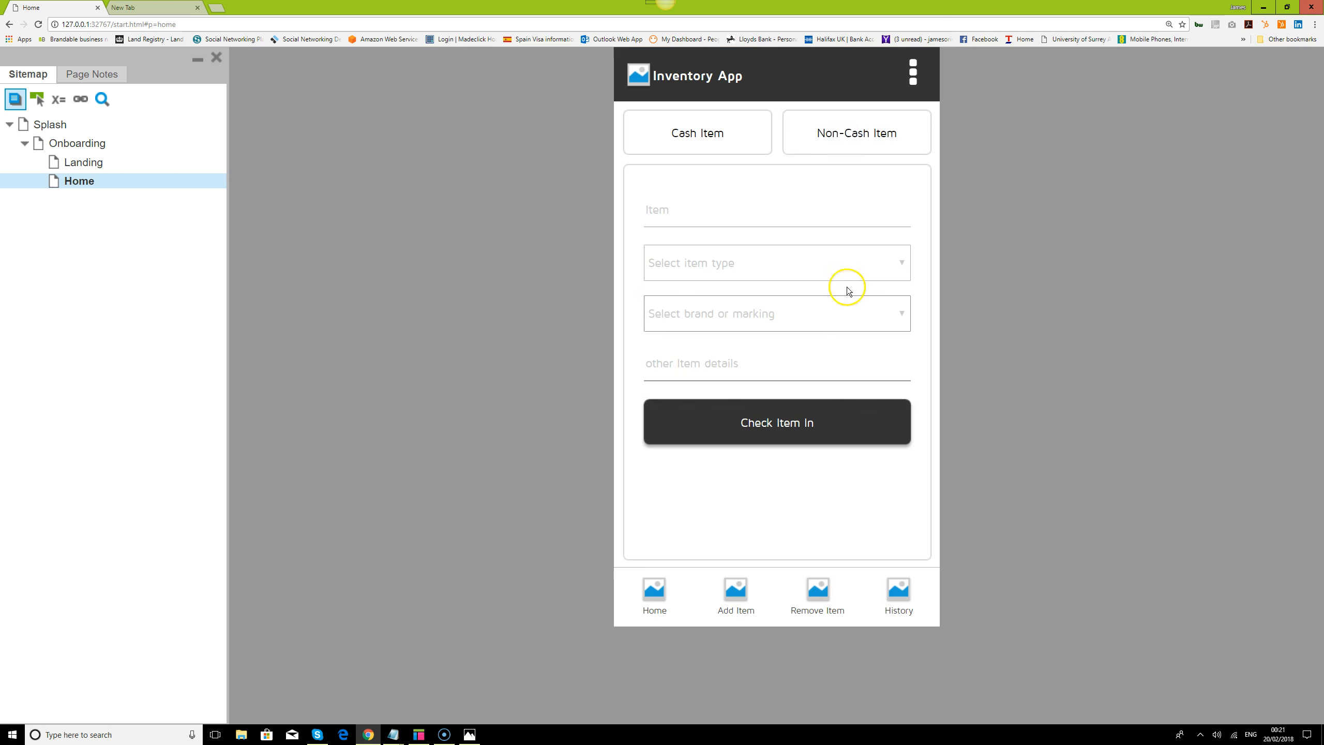
Test checking in a non-cash item in the preview, dismiss the success message and return to the Home screen
left_click(850, 130)
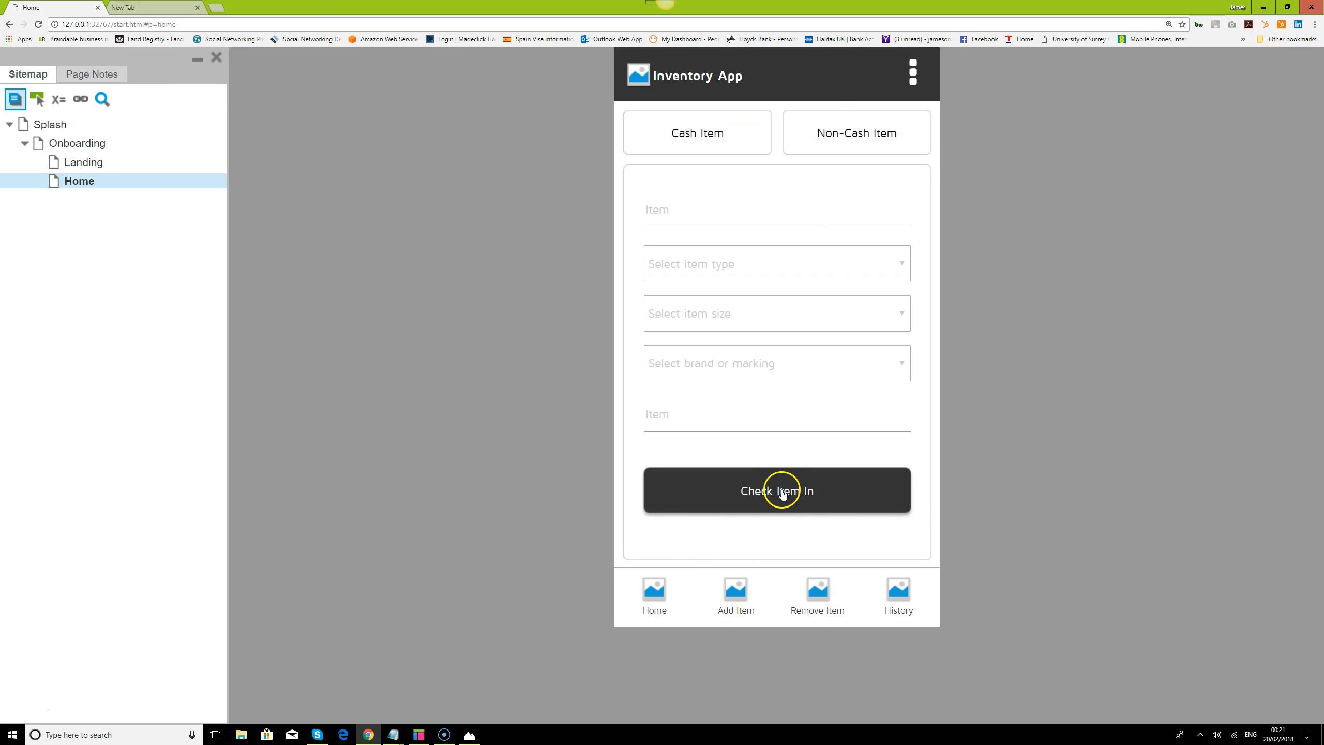
left_click(764, 502)
left_click(882, 359)
left_click(655, 595)
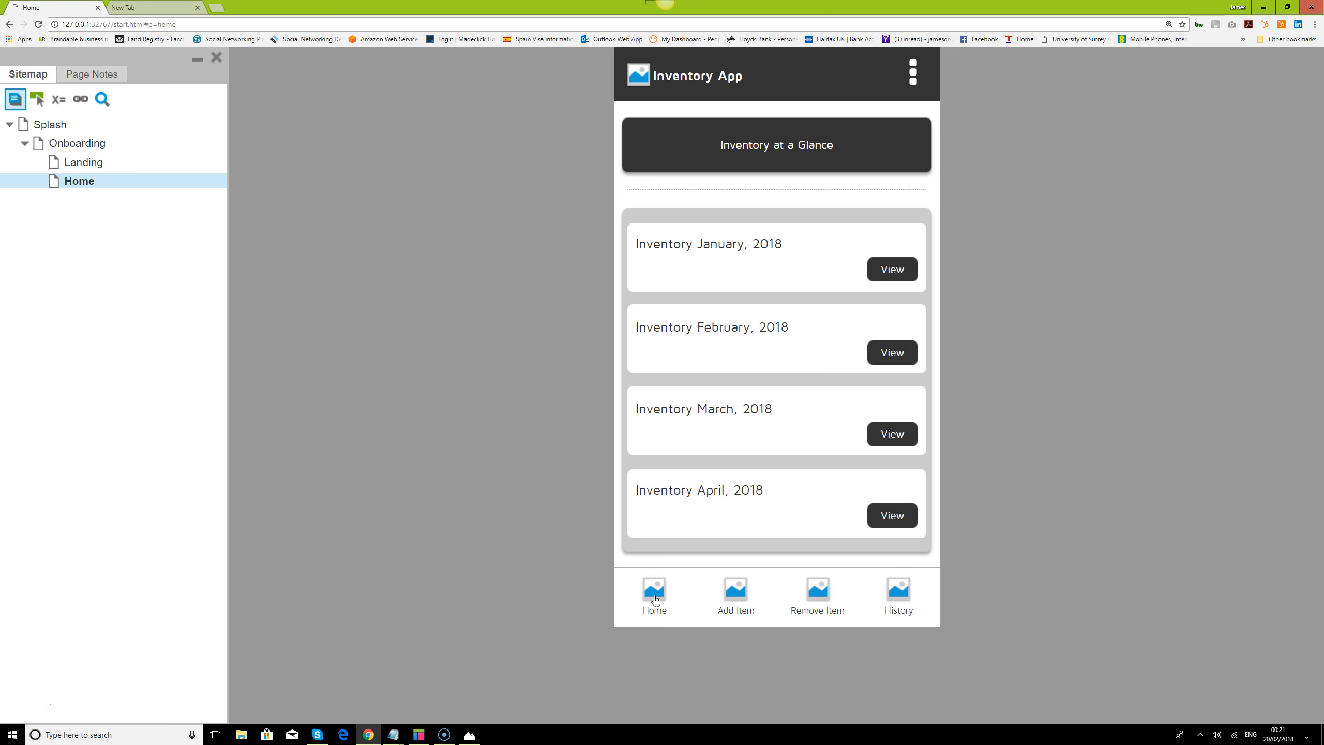
Examine the History screen in the preview and compare it with the Home screen
left_click(904, 589)
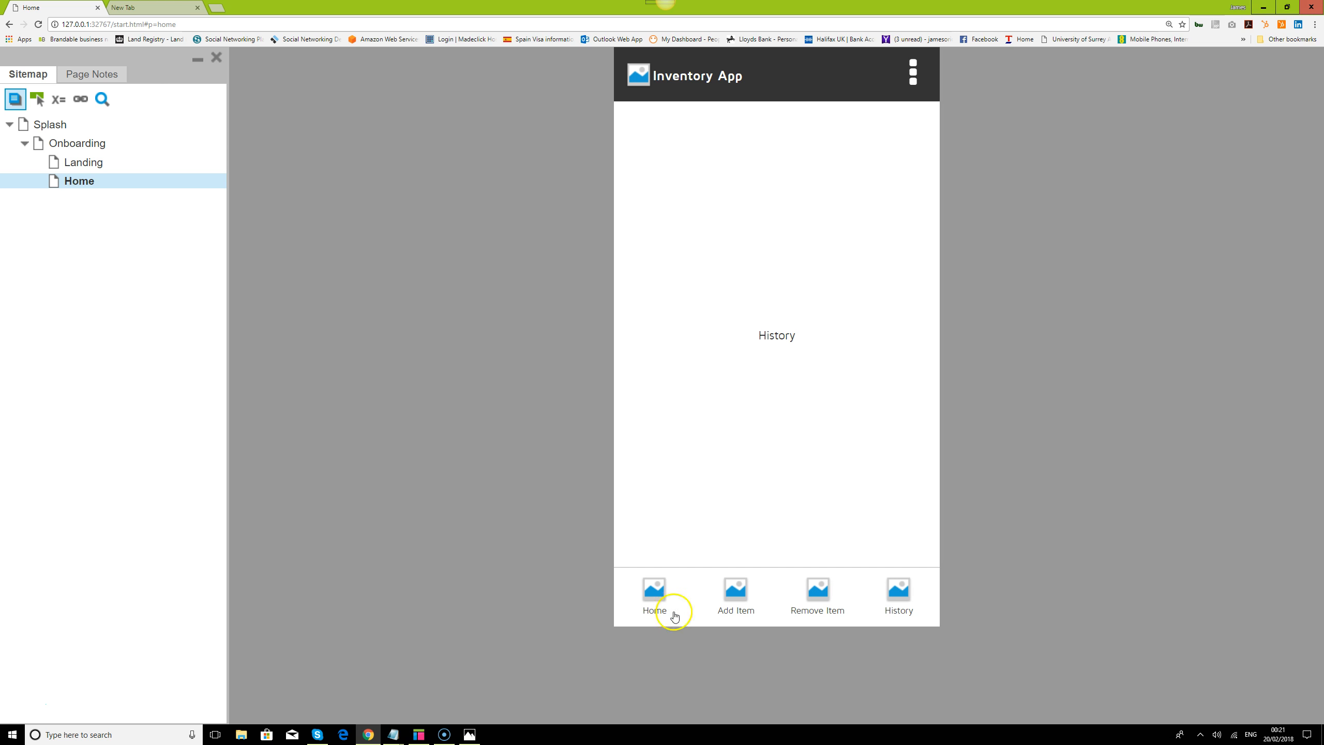
left_click(658, 588)
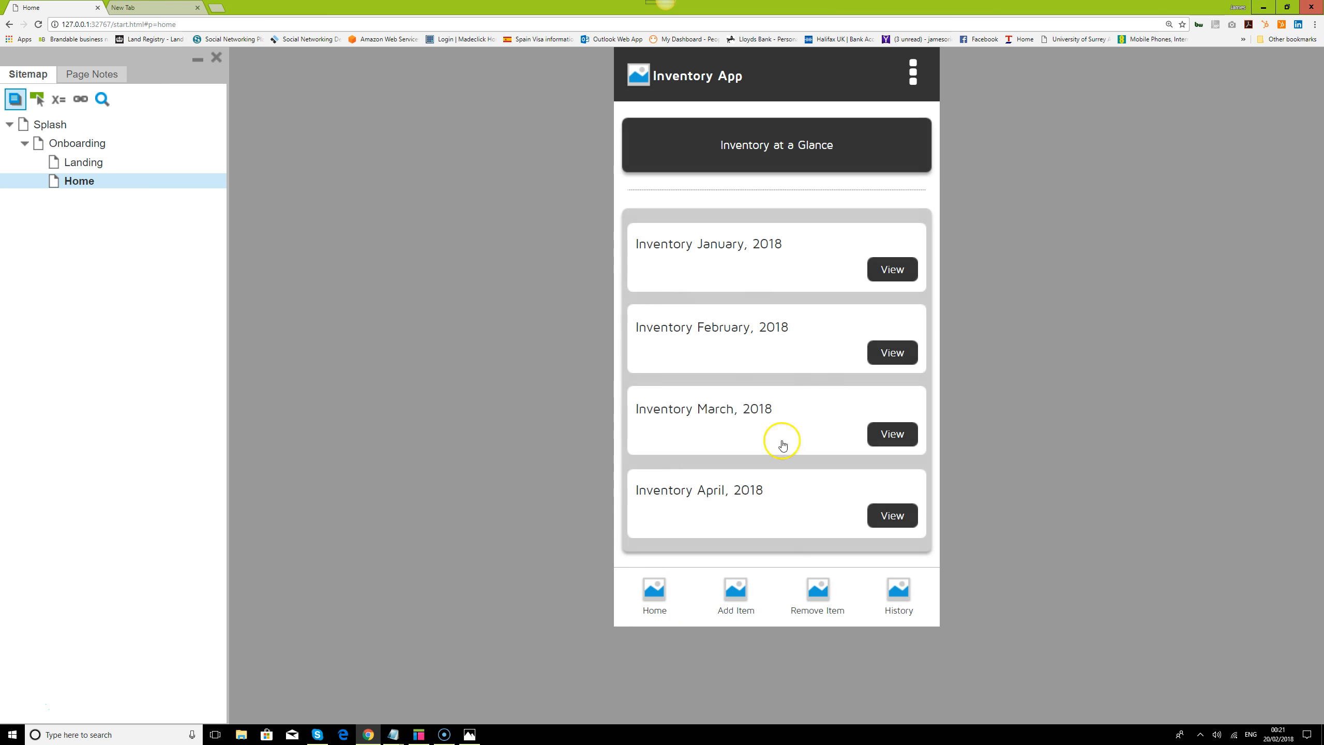
left_click(900, 592)
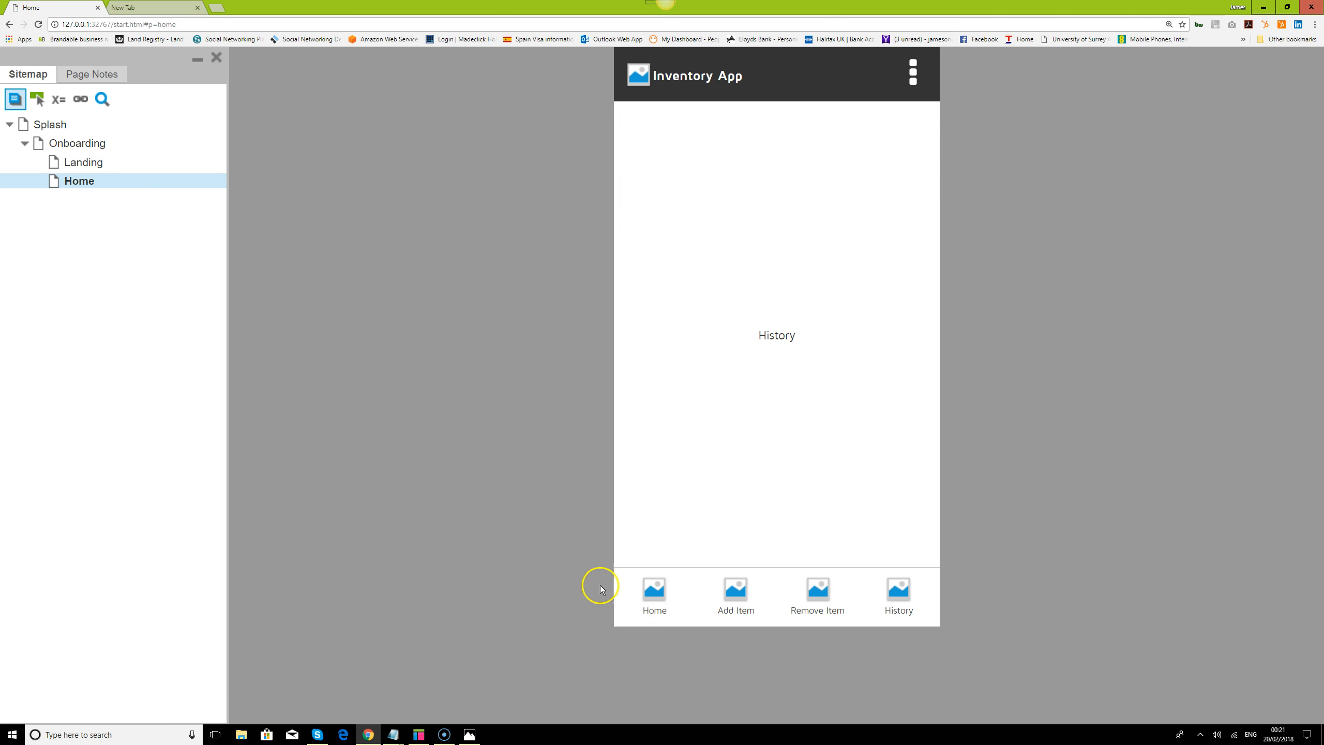
Switch back to Axure RP and copy all widgets in the Home state of the Home Screen Holder panel
left_click(417, 732)
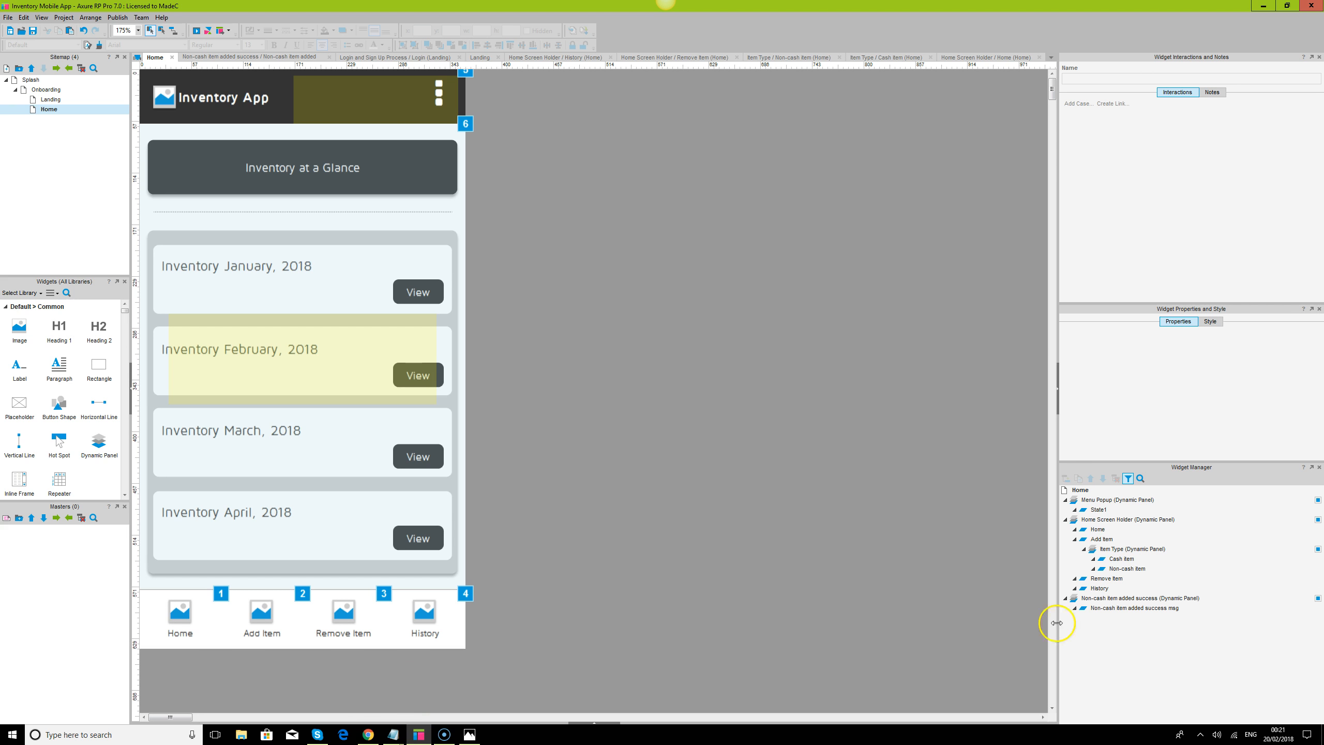
double_click(1099, 529)
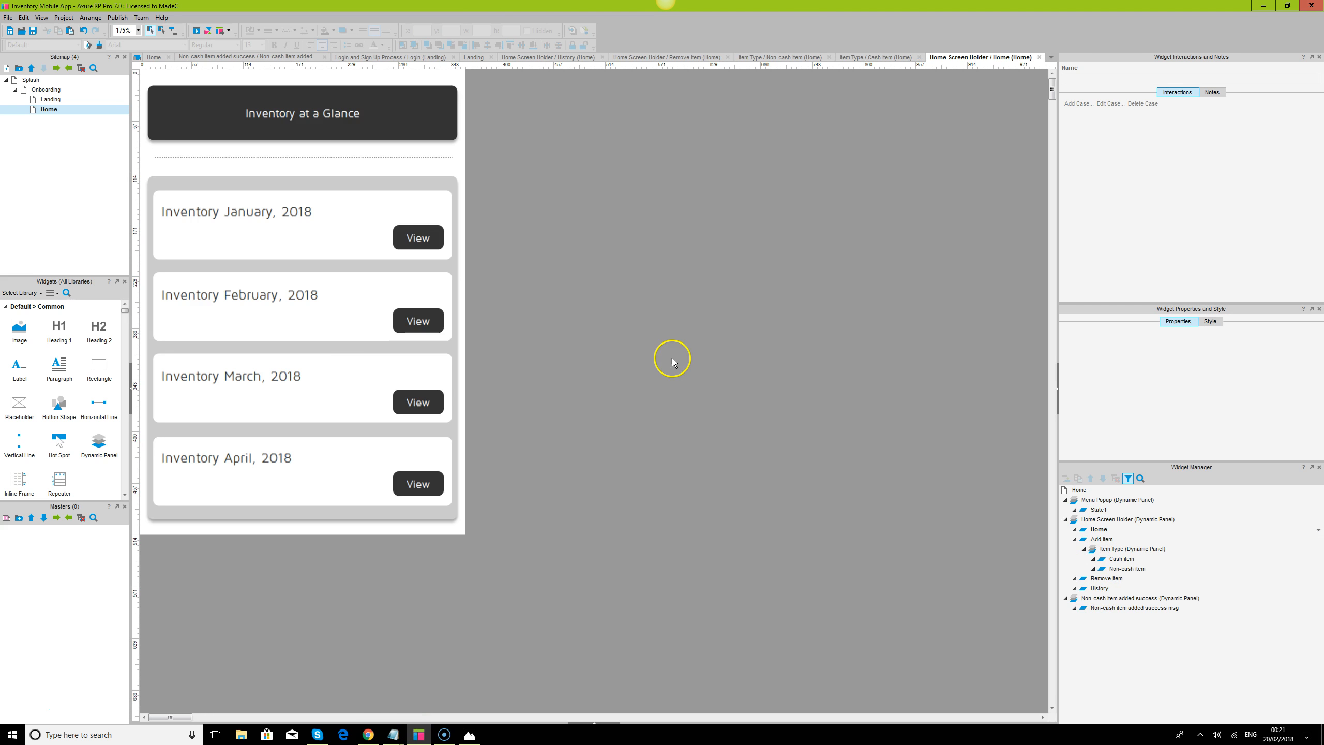
key("ctrl+a")
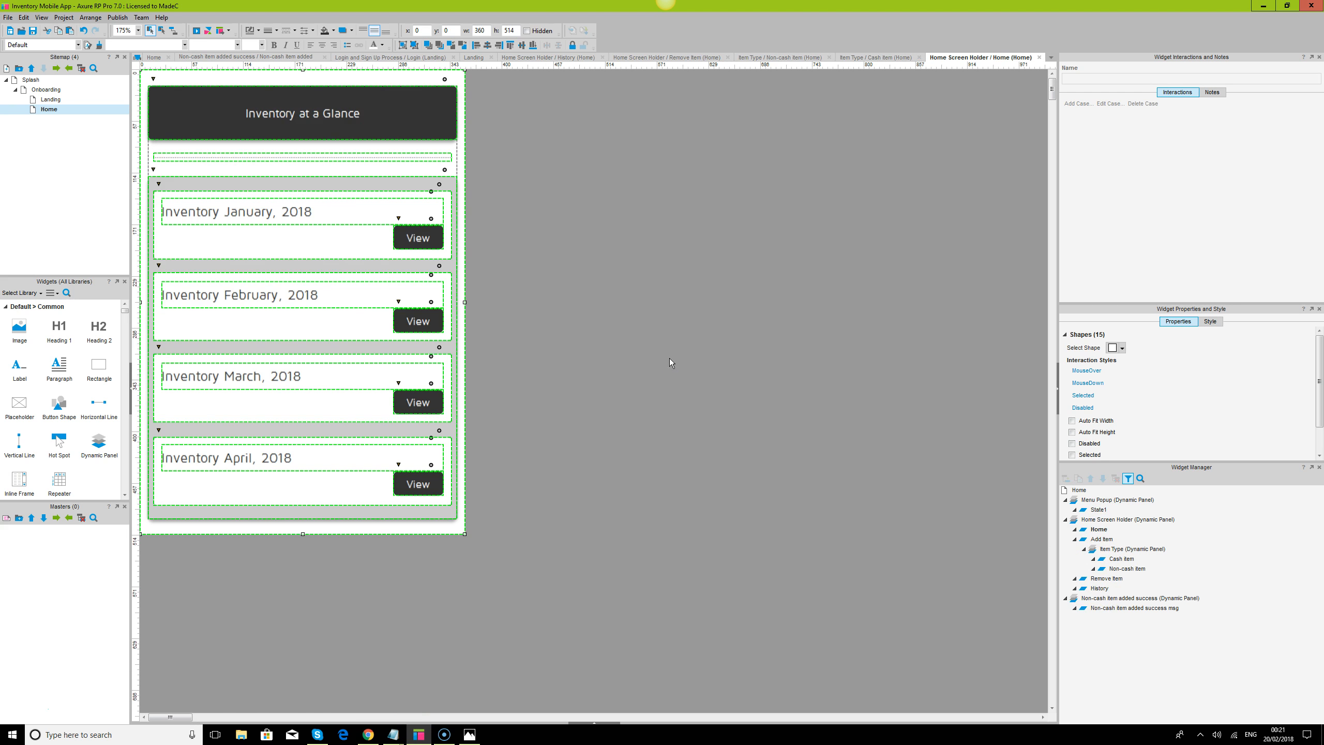
Replace everything in the History state of the Home Screen Holder with the widgets copied from the Home state
double_click(1100, 588)
left_click(706, 435)
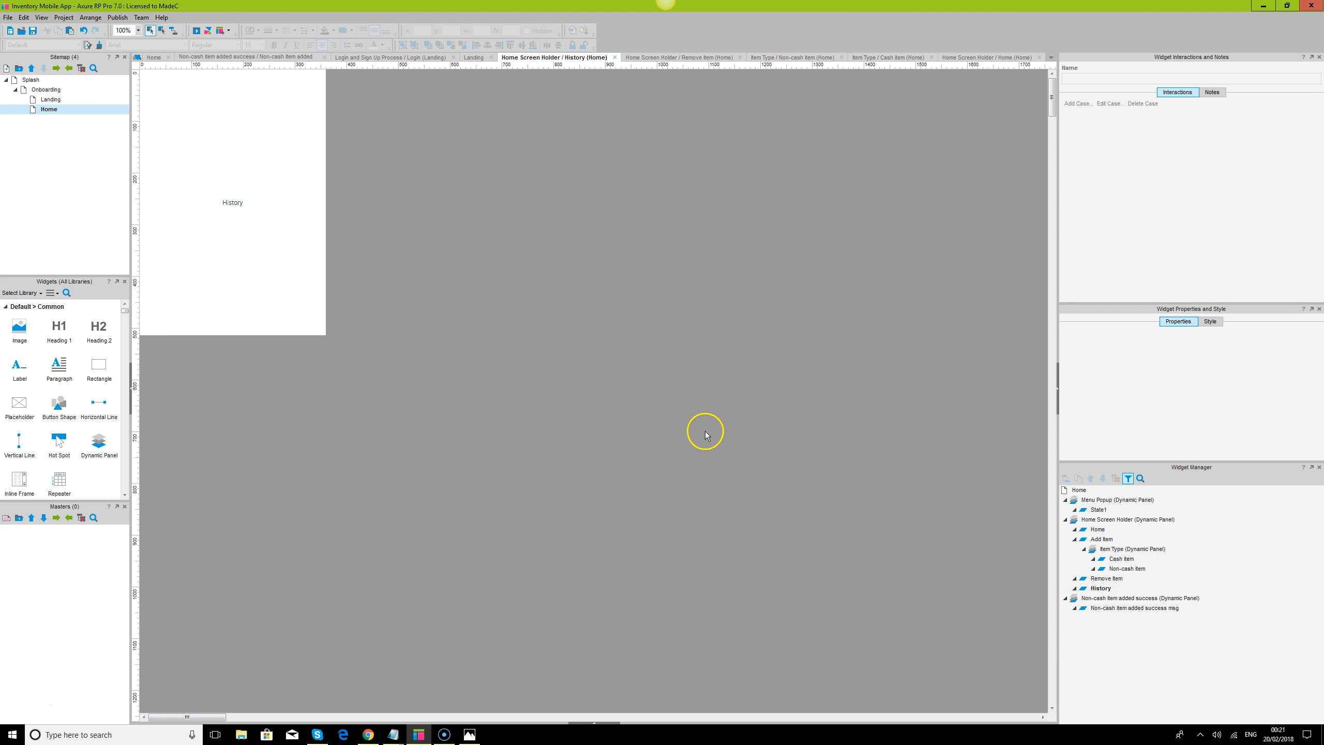
key("ctrl+a")
key("Delete")
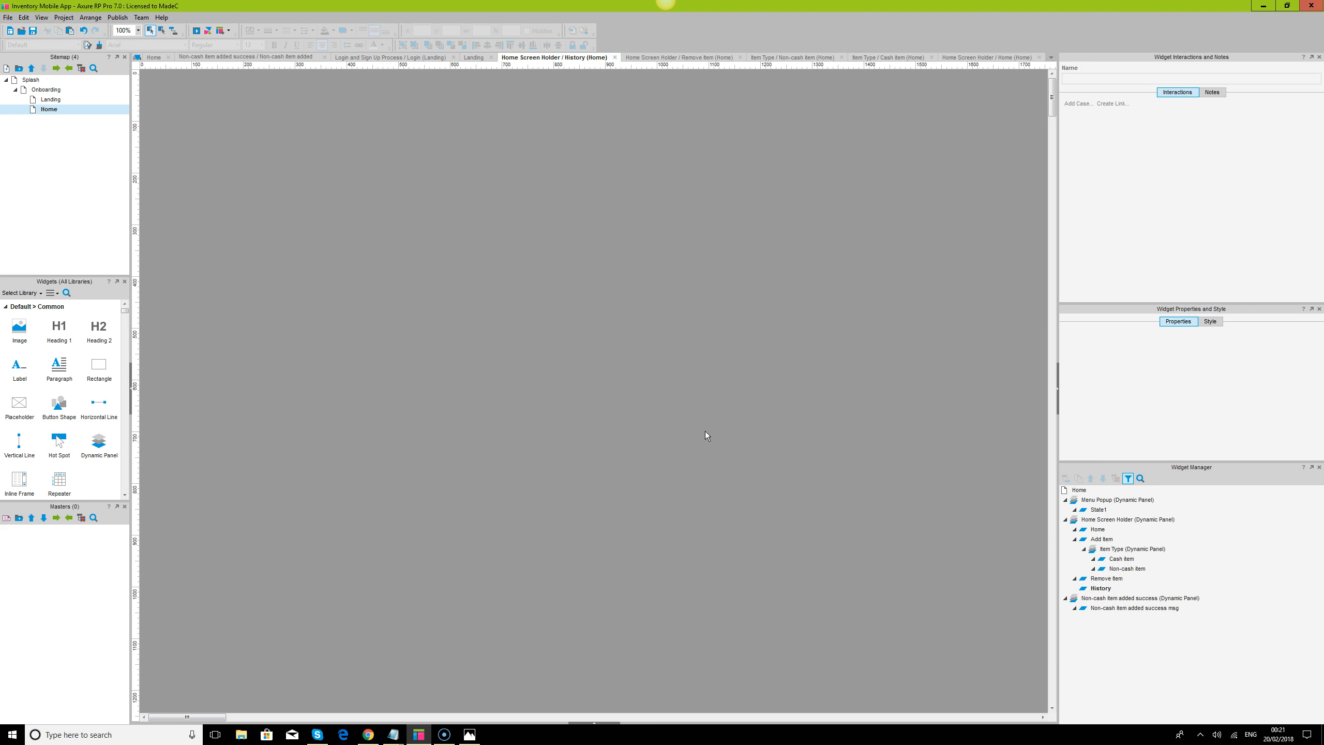
key("ctrl+v")
left_click(124, 30)
type("175")
key("Return")
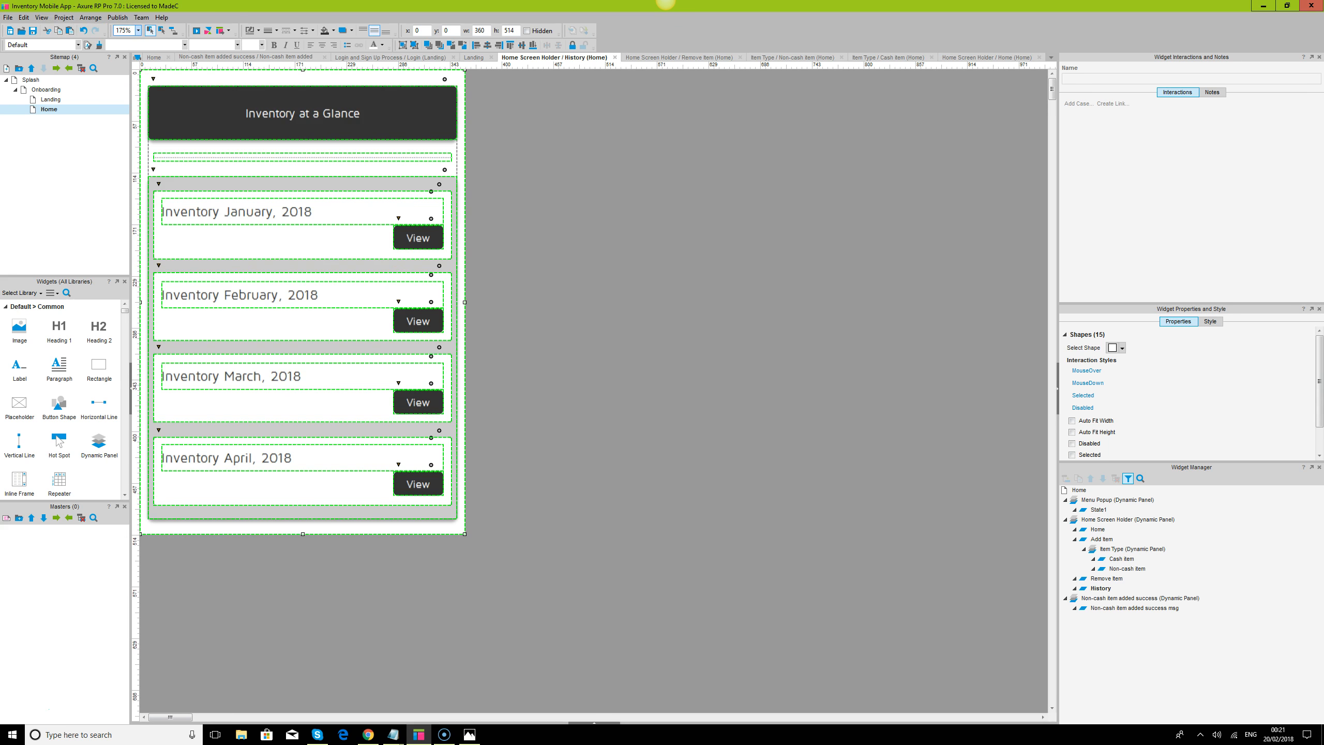
left_click(716, 405)
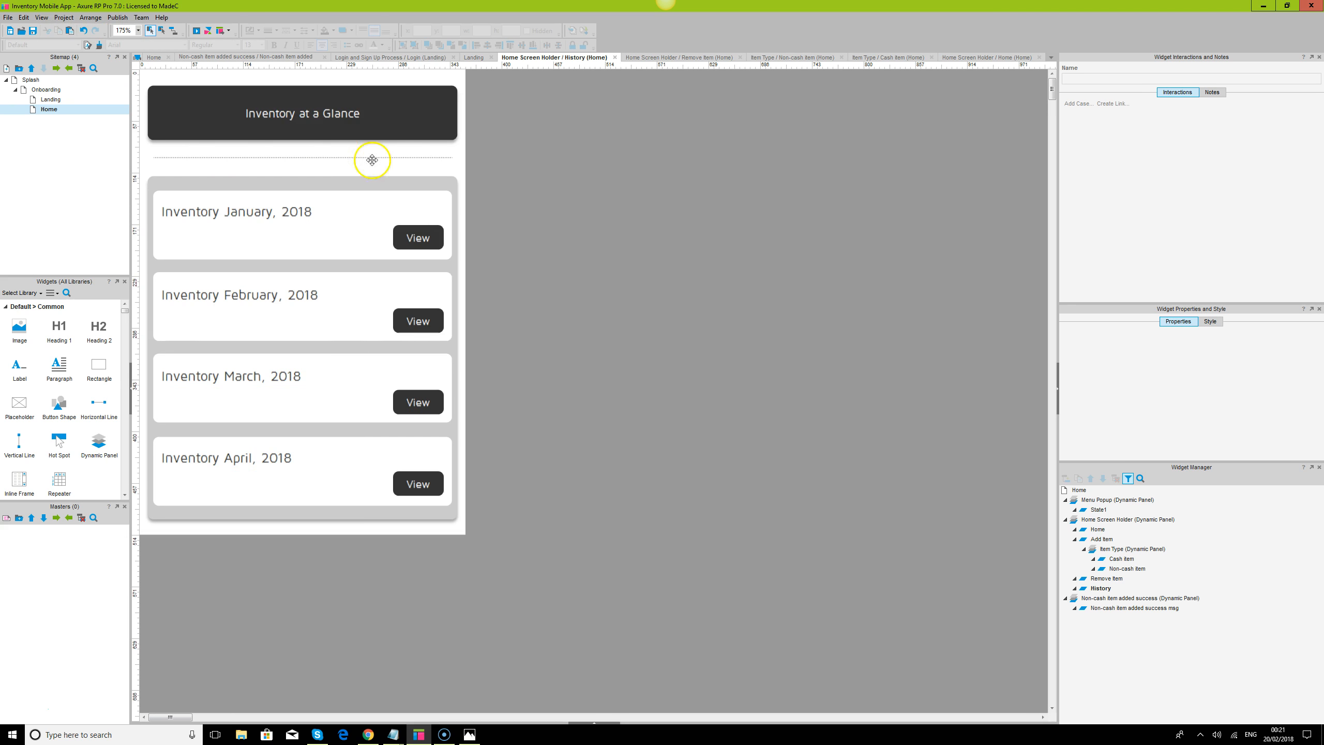
Change the dark header's text in the History state to "Inventory History"
double_click(344, 112)
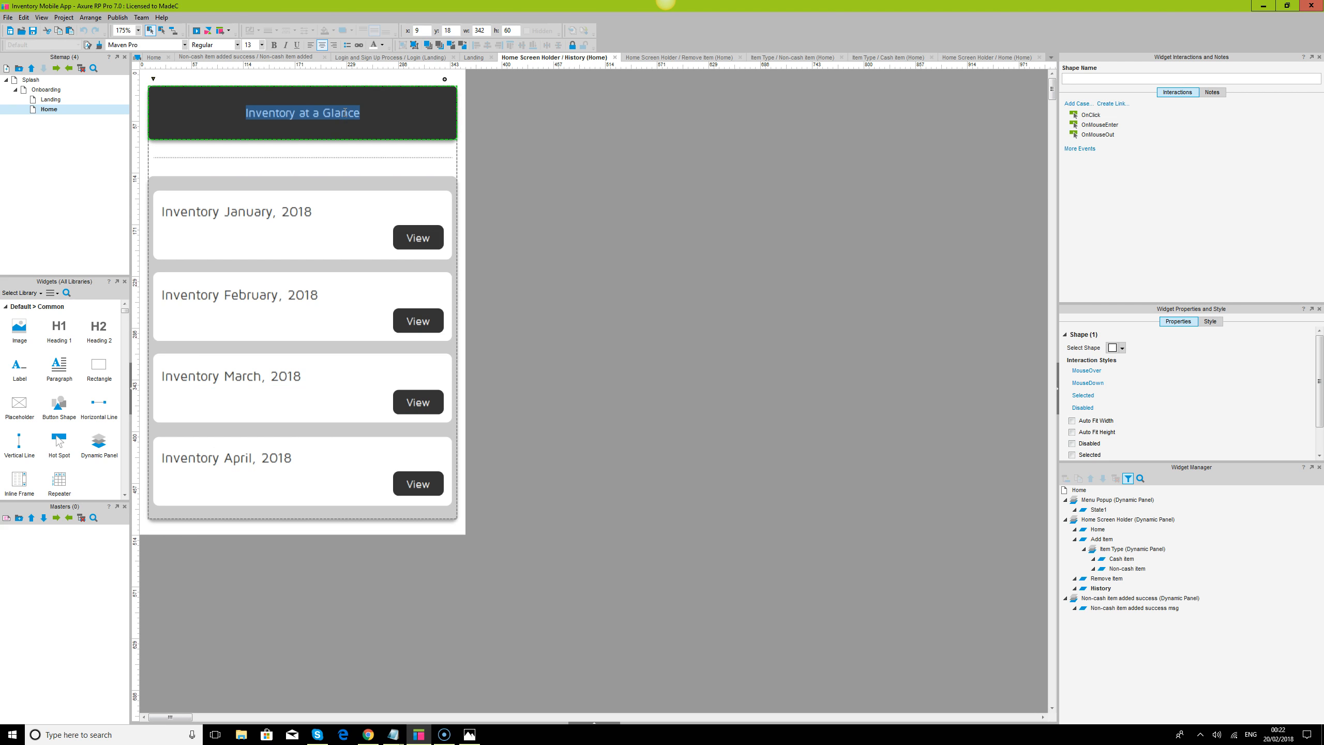
type("History")
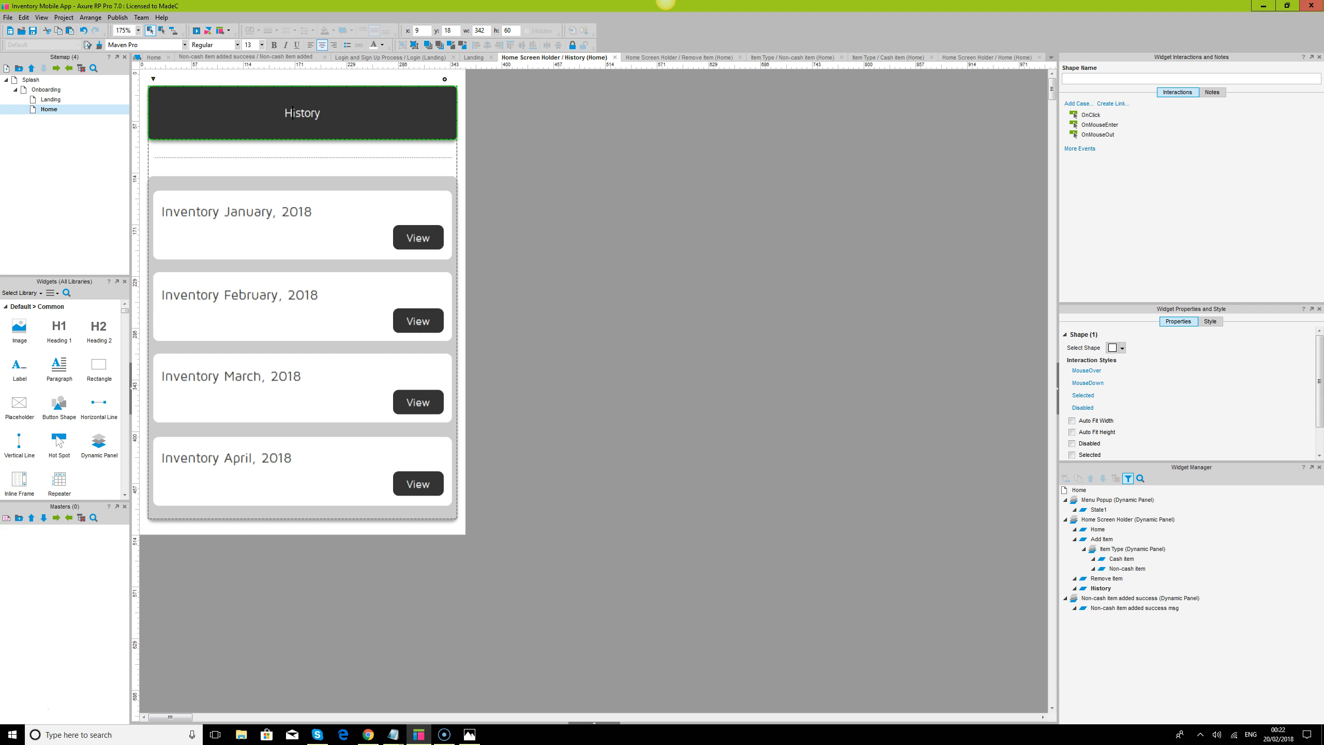
type("Inventory")
left_click(555, 275)
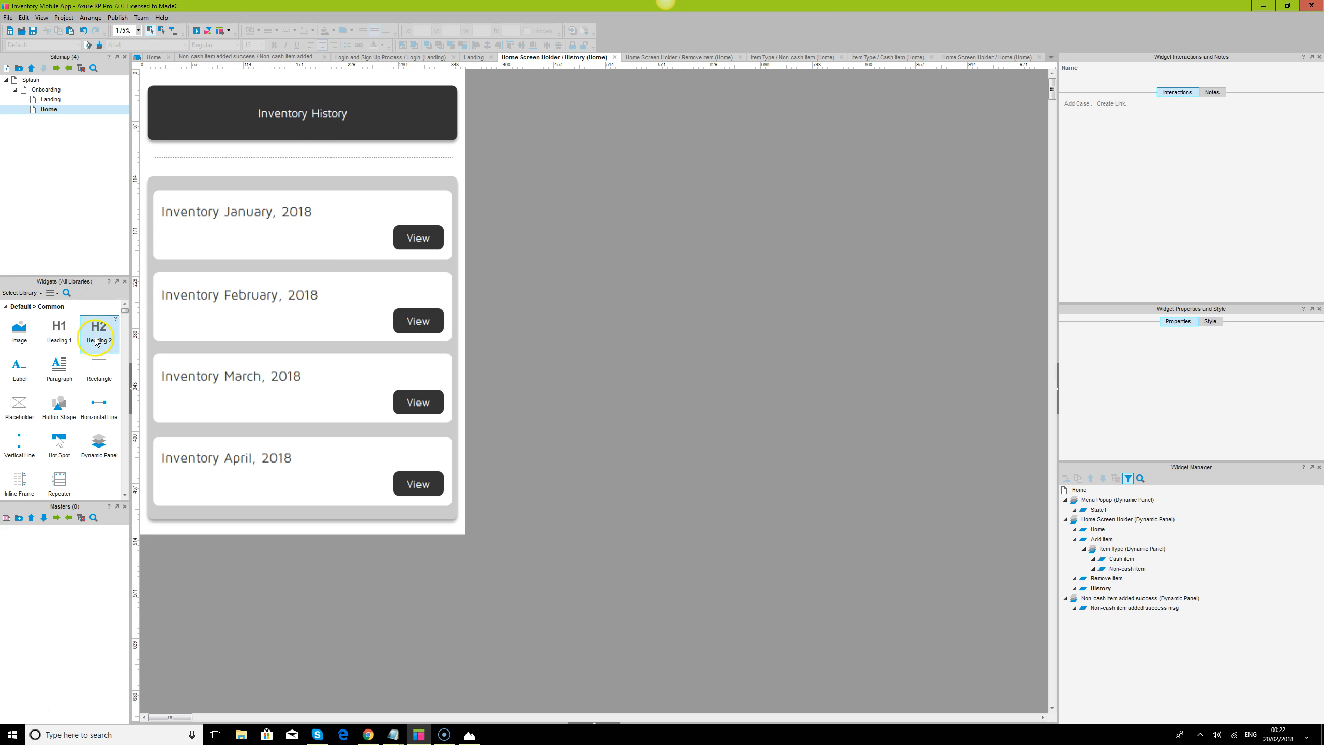
Duplicate the "Inventory January, 2018" text beneath itself in the first card as a 12-point line about 246 by 23
left_click(205, 213)
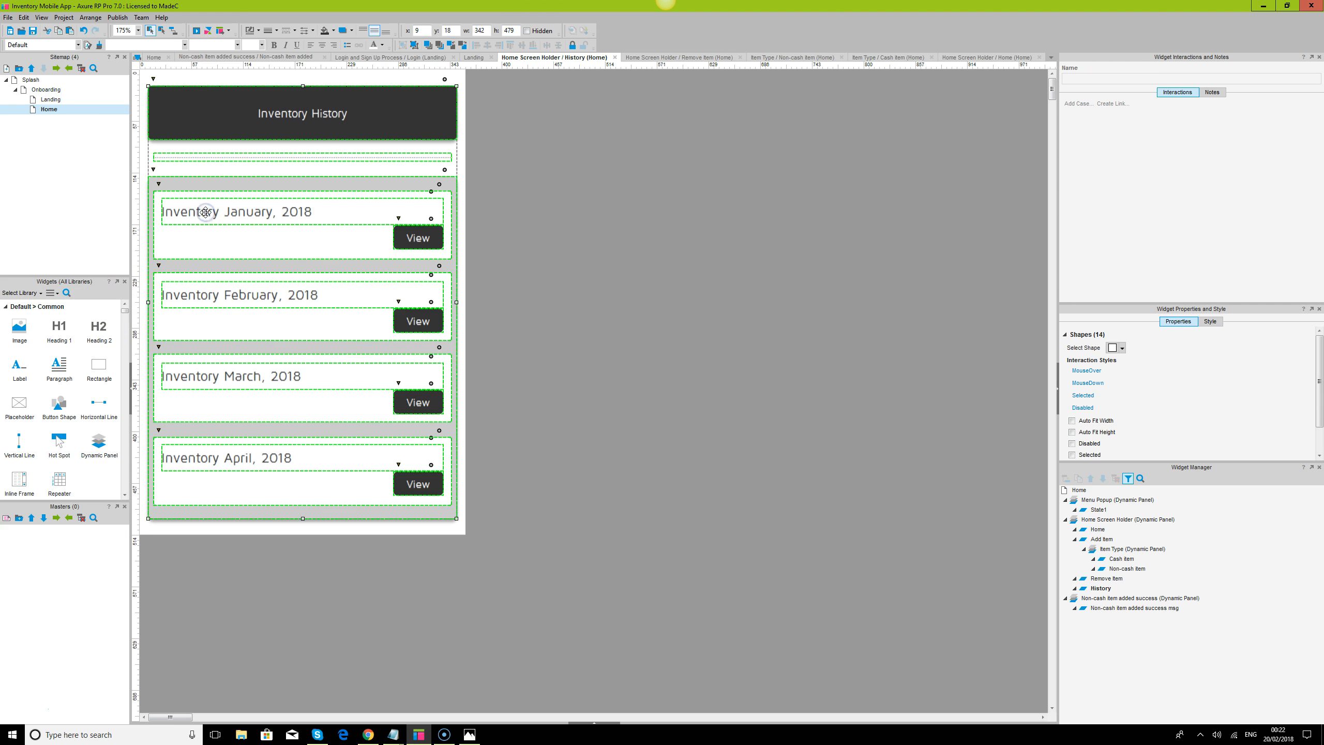
left_click_drag(206, 212, 219, 243)
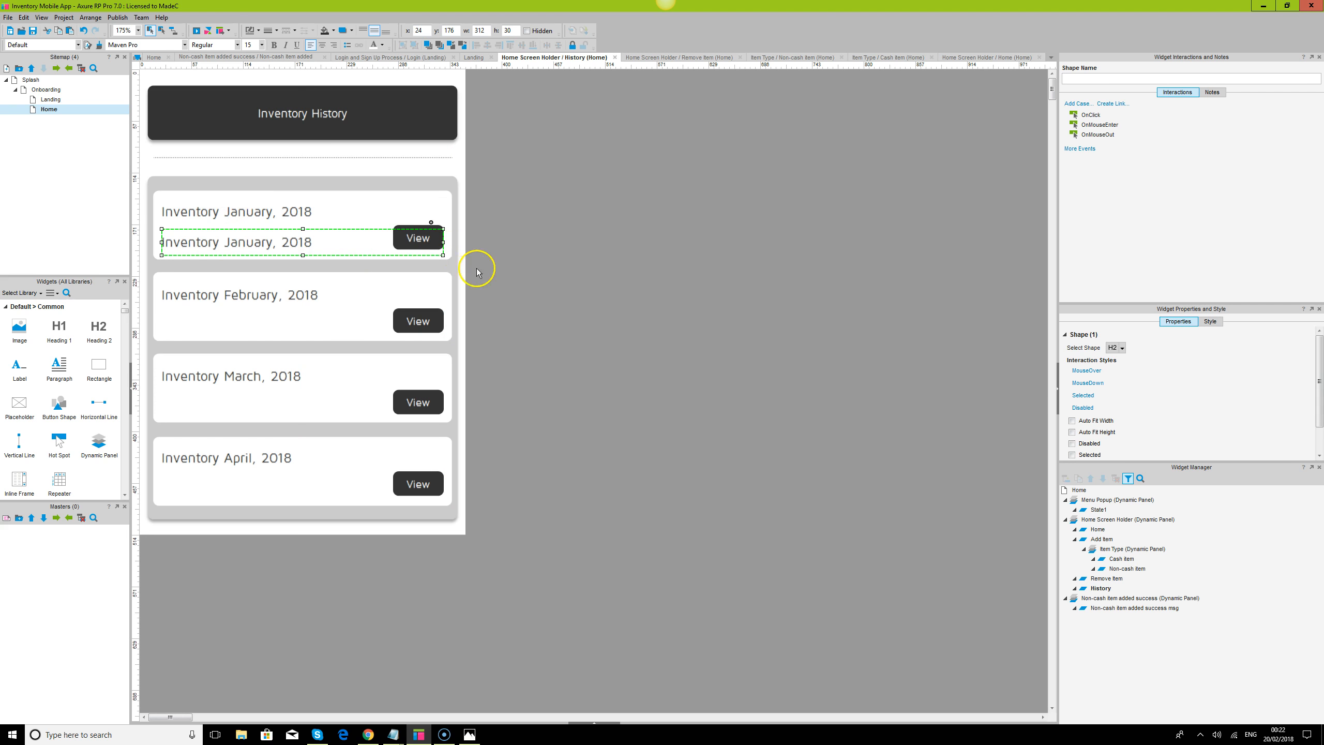
left_click_drag(444, 242, 386, 240)
left_click_drag(272, 255, 273, 251)
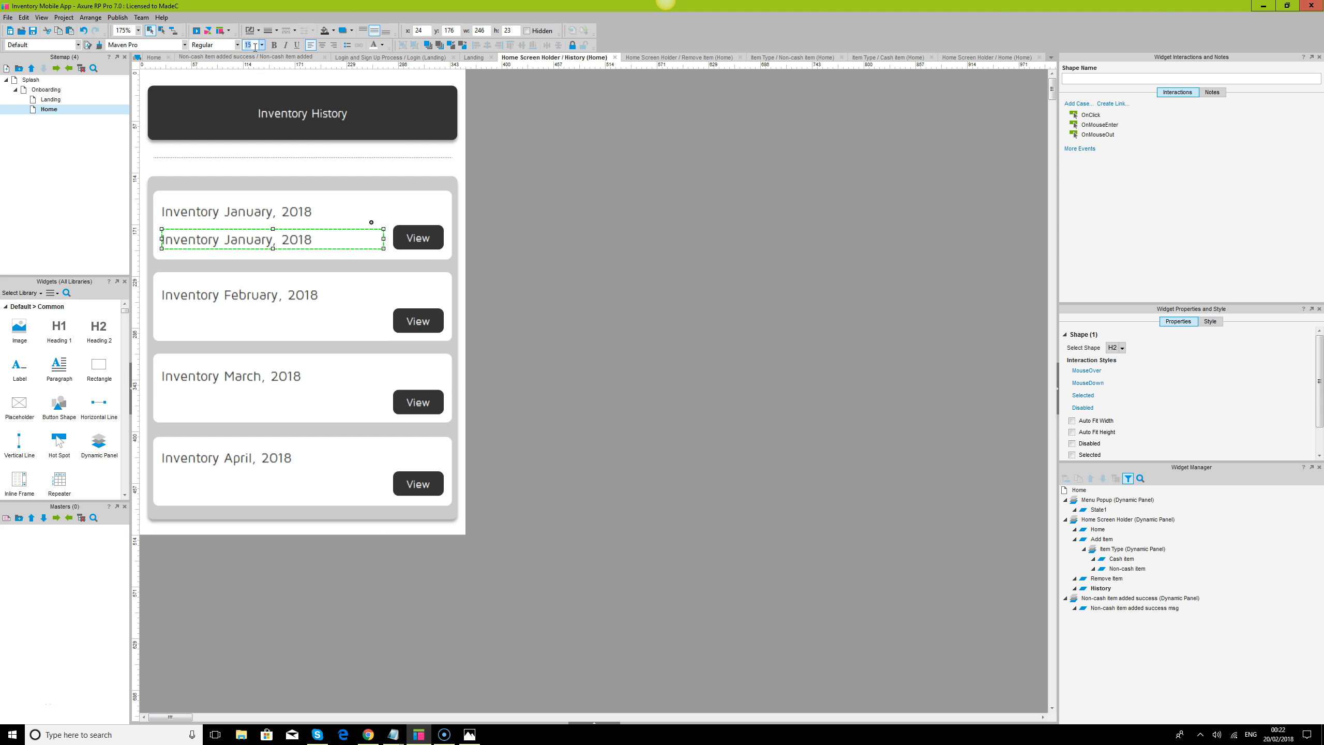
type("12")
key("Return")
Change the first card's title text to "Non Cash Item"
double_click(250, 244)
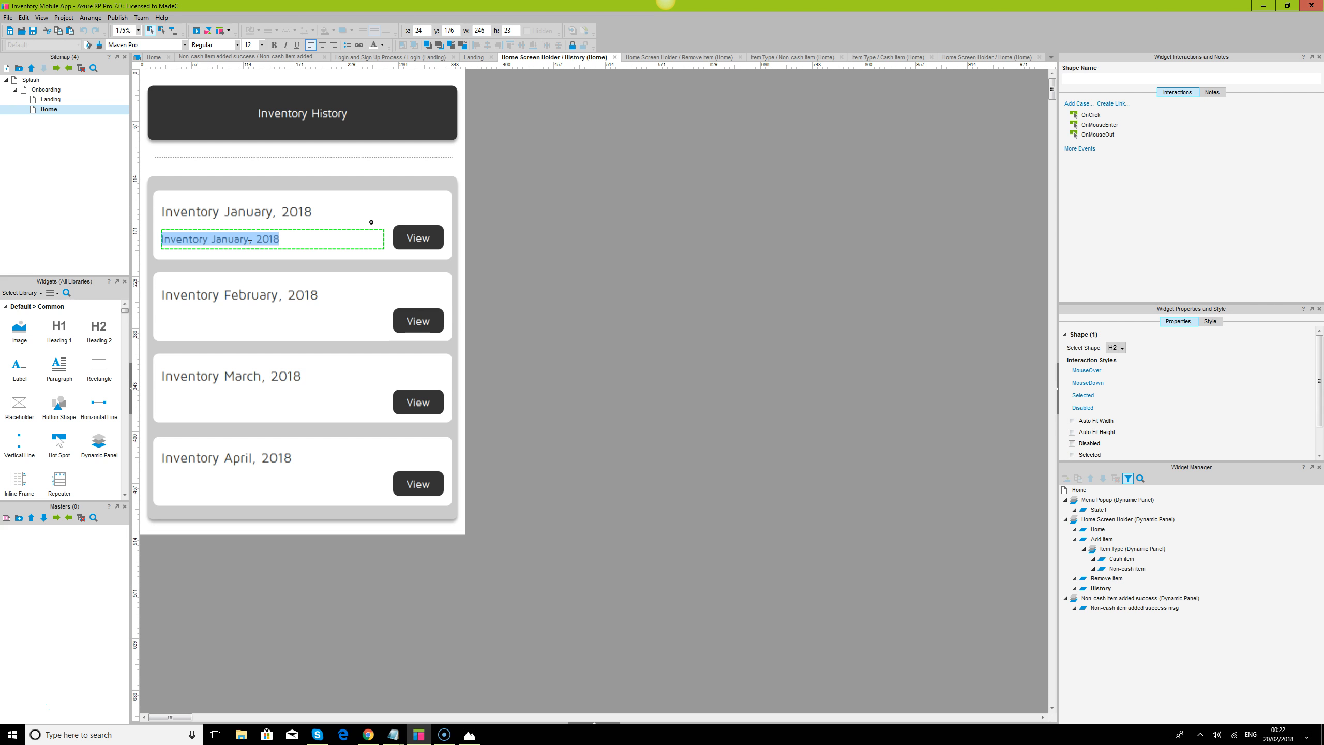
double_click(250, 210)
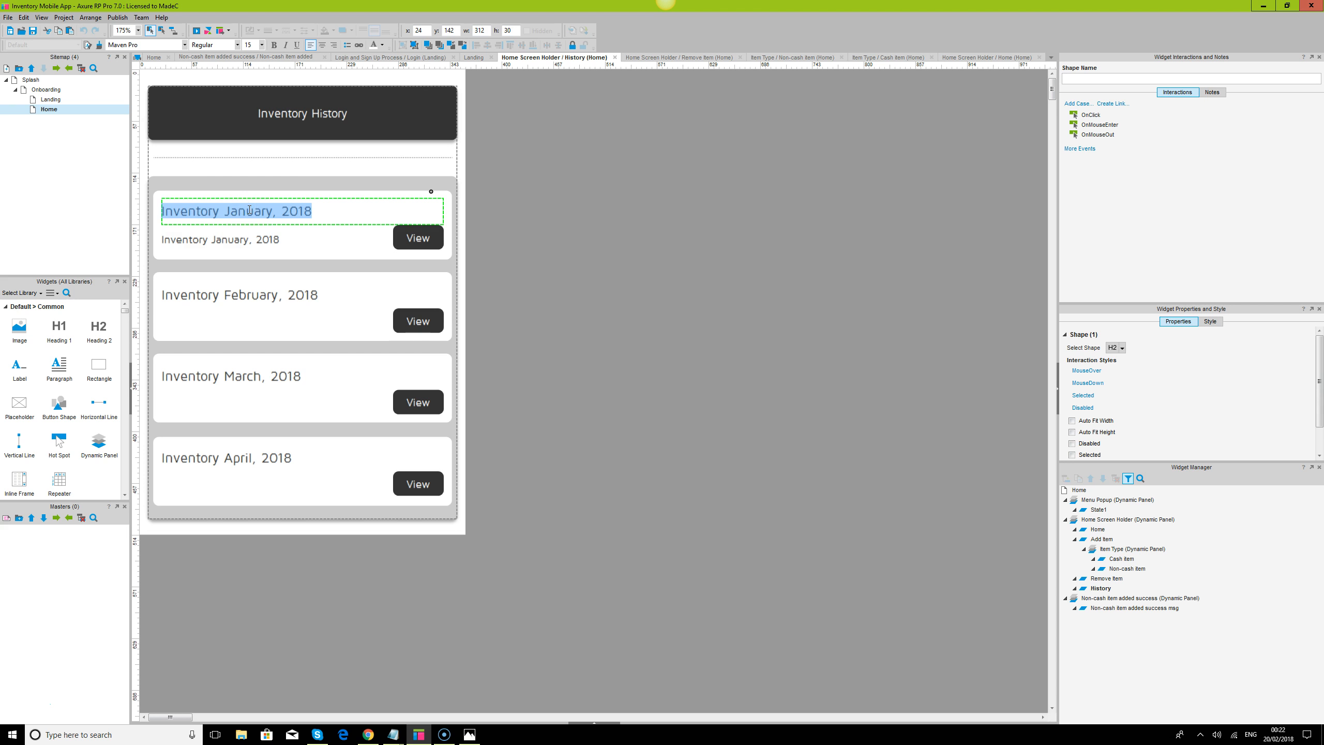
type("Cash Item")
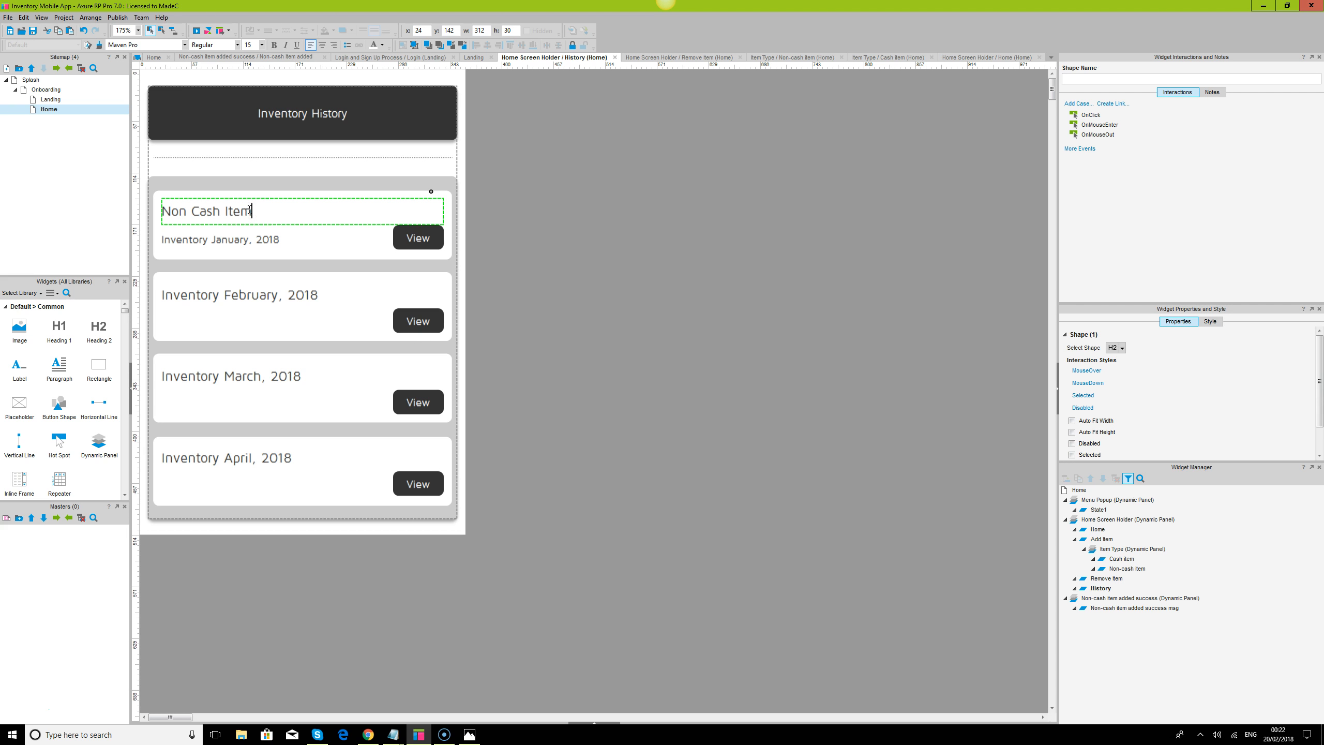
Change the small text line beneath the first card's title to "January, 2018"
double_click(227, 244)
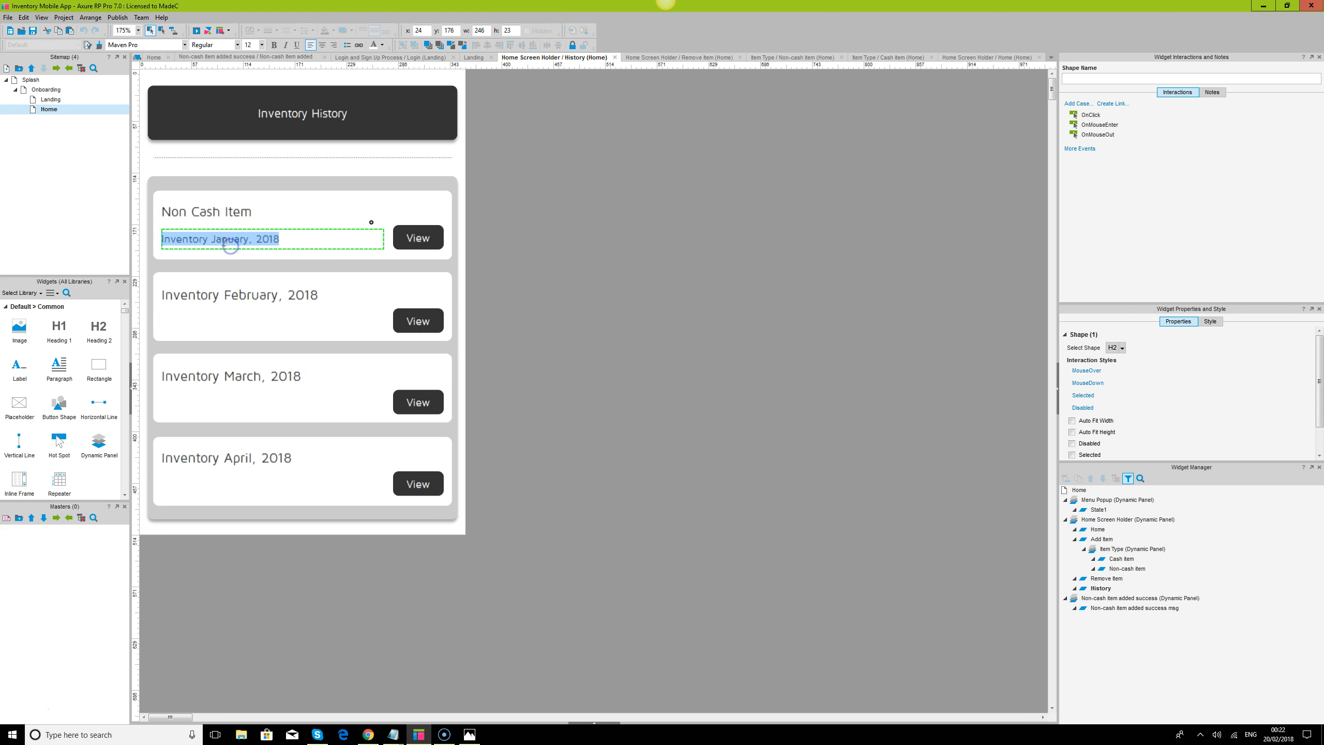
left_click(211, 239)
key("BackSpace")
key("BackSpace")
key("BackSpace")
key("BackSpace")
key("BackSpace")
key("BackSpace")
key("BackSpace")
key("BackSpace")
key("BackSpace")
key("BackSpace")
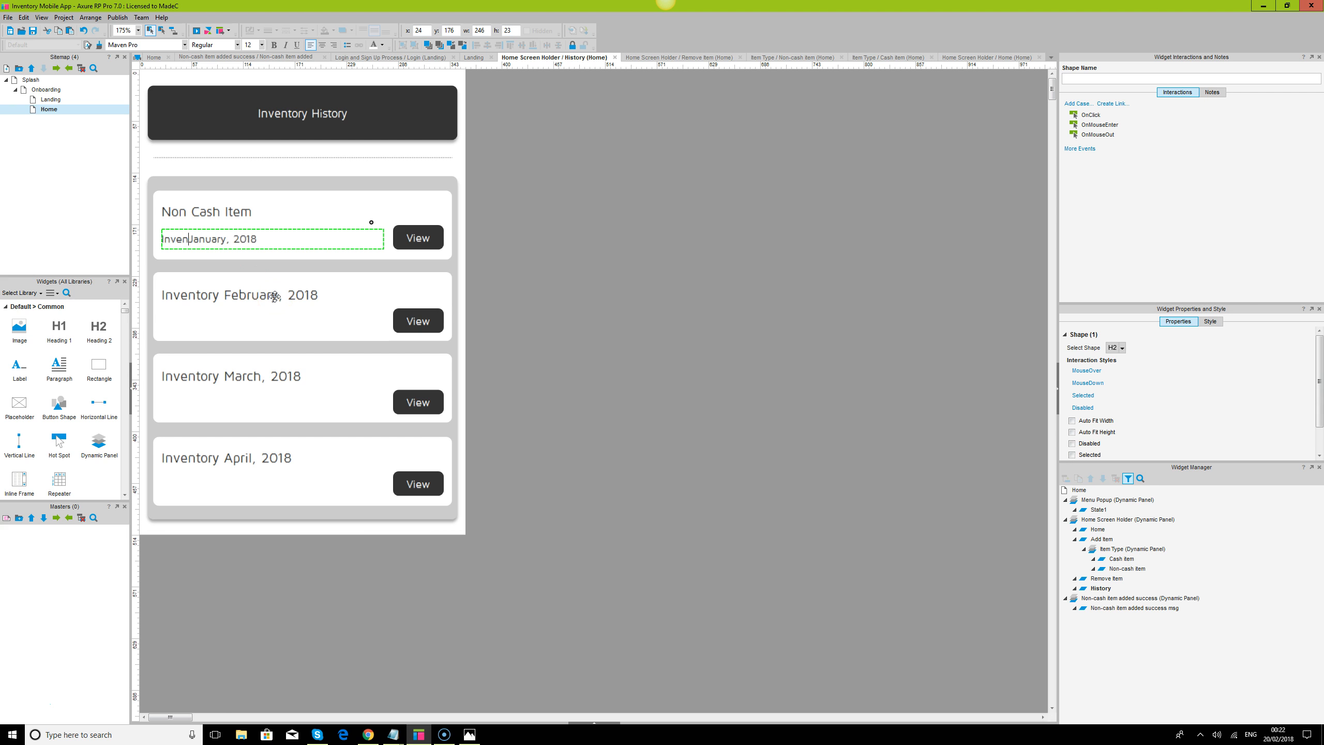
key("Escape")
Ungroup the card list from its grey background, and ungroup the list into its individual cards
key("ctrl+a")
left_click(886, 386)
left_click(378, 317)
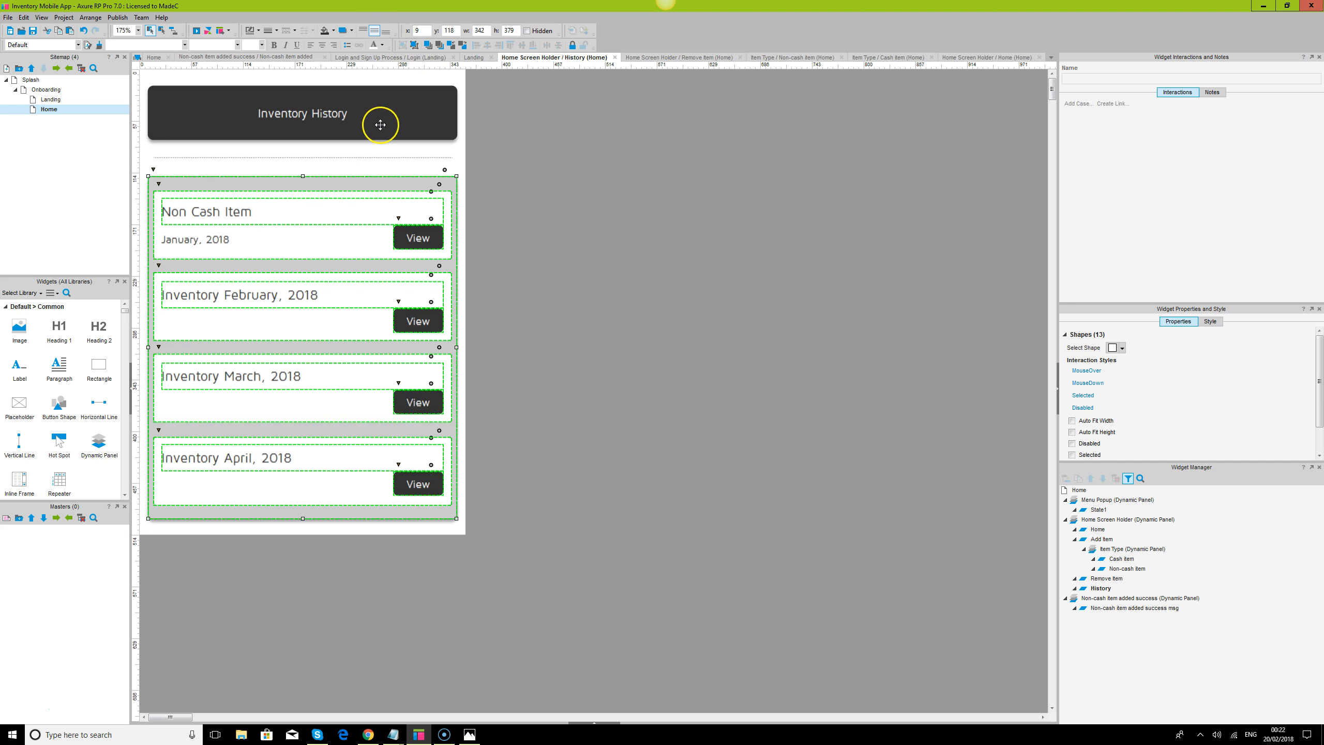
left_click(415, 48)
left_click(459, 335)
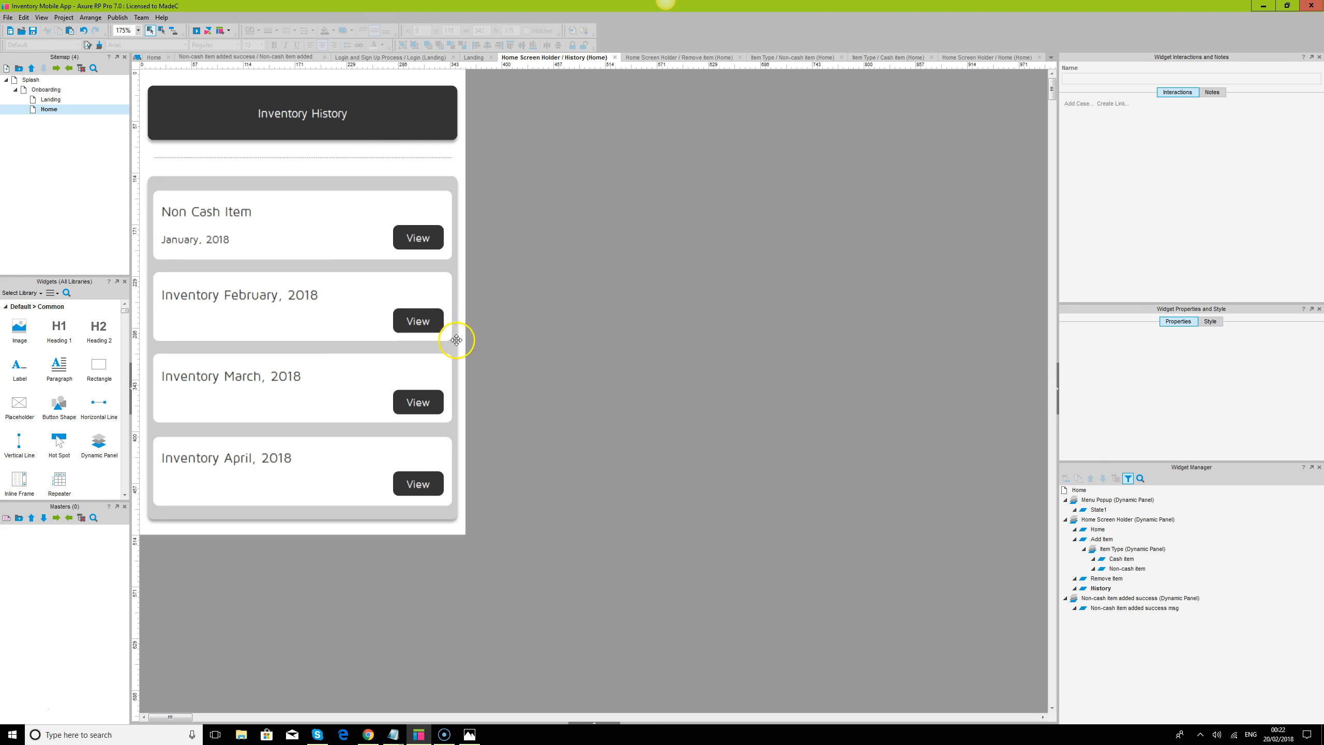
left_click(346, 308)
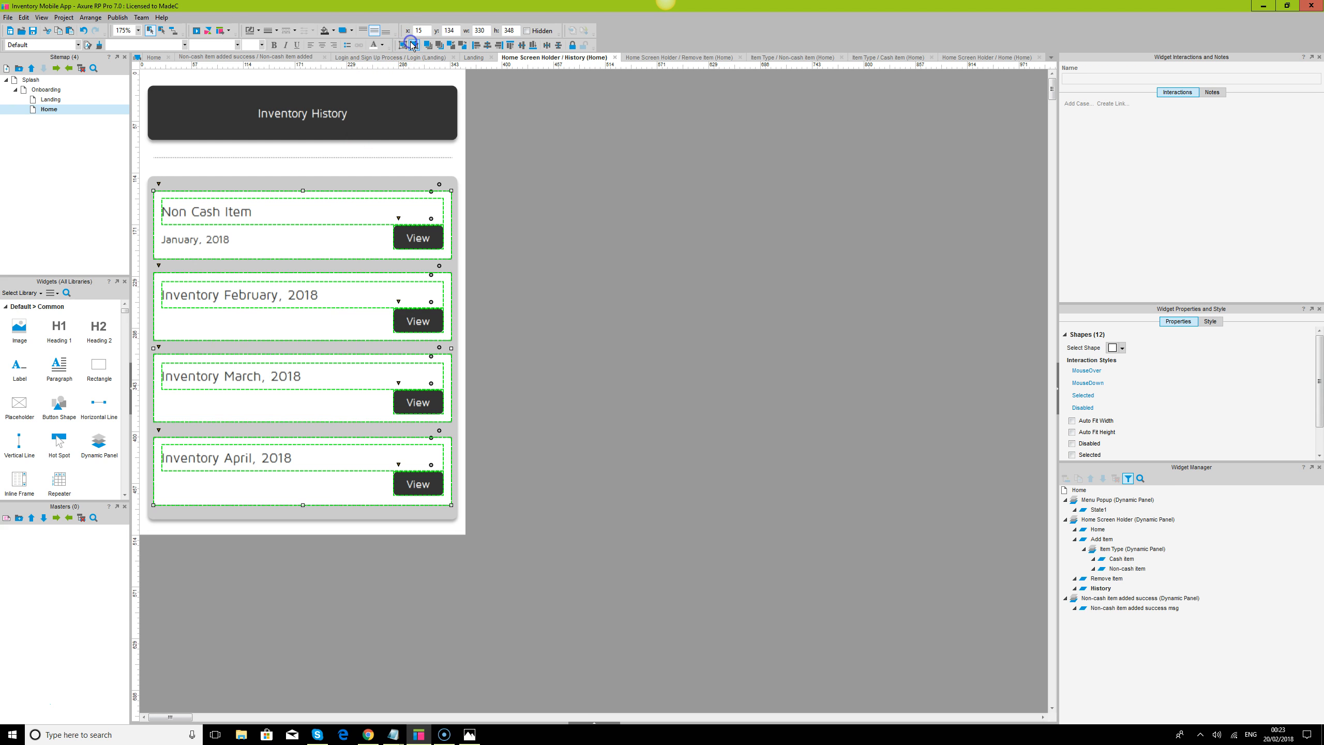
left_click(577, 275)
Delete the February, March and April inventory cards from the History state
left_click(303, 302)
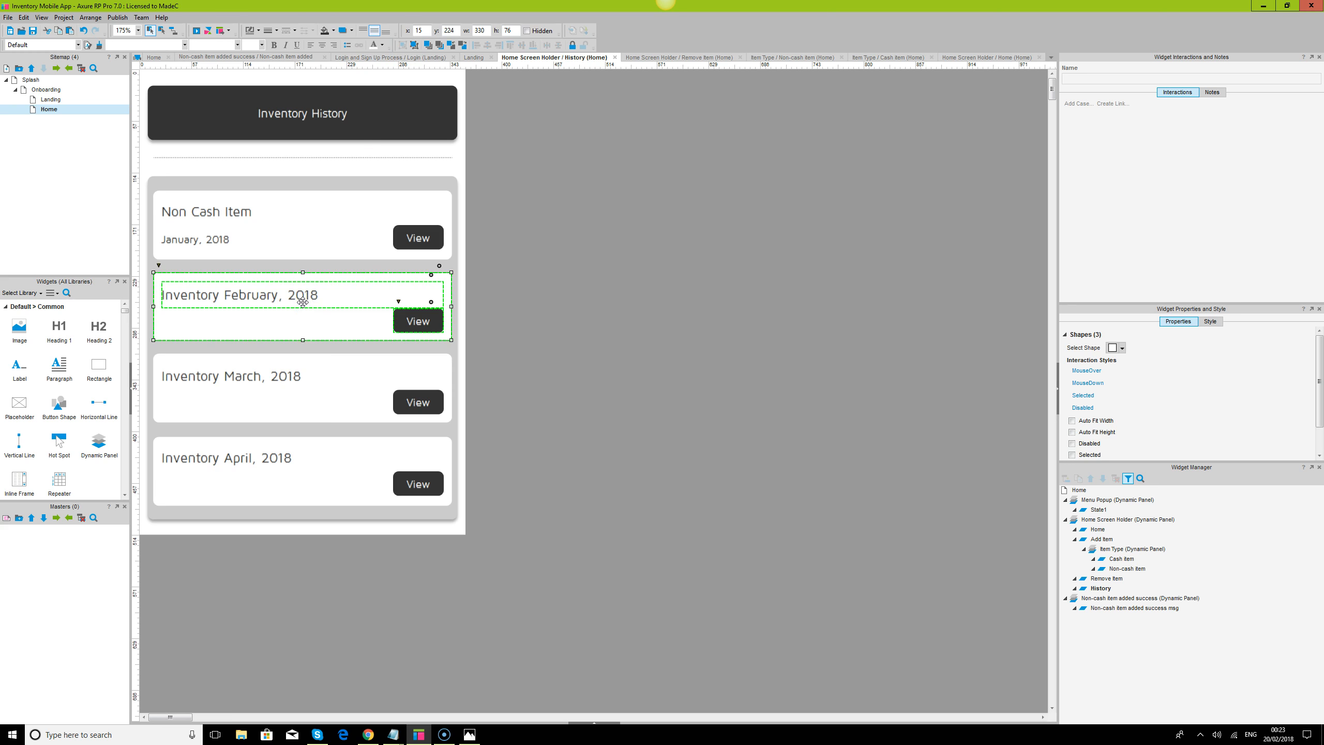
key("Delete")
left_click(286, 371)
key("Delete")
left_click(282, 468)
key("Delete")
Group the "January, 2018" line with the first card and duplicate that card three times in an evenly spaced column beneath it
left_click(211, 246)
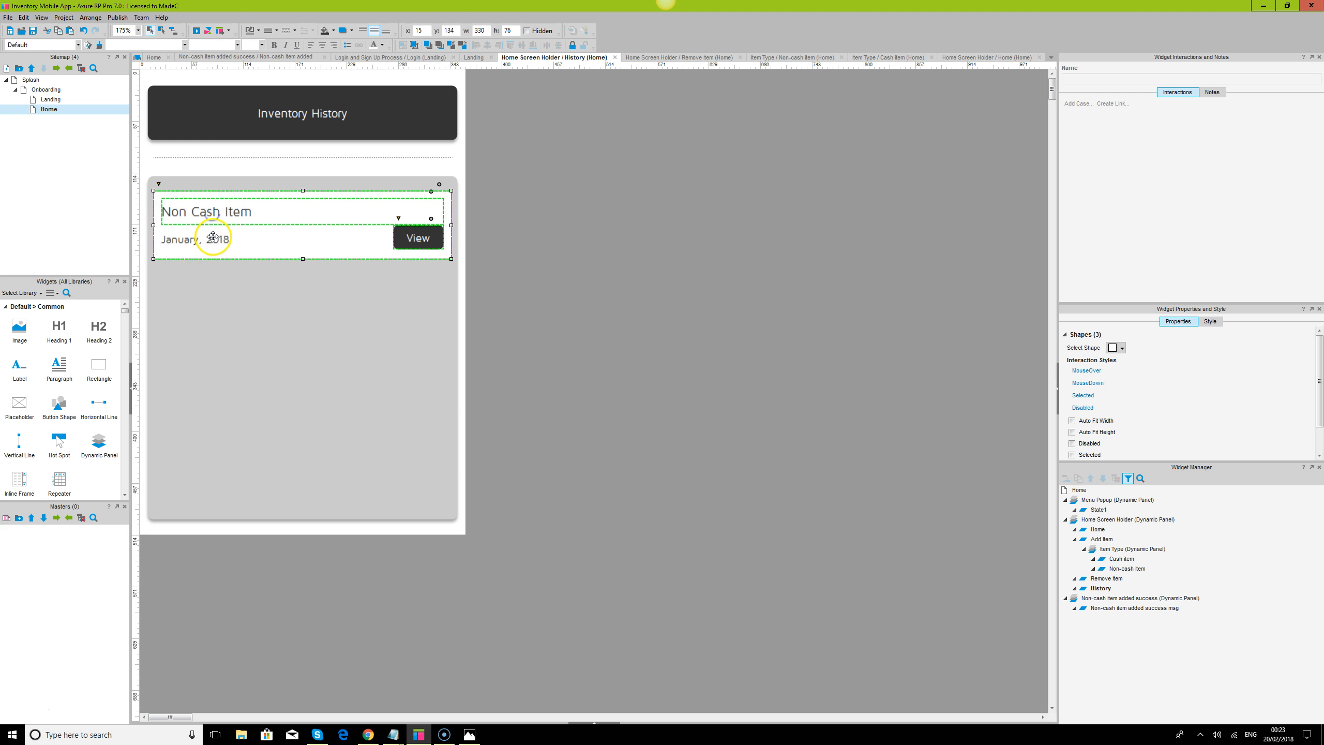
left_click(215, 239)
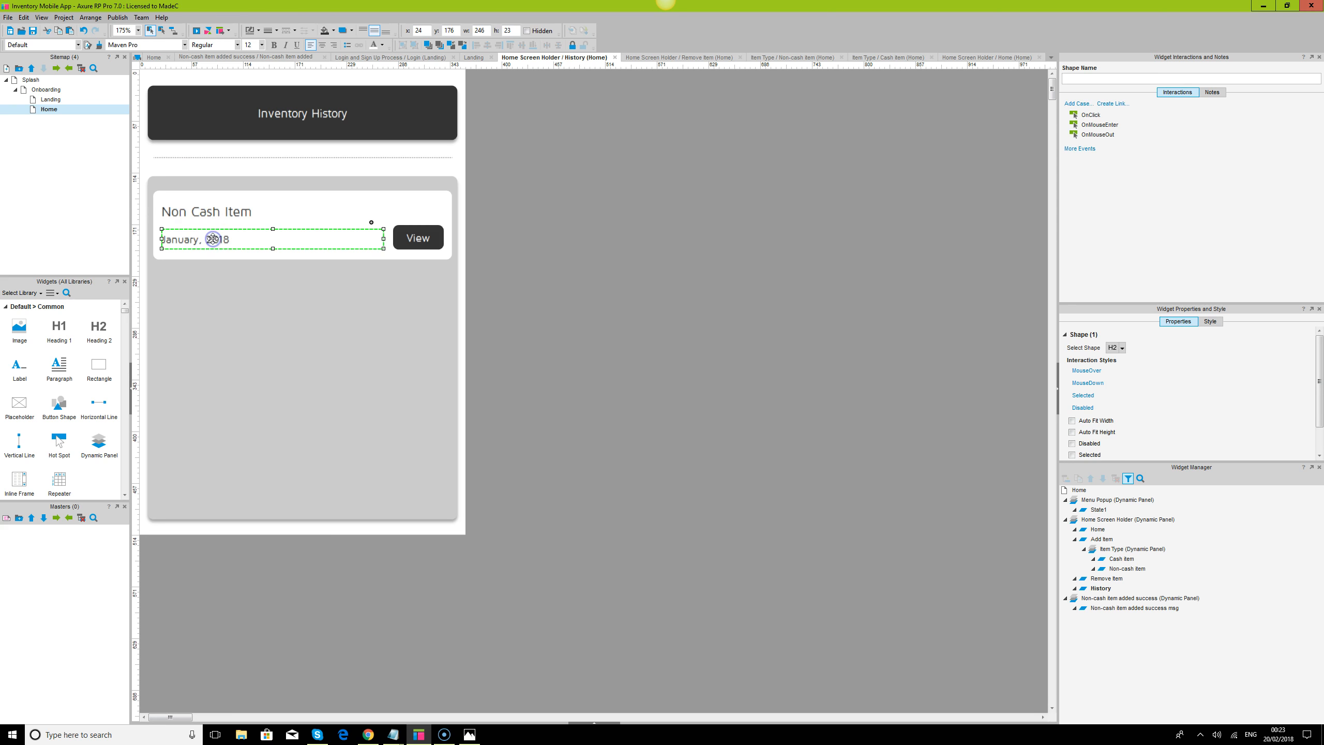
left_click(215, 210)
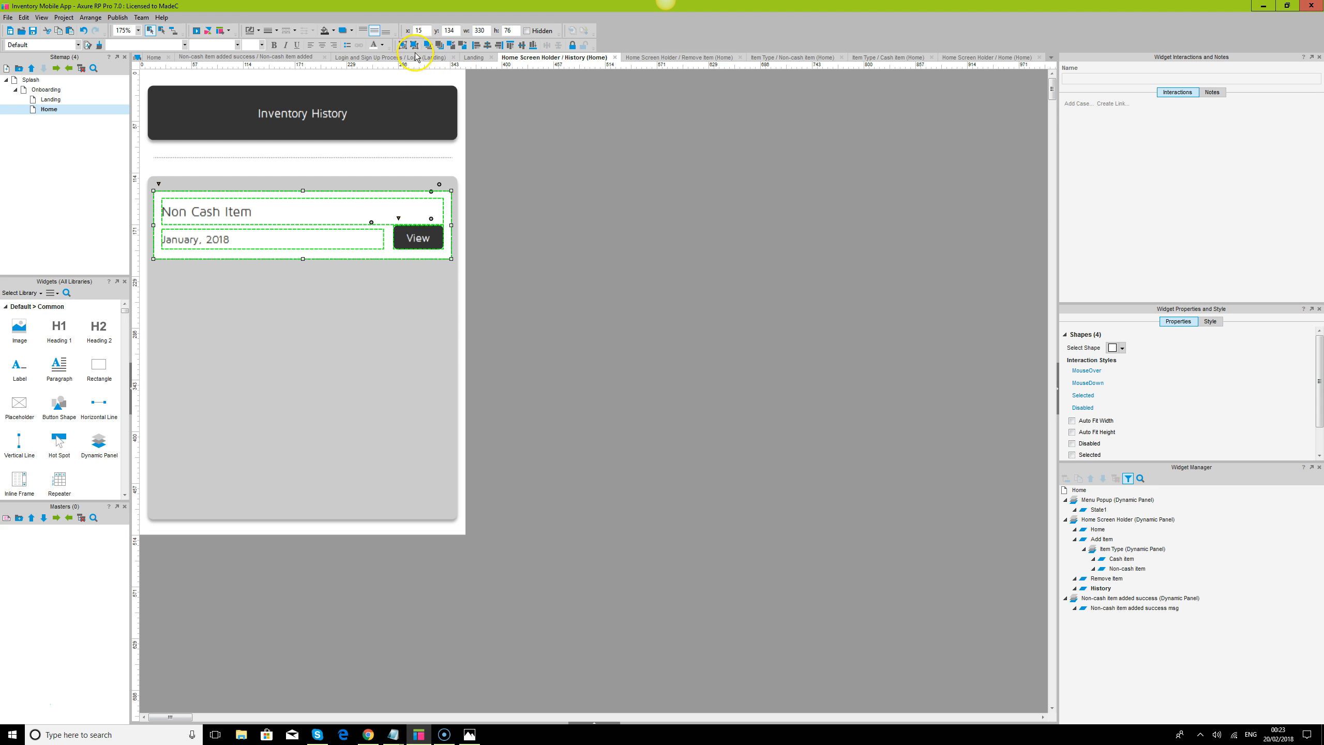
left_click(627, 284)
left_click(216, 210)
left_click_drag(217, 210, 208, 458)
Group the four Non Cash Item cards and align the group with the grey background panel
left_click(208, 381, "ctrl")
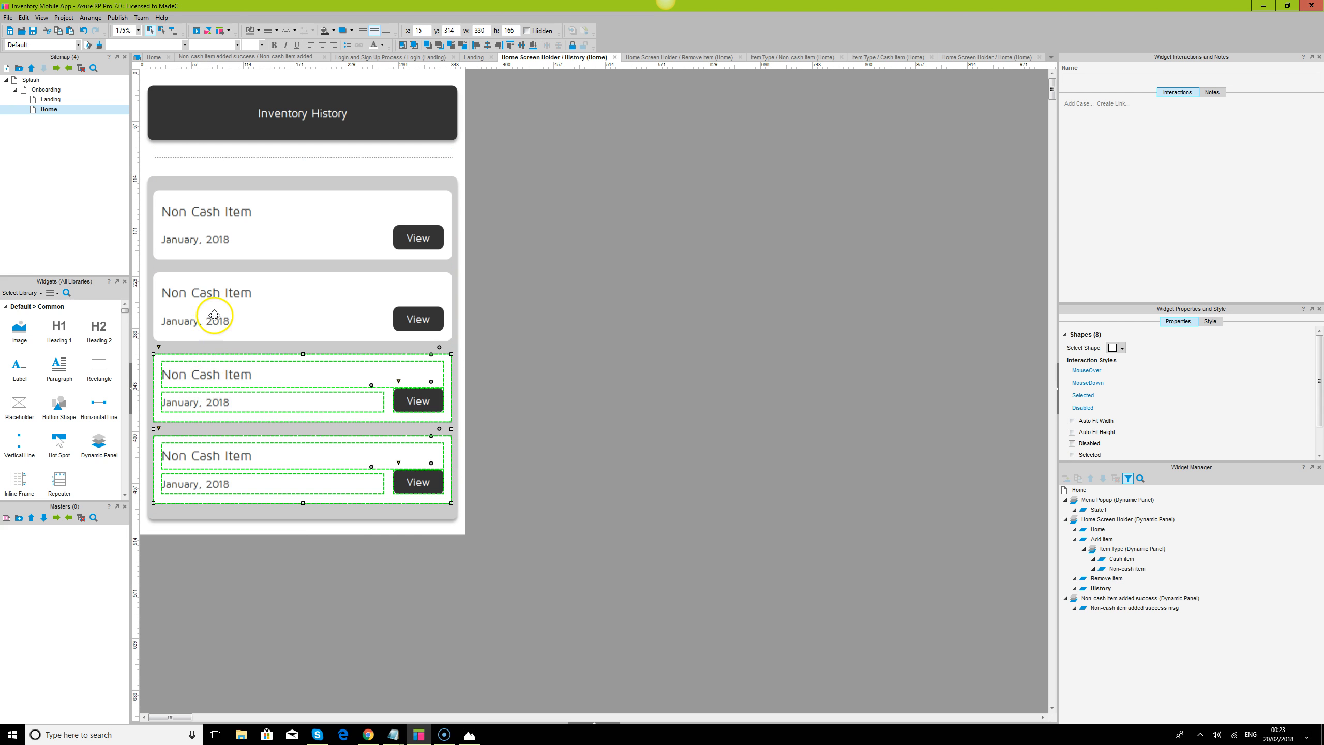
left_click(213, 312, "ctrl")
left_click(217, 220, "ctrl")
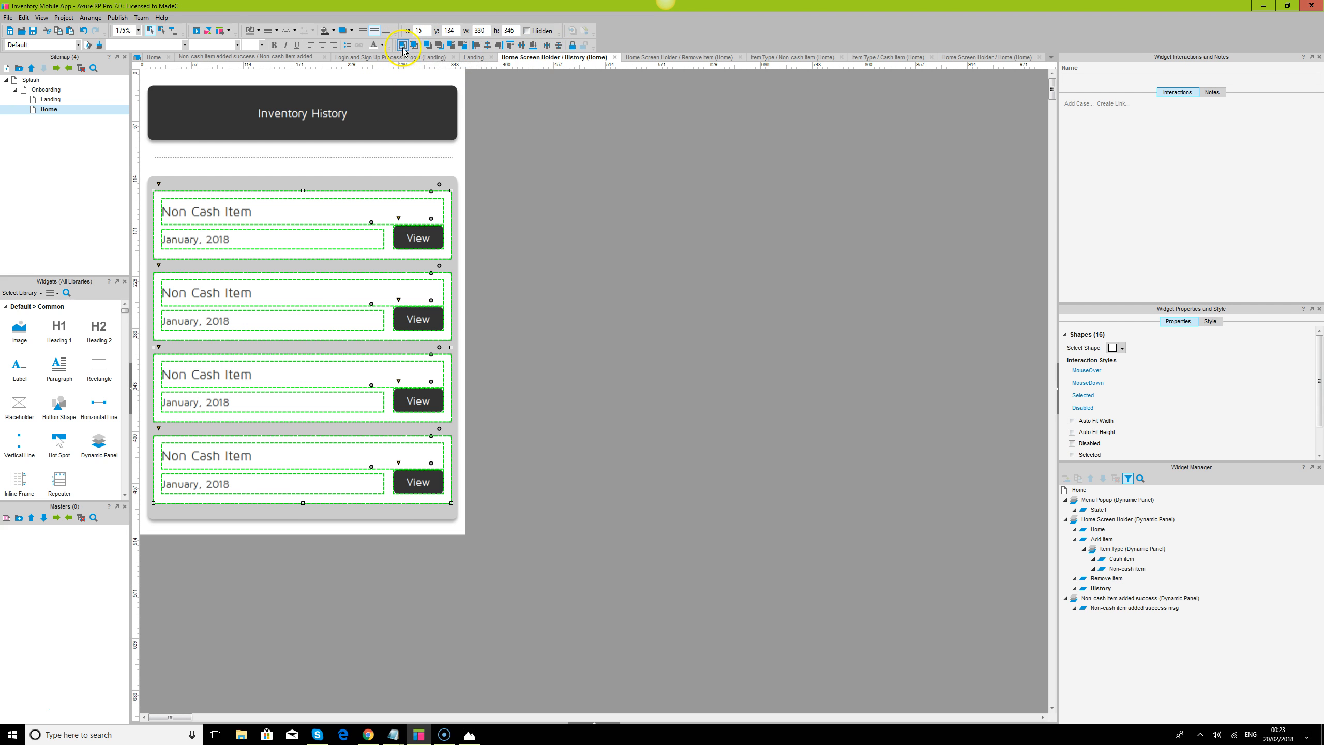
left_click(696, 356)
left_click(381, 183)
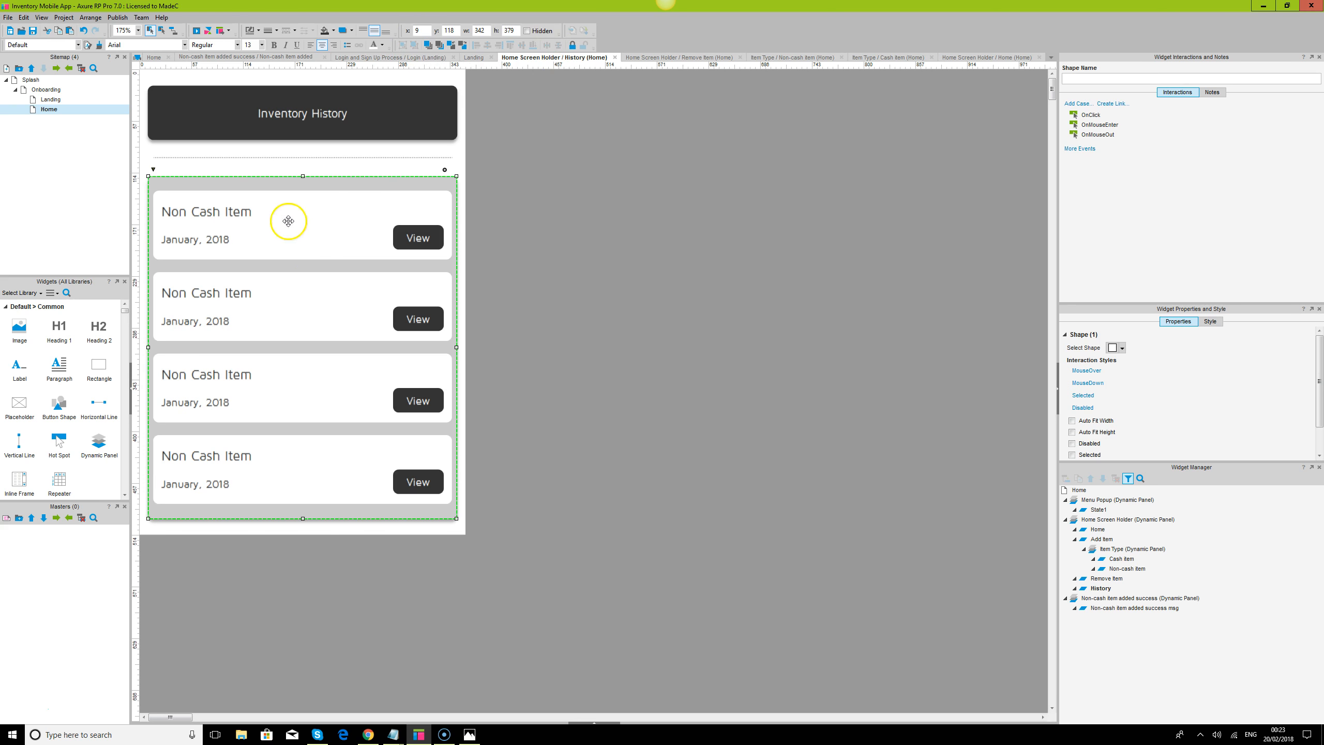
left_click(294, 230, "ctrl")
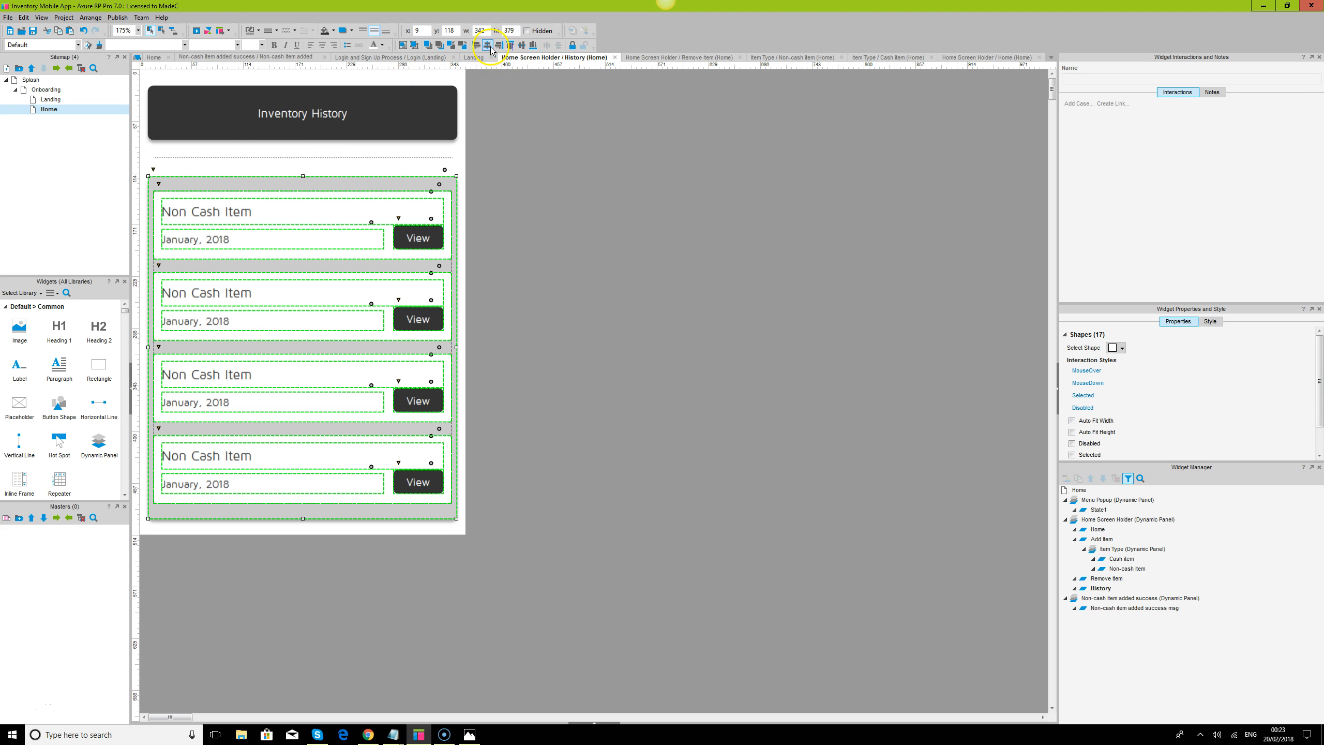
left_click(636, 170)
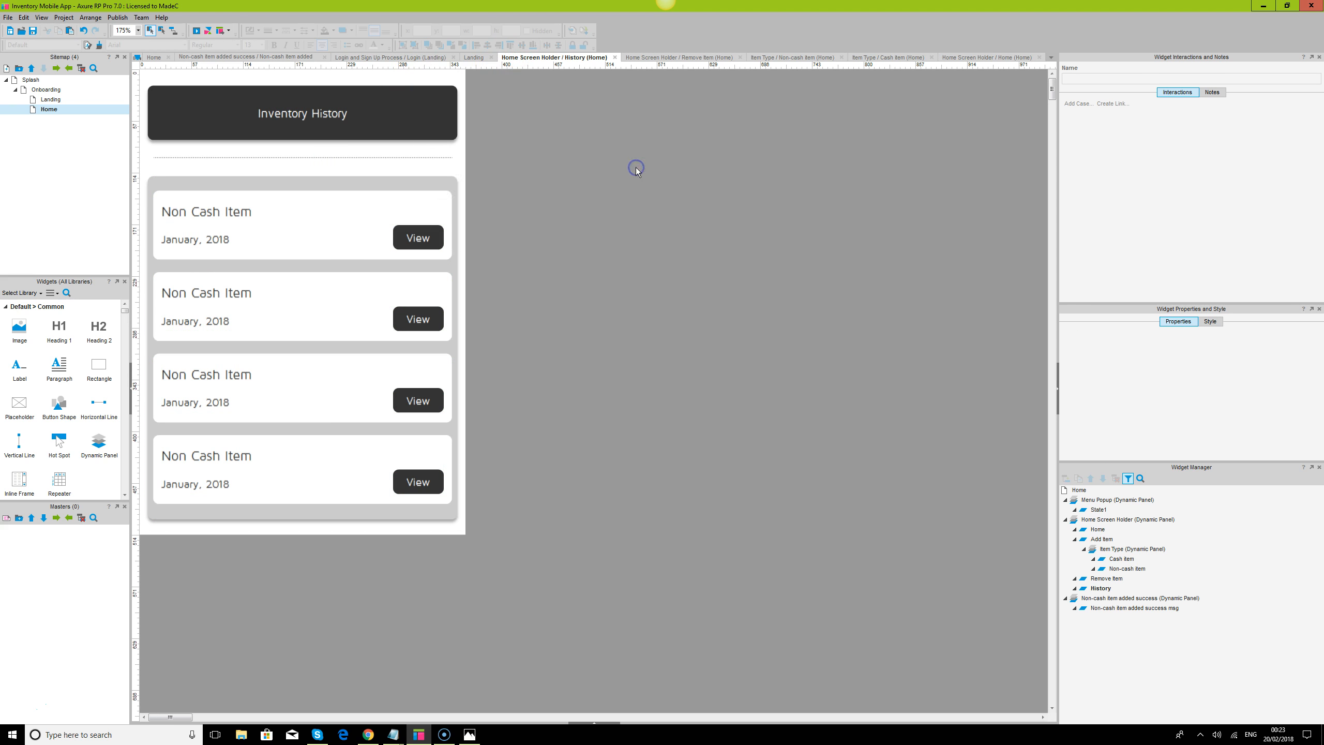
Change the month in the second card's date line to "February"
double_click(185, 322)
left_click(189, 325)
left_click_drag(198, 324, 147, 324)
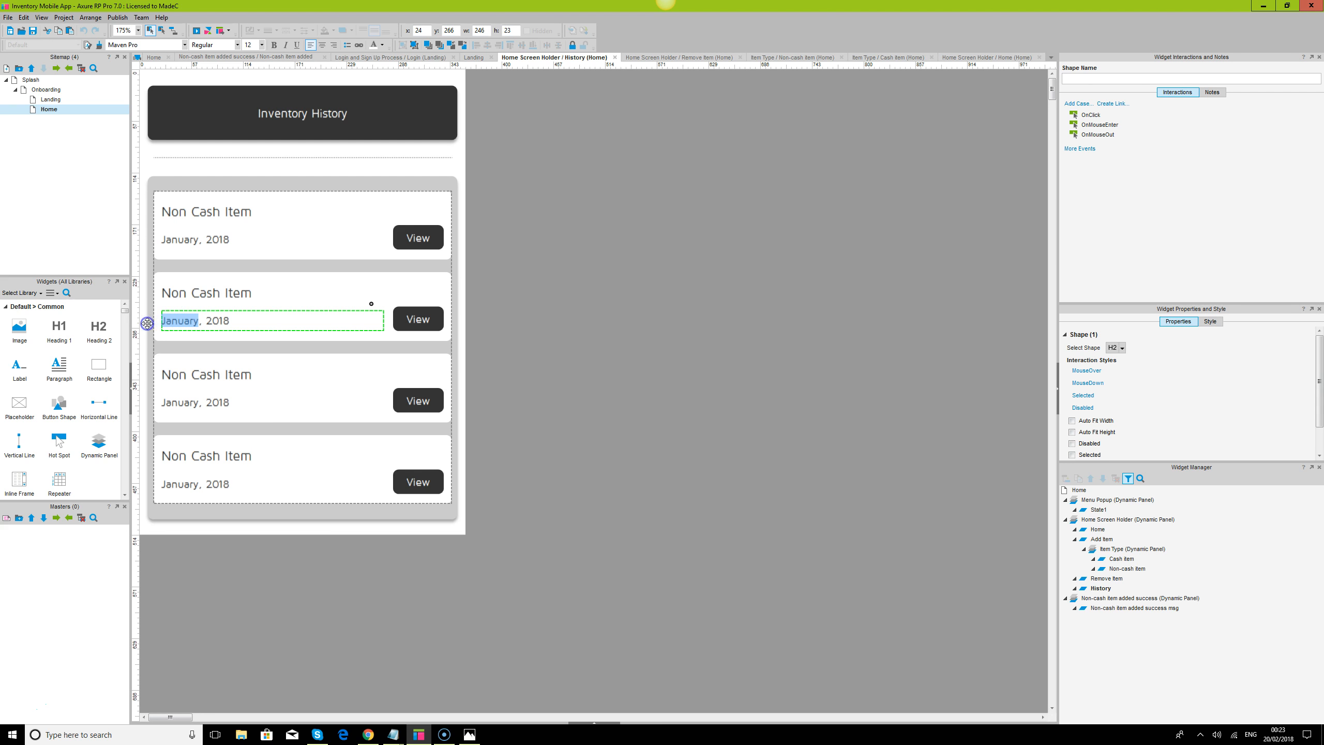
type("Febr")
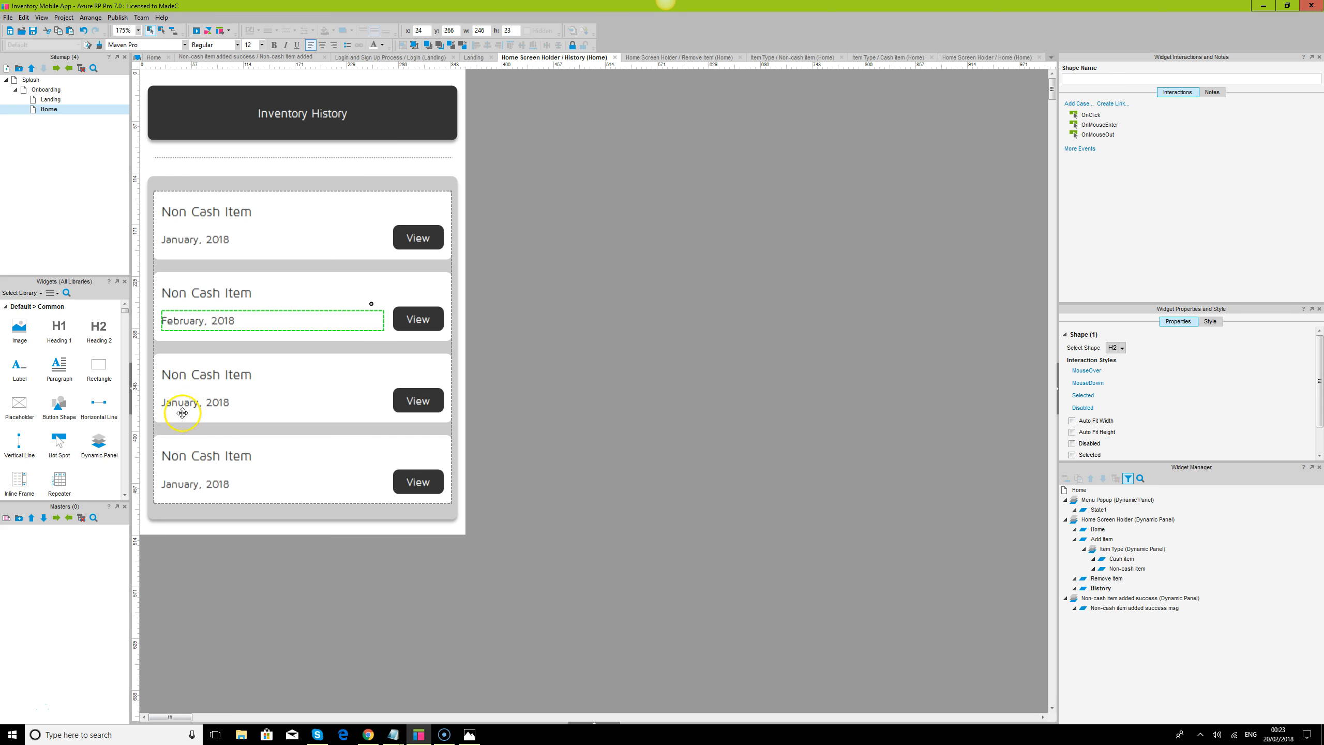
Change the month to "March" in the third card's date line and to "April" in the fourth card's
double_click(197, 402)
left_click(199, 401)
left_click_drag(198, 401, 150, 399)
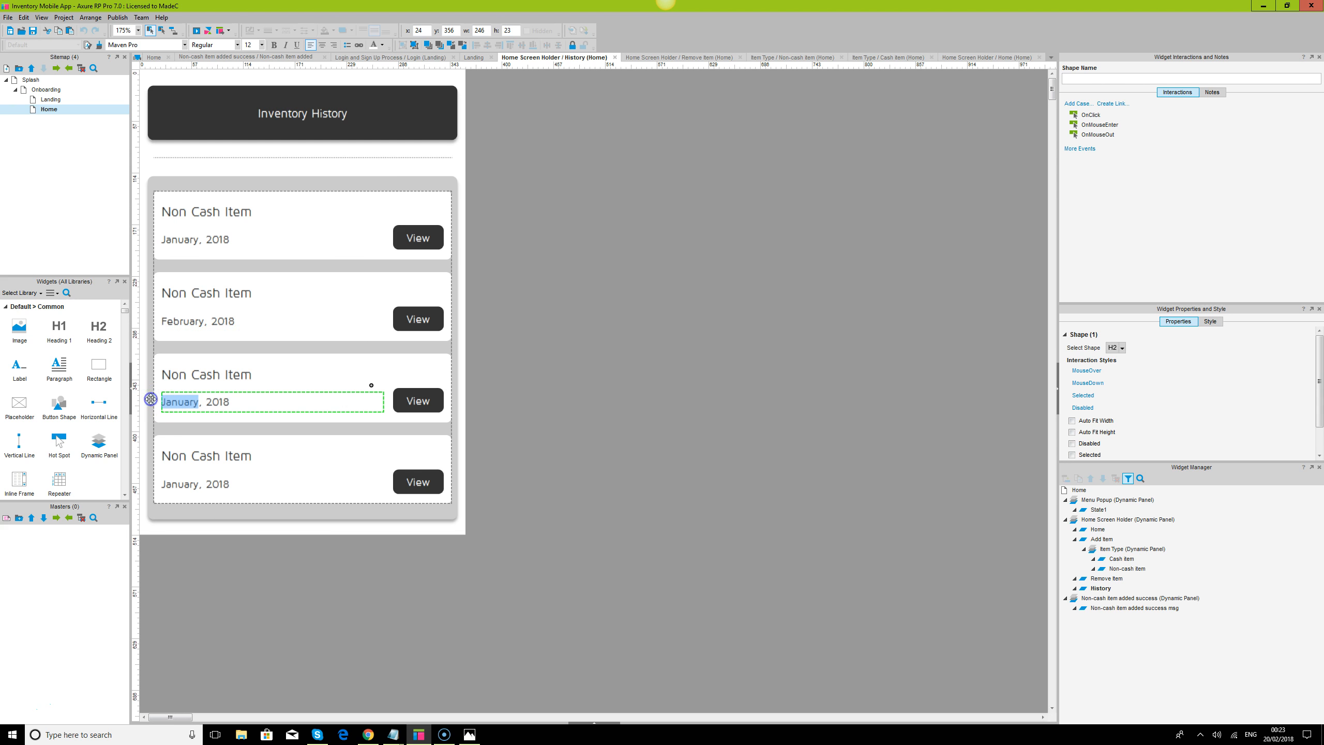
type("March")
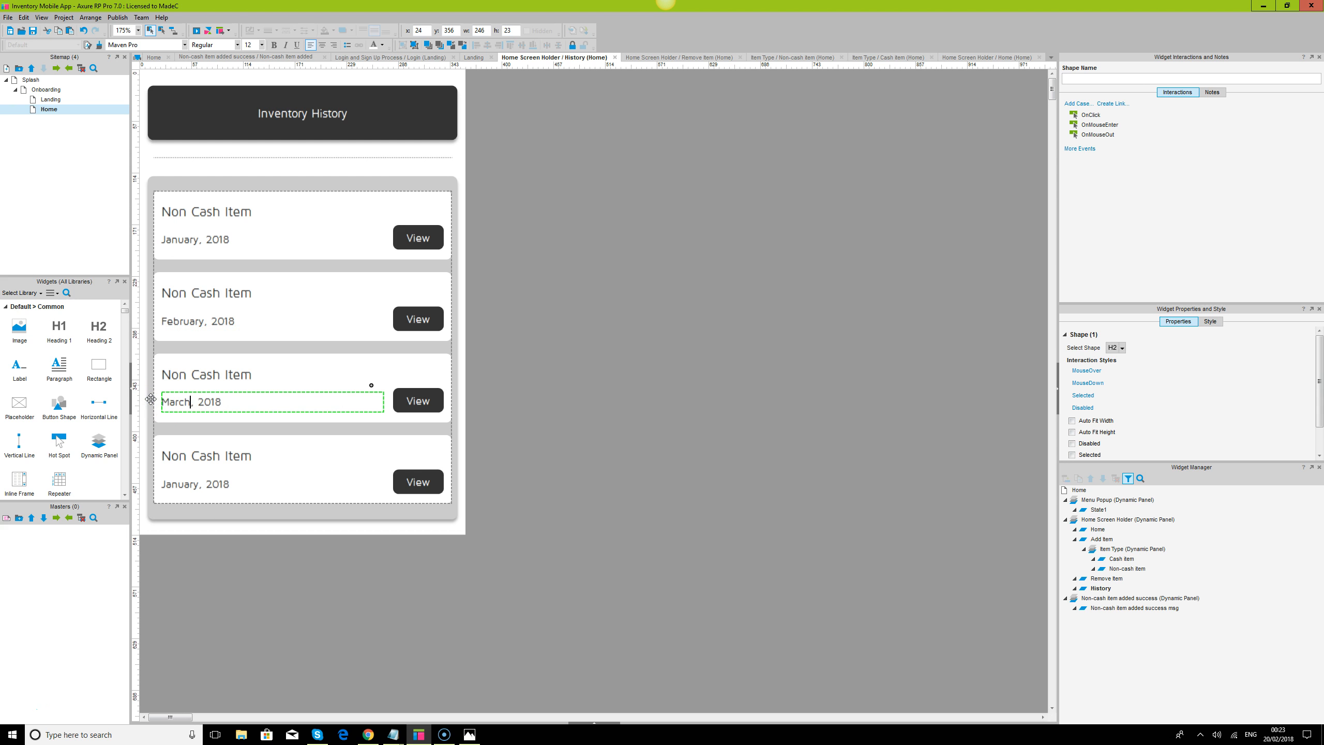
double_click(189, 486)
left_click_drag(197, 485, 136, 480)
type("April")
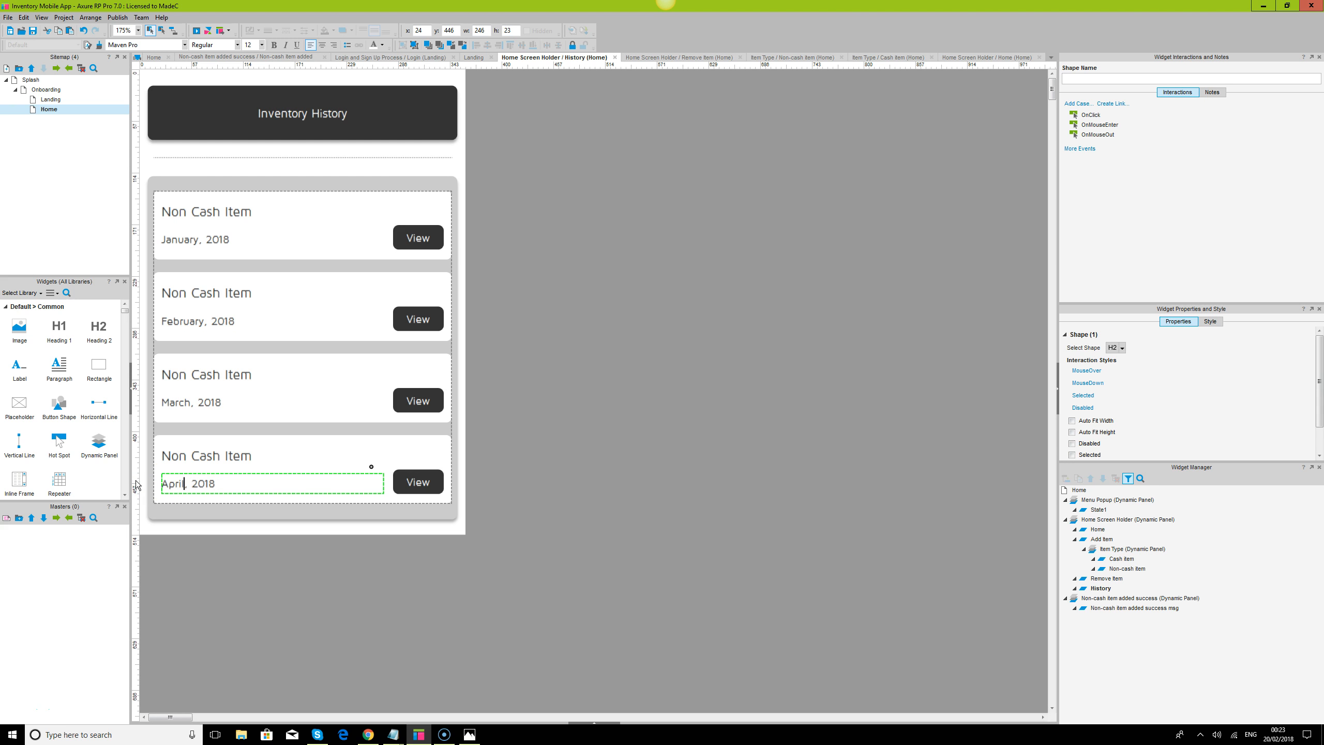
Change the fourth card's title to "Cash Item"
double_click(198, 454)
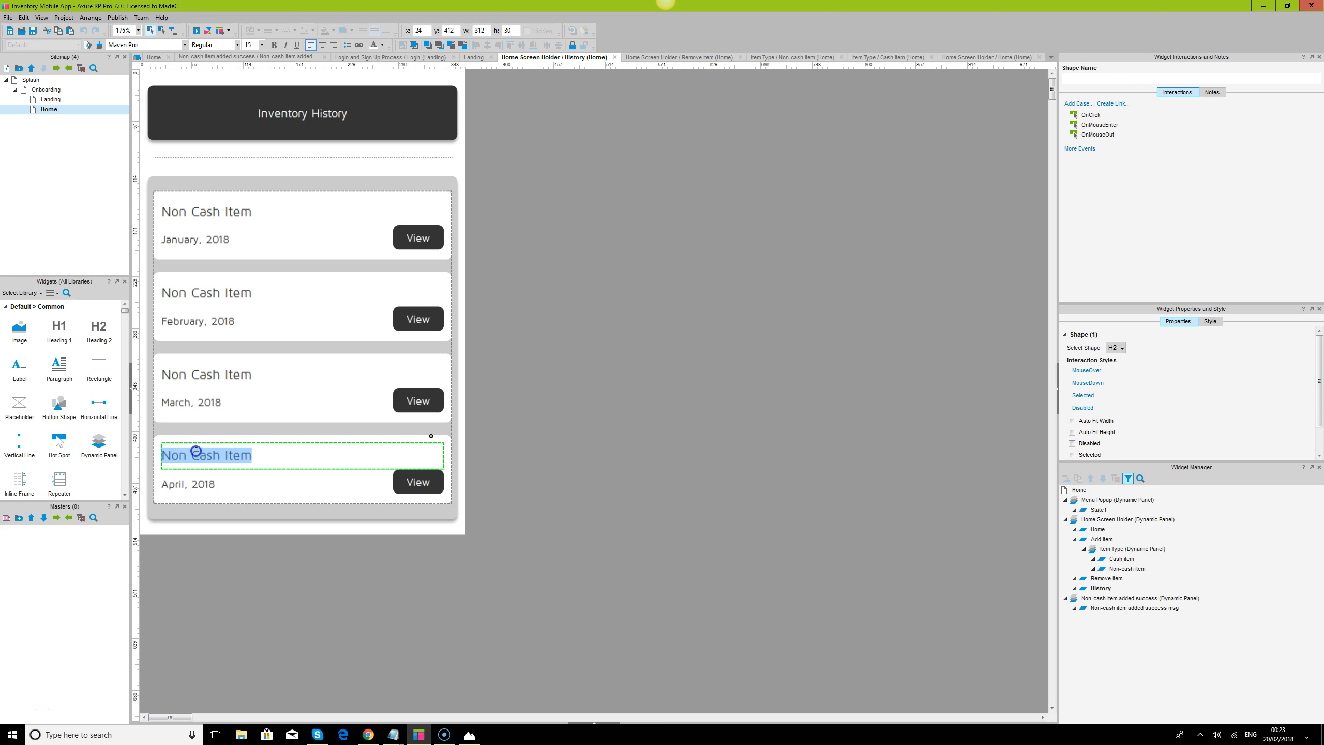
left_click(196, 454)
key("BackSpace")
key("BackSpace")
key("BackSpace")
key("BackSpace")
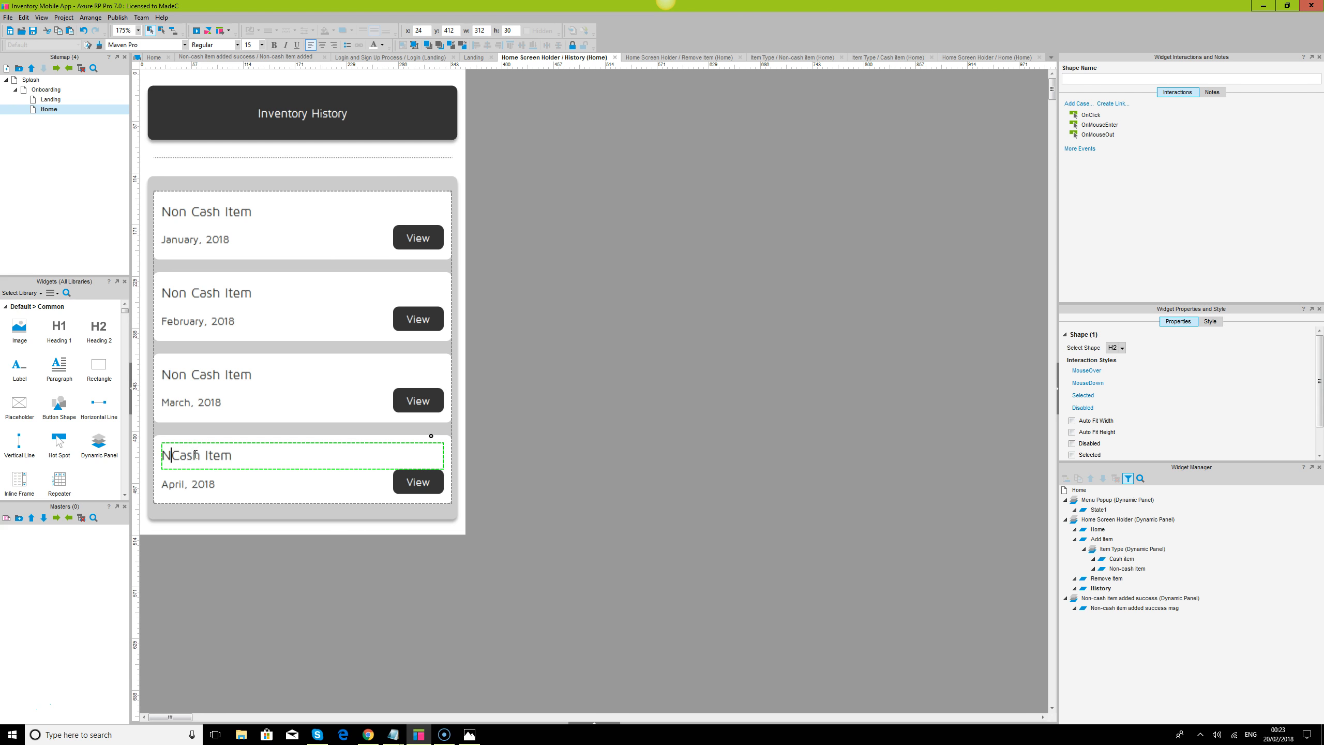
Change the title of the February card to "Cash Item"
double_click(194, 292)
left_click(194, 293)
key("BackSpace")
key("BackSpace")
key("BackSpace")
key("BackSpace")
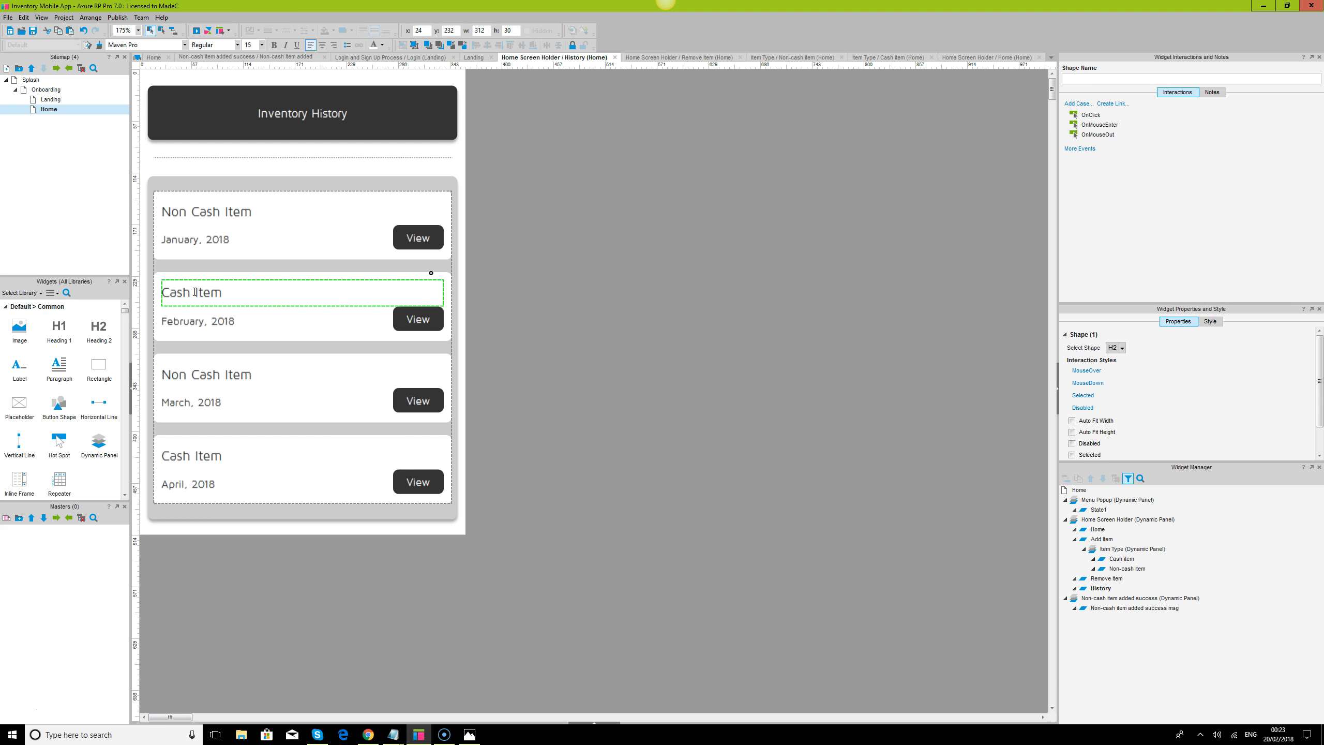
key("Escape")
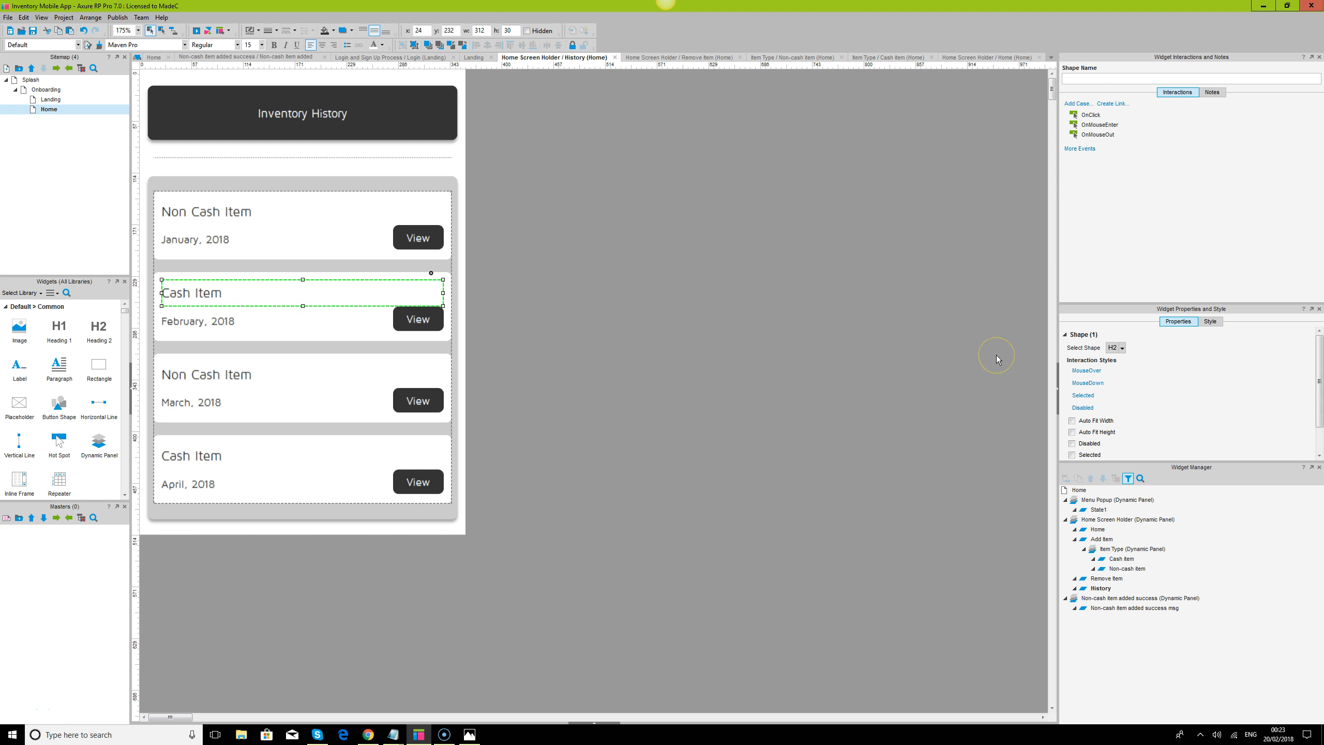
left_click(951, 339)
Return to the Home page, save the project and reload the prototype preview in Chrome
double_click(52, 110)
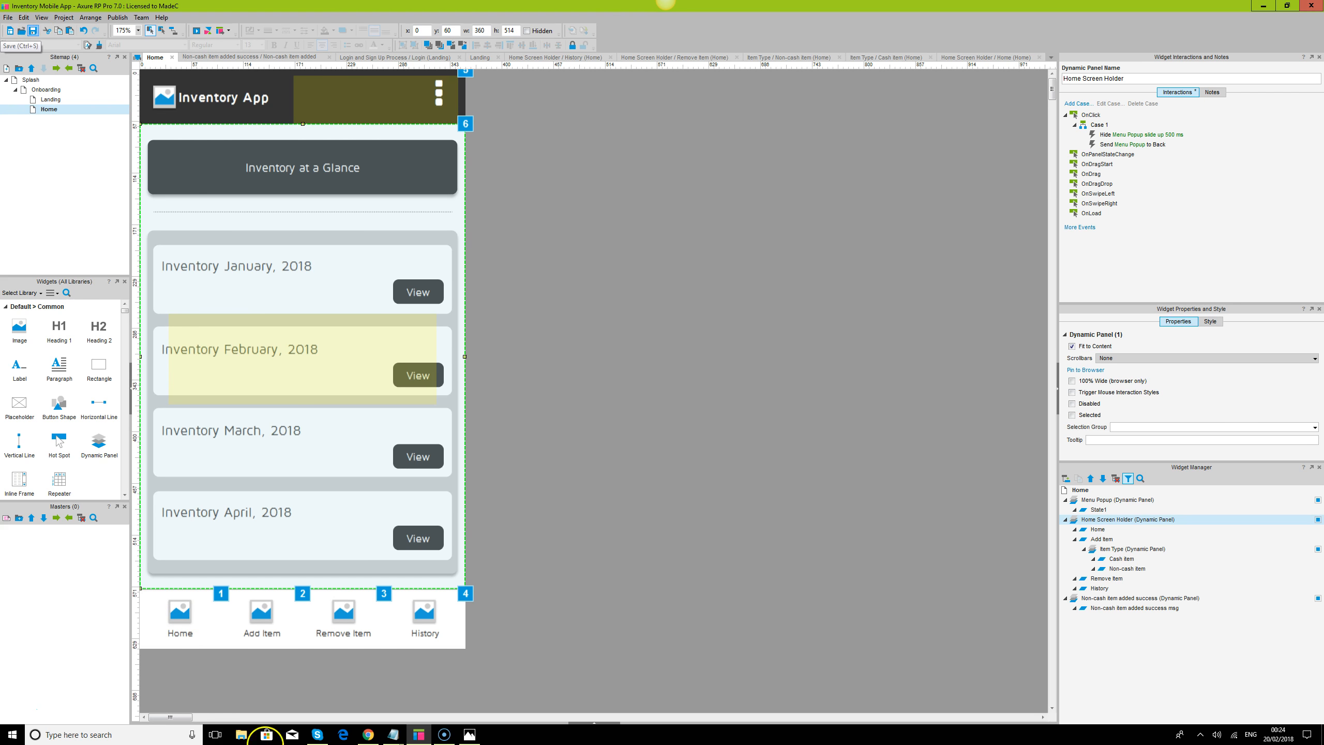
left_click(368, 735)
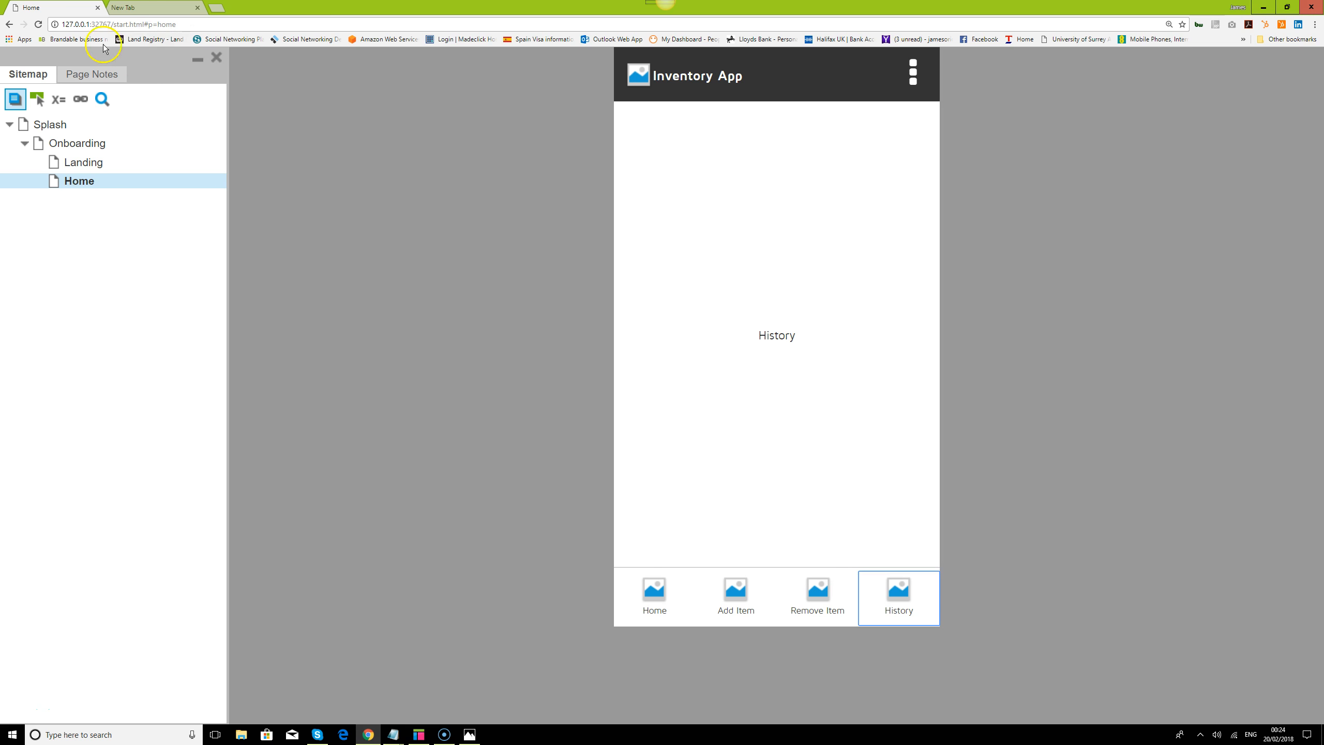
left_click(40, 24)
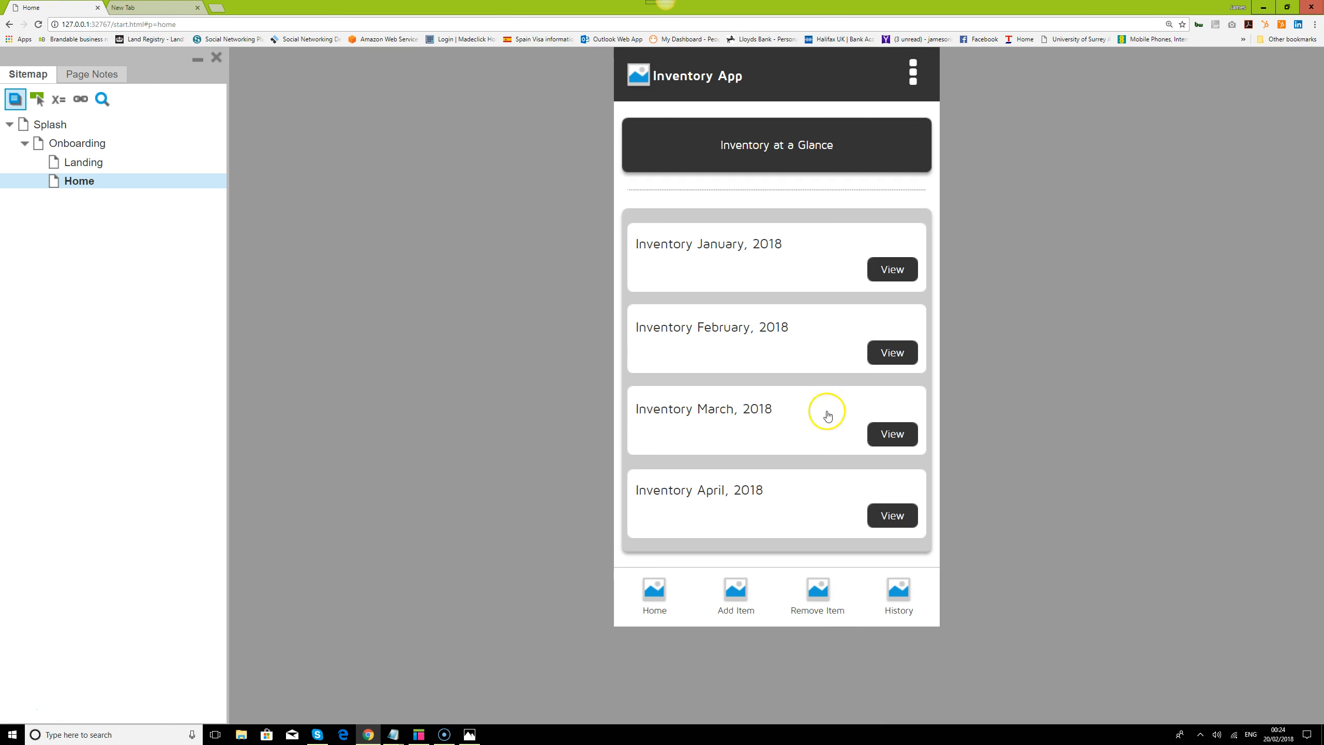
Test the Add Item, Remove Item and History screens in the prototype, and try the View button on the first history card
left_click(735, 594)
left_click(819, 589)
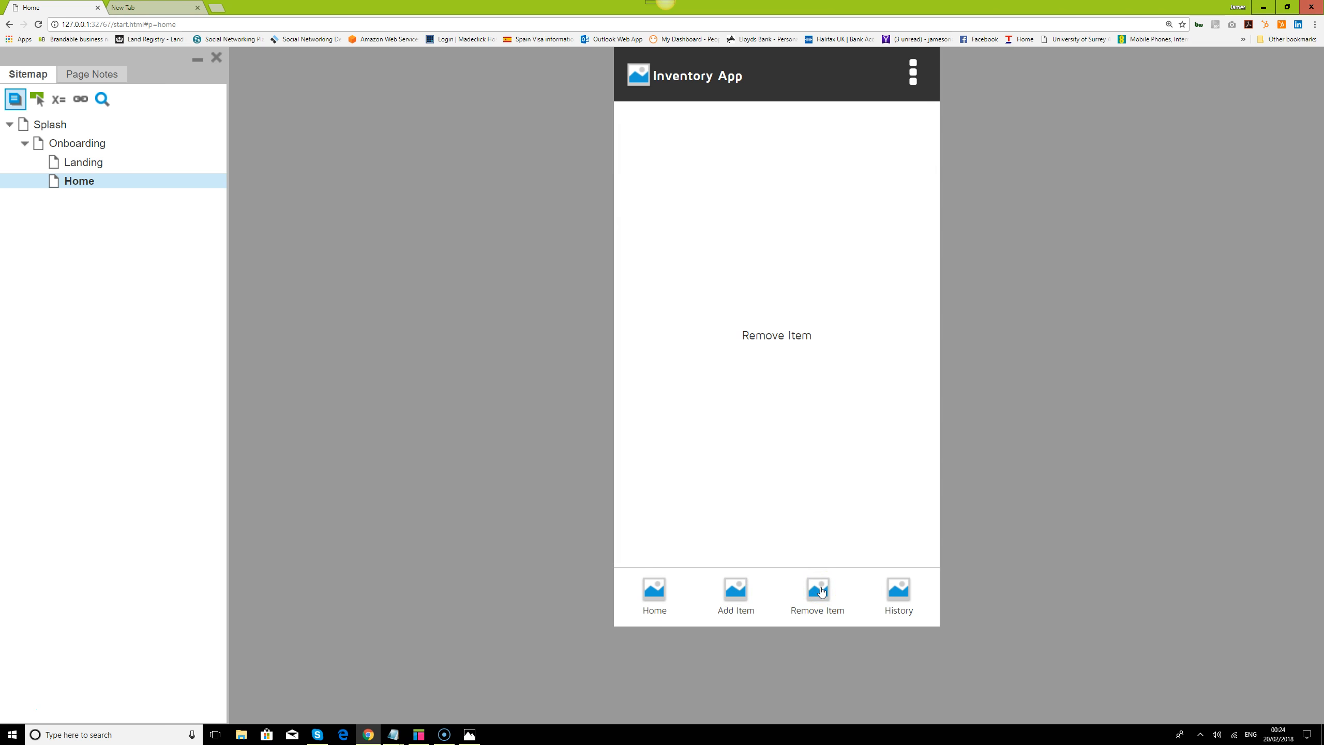
left_click(906, 598)
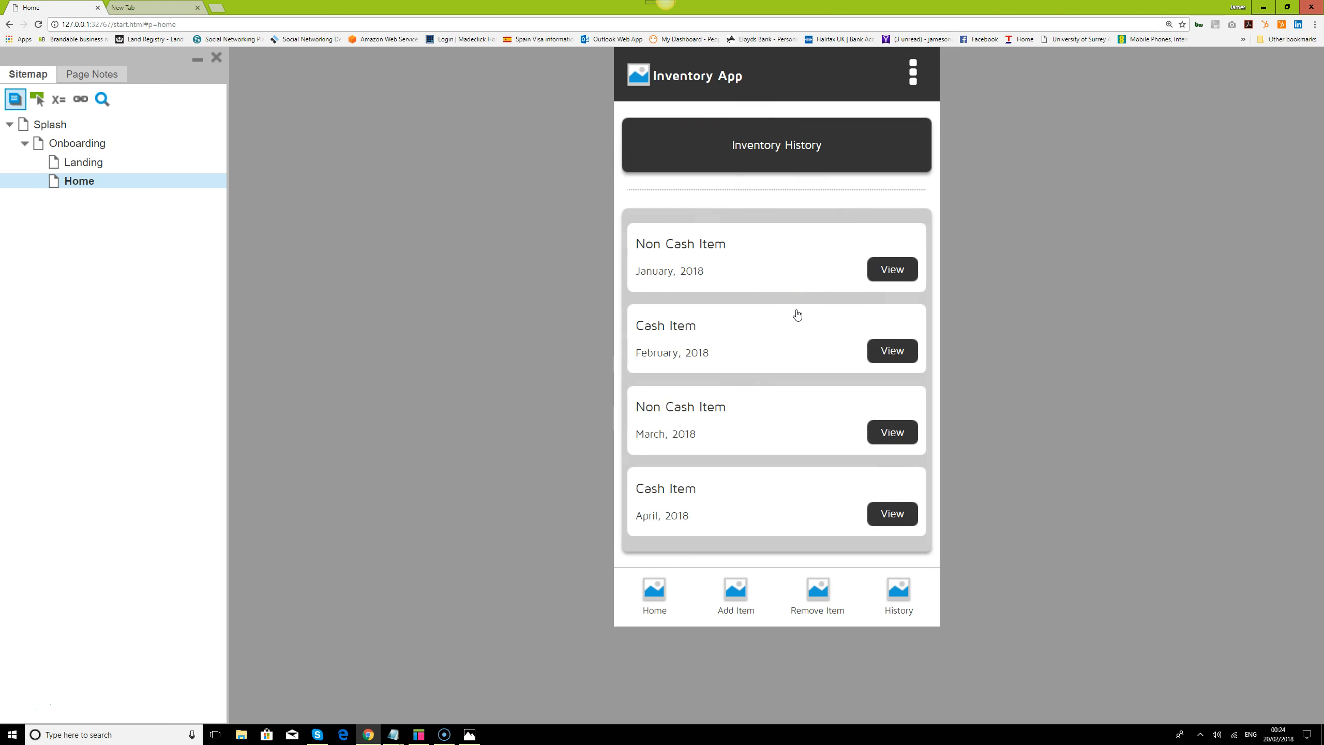
left_click(743, 593)
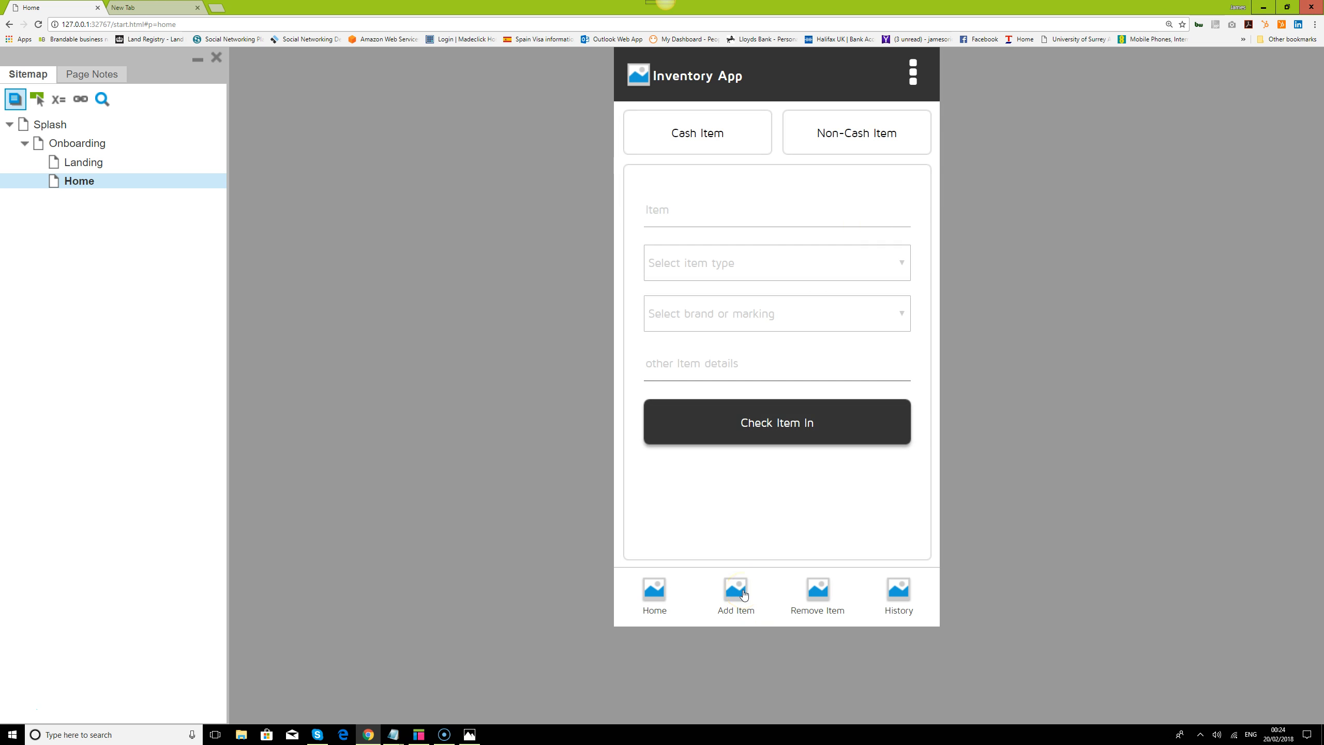
left_click(903, 590)
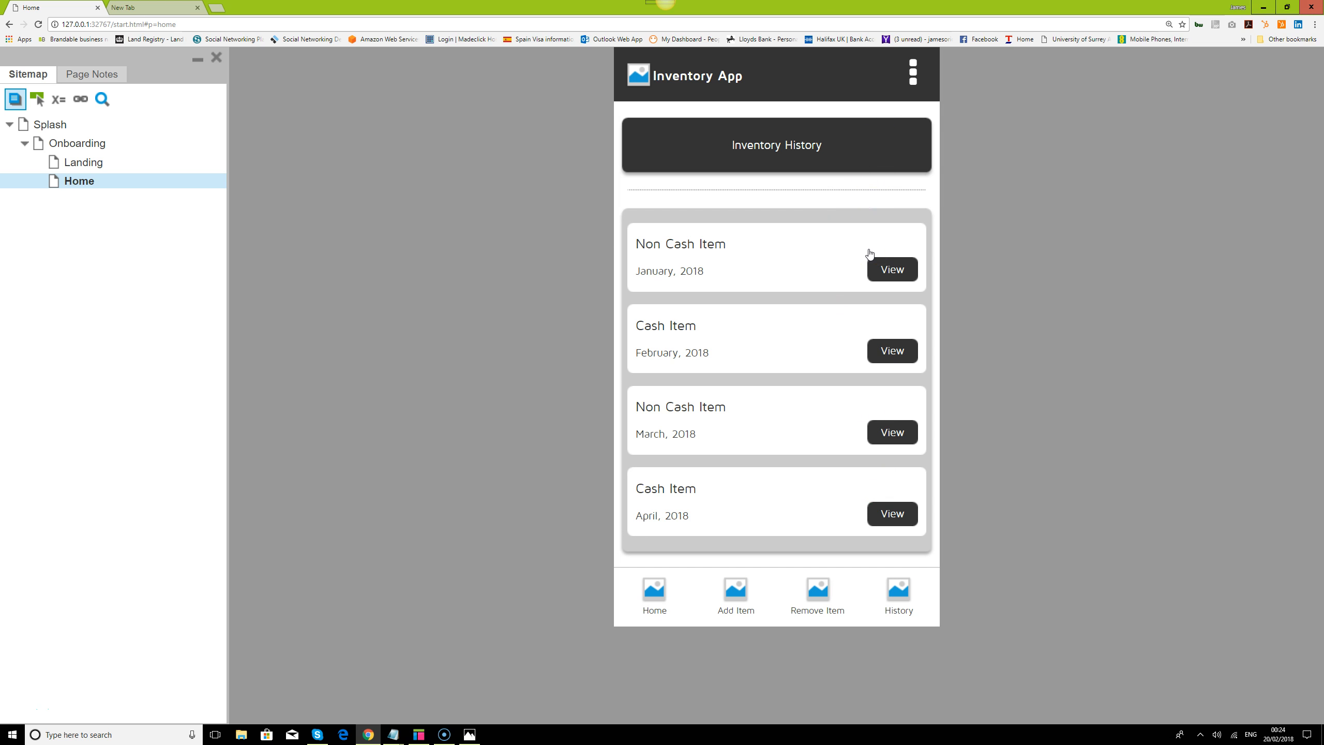
left_click(878, 272)
left_click(899, 278)
Check the prototype's navigation again through Remove Item, Add Item and Home, ending on the History screen
left_click(826, 601)
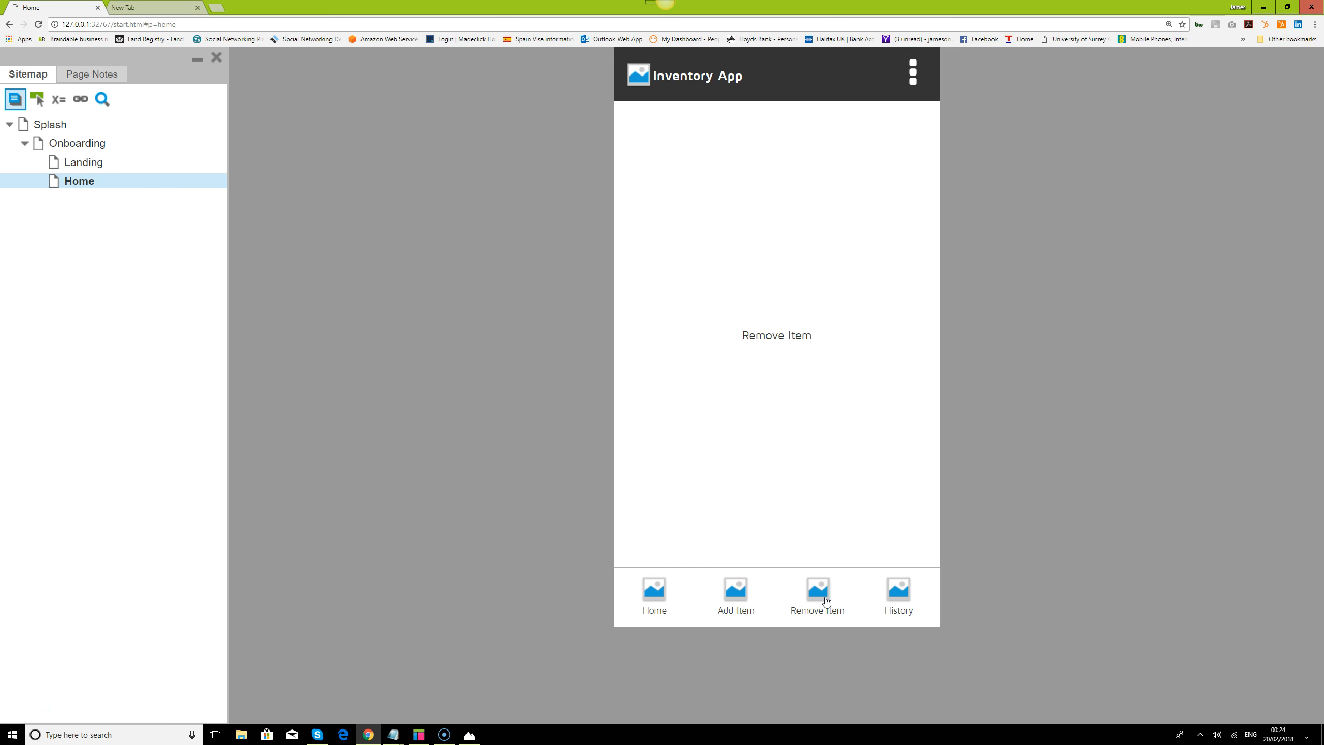
left_click(735, 596)
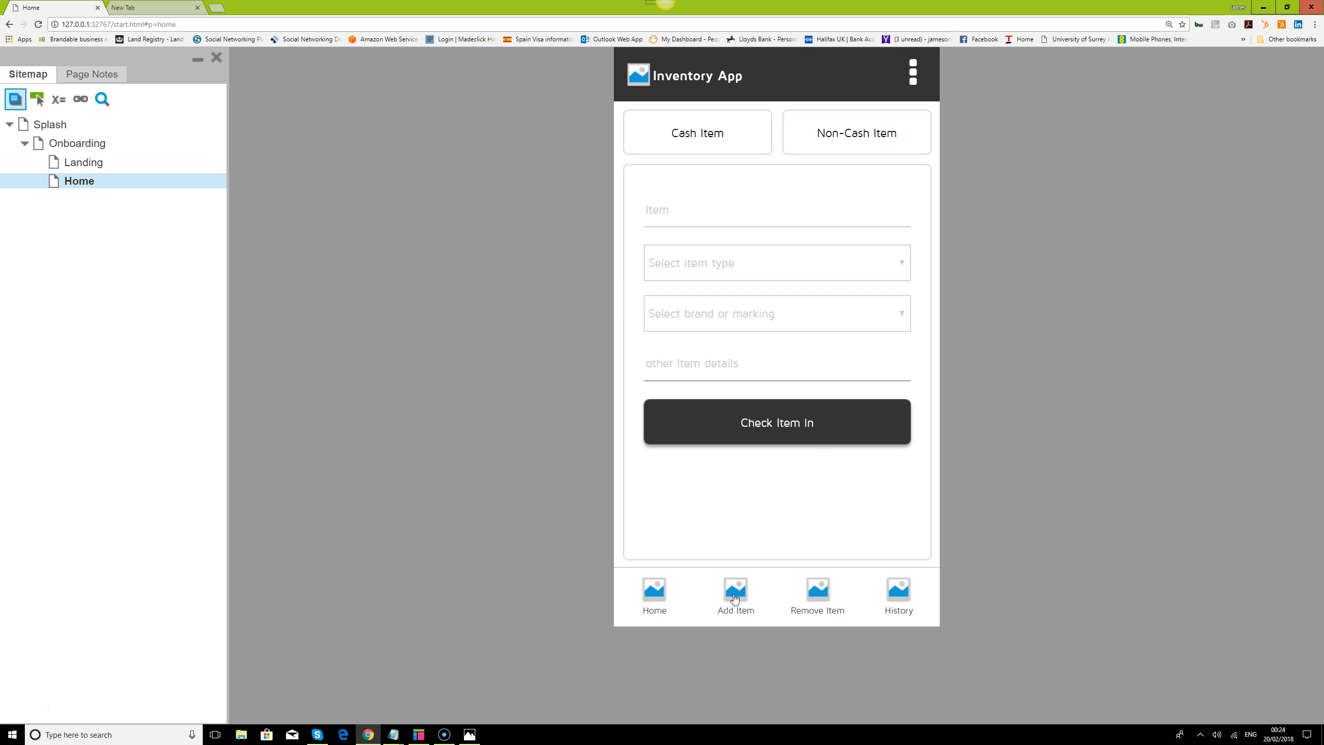
left_click(655, 592)
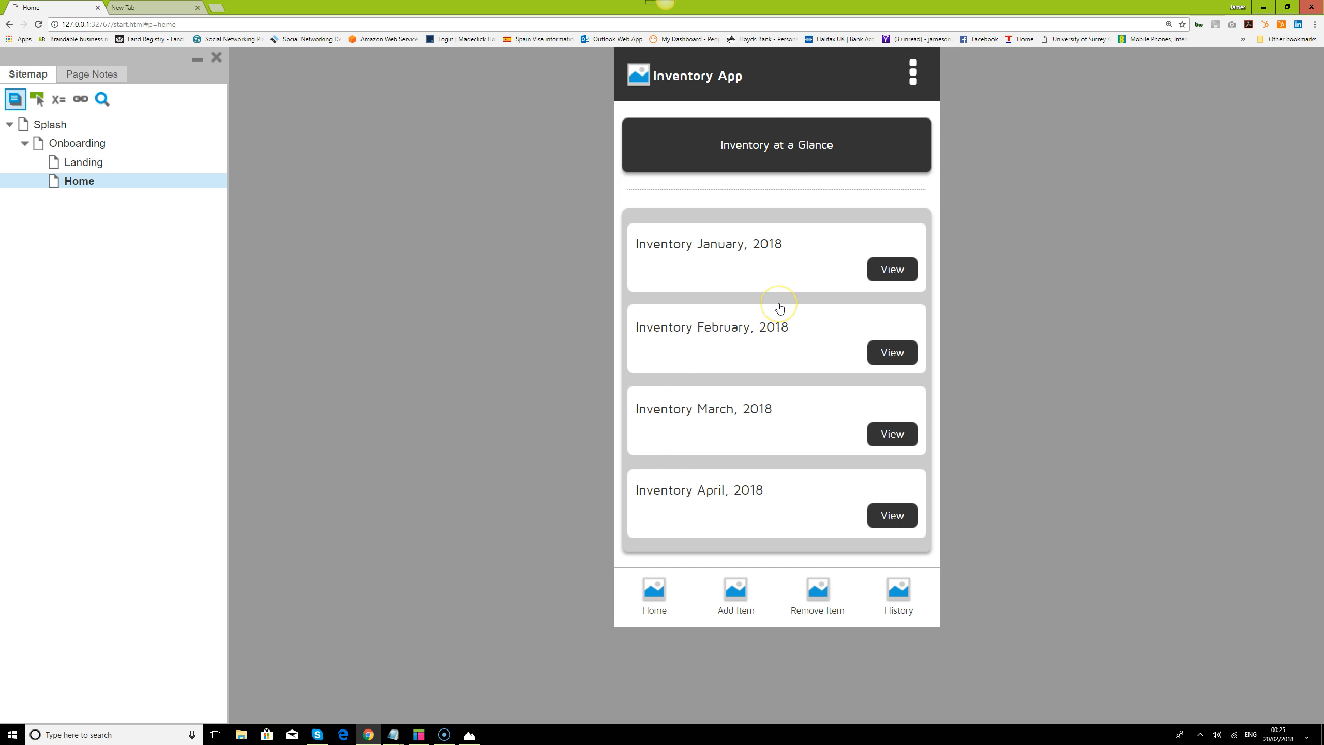
left_click(746, 598)
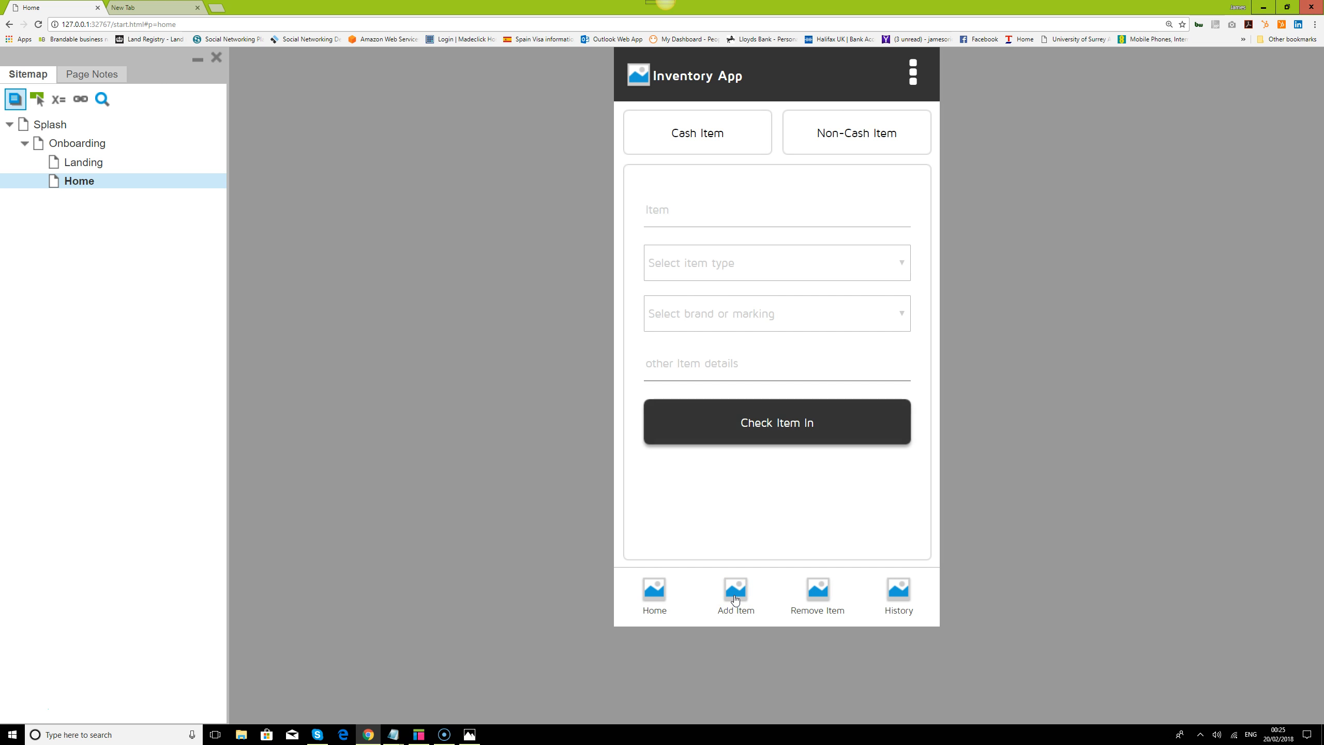
left_click(902, 589)
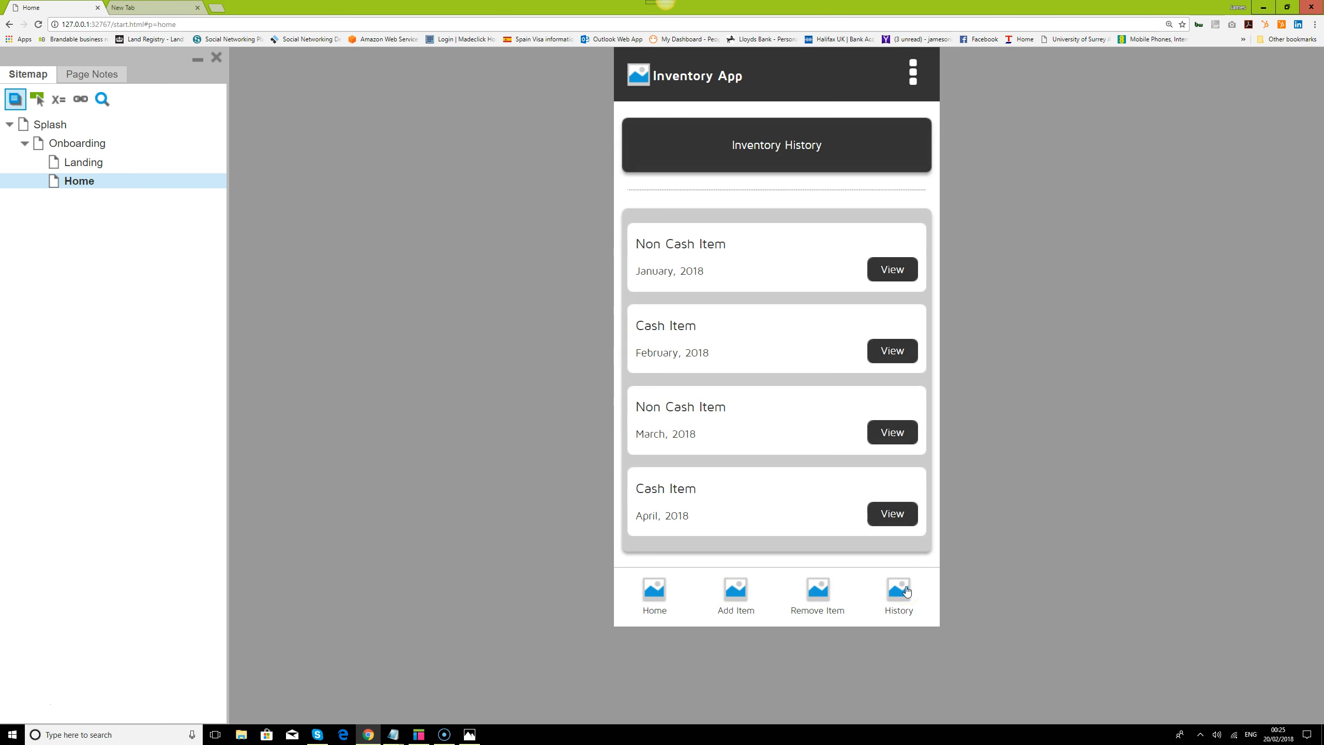
Test the header's overflow menu, the Add Item and History navigation, and the View button on the January history card
left_click(913, 72)
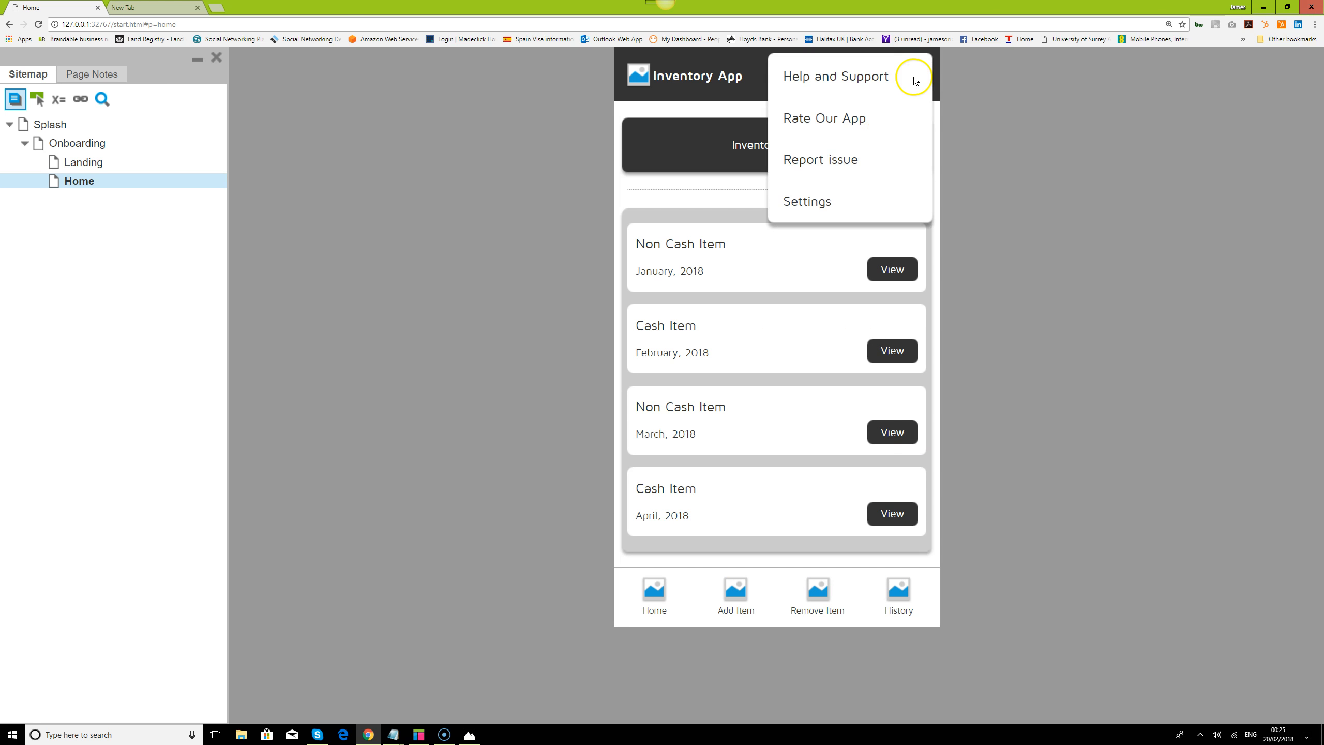
left_click(809, 276)
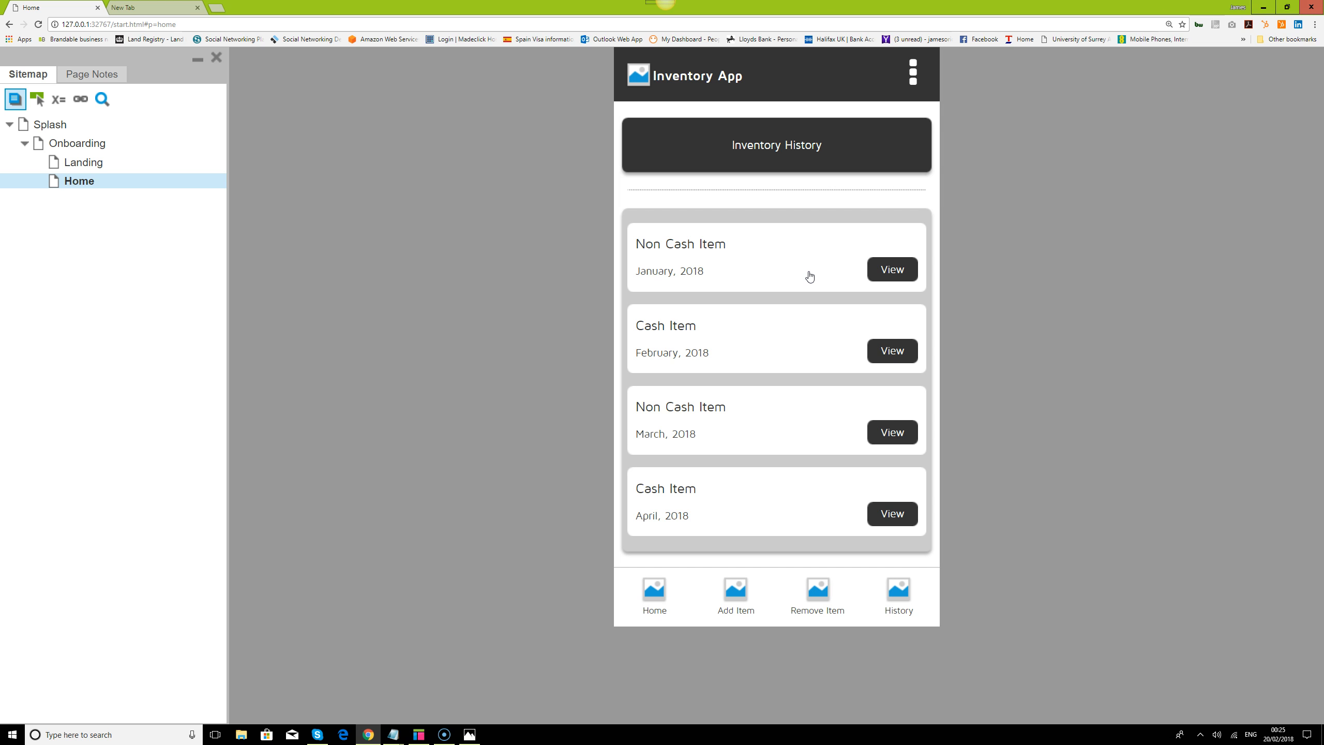
left_click(734, 591)
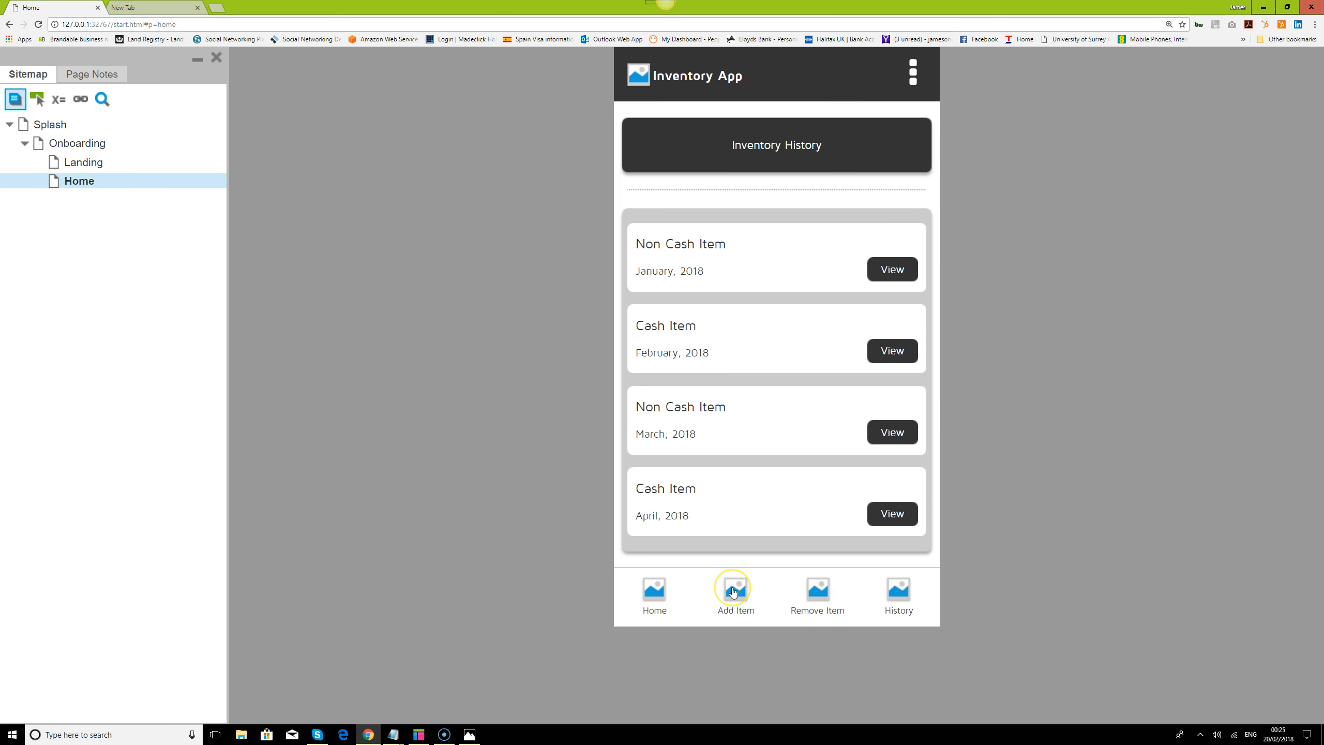
left_click(900, 587)
left_click(892, 270)
Restart the prototype from the Splash page and go through onboarding to the login fields on the Landing page
left_click(46, 129)
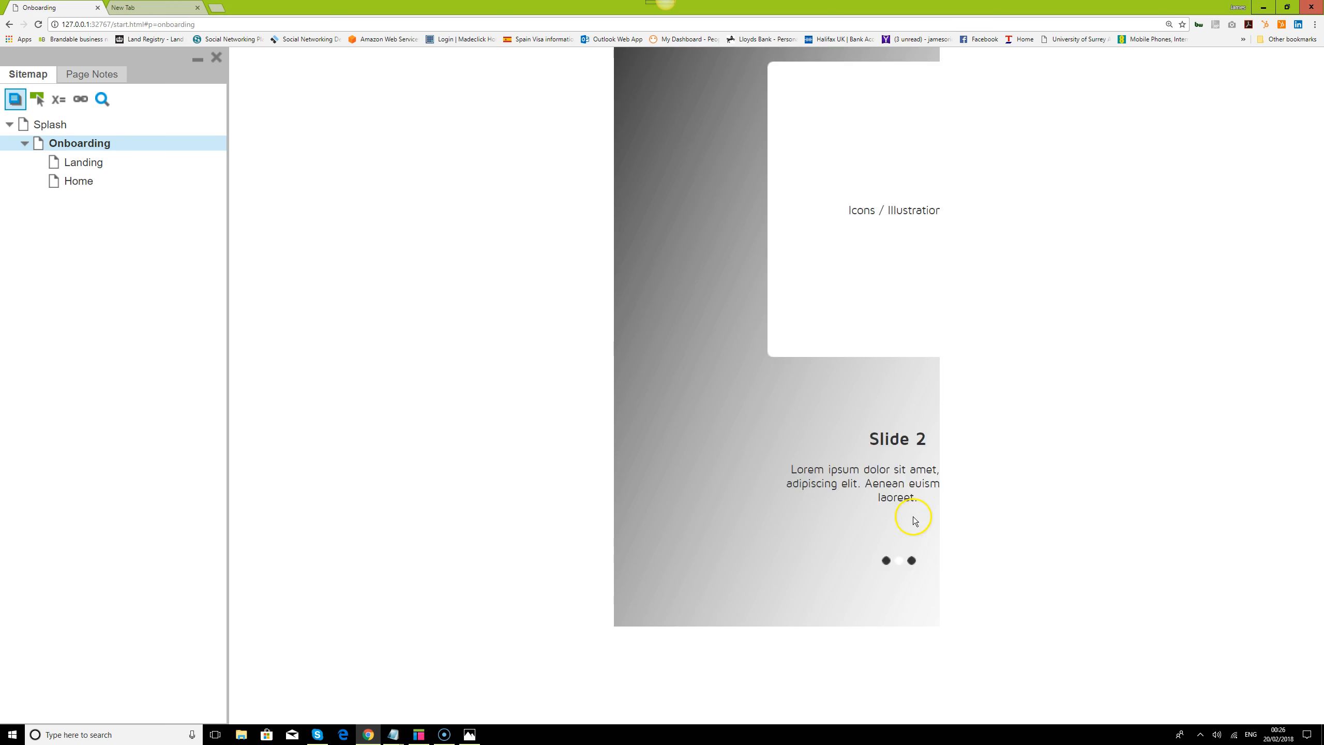
left_click(807, 600)
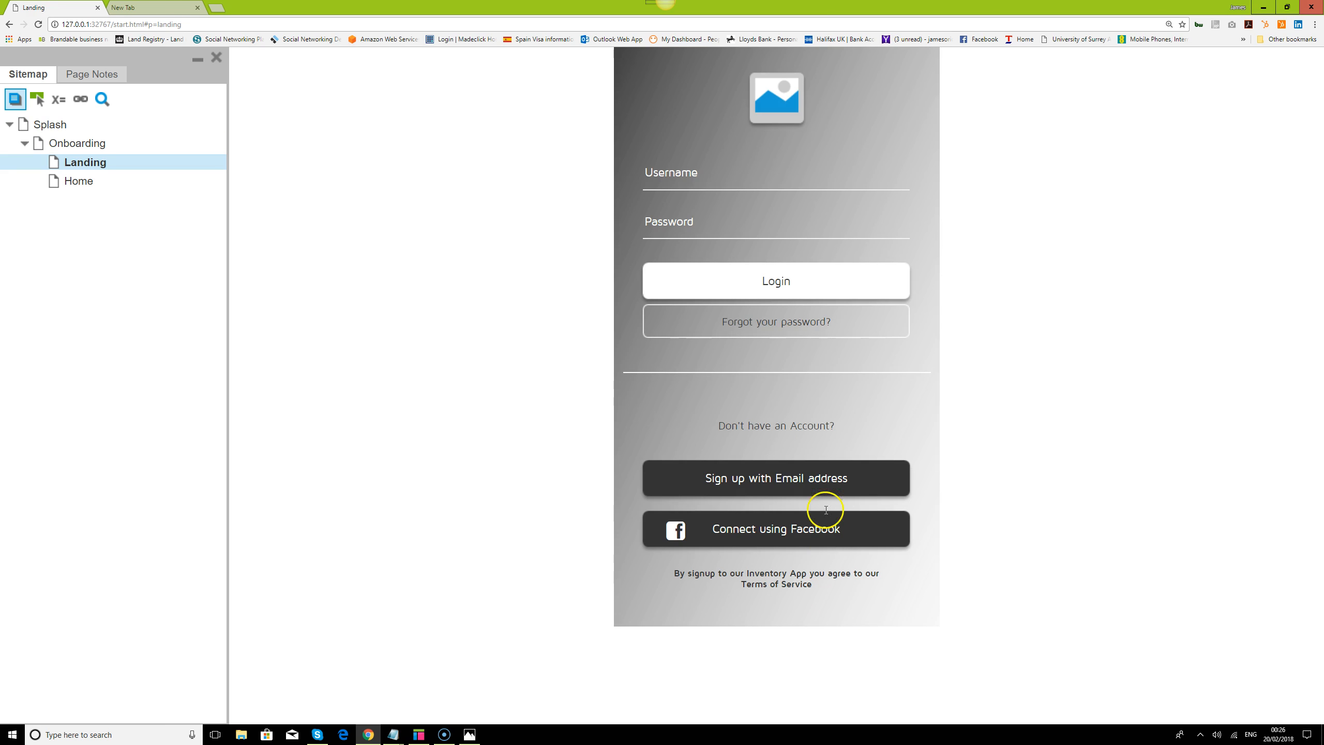
left_click(738, 227)
Check the forgotten-password and email sign-up screens, returning to the Landing screen from each
left_click(783, 320)
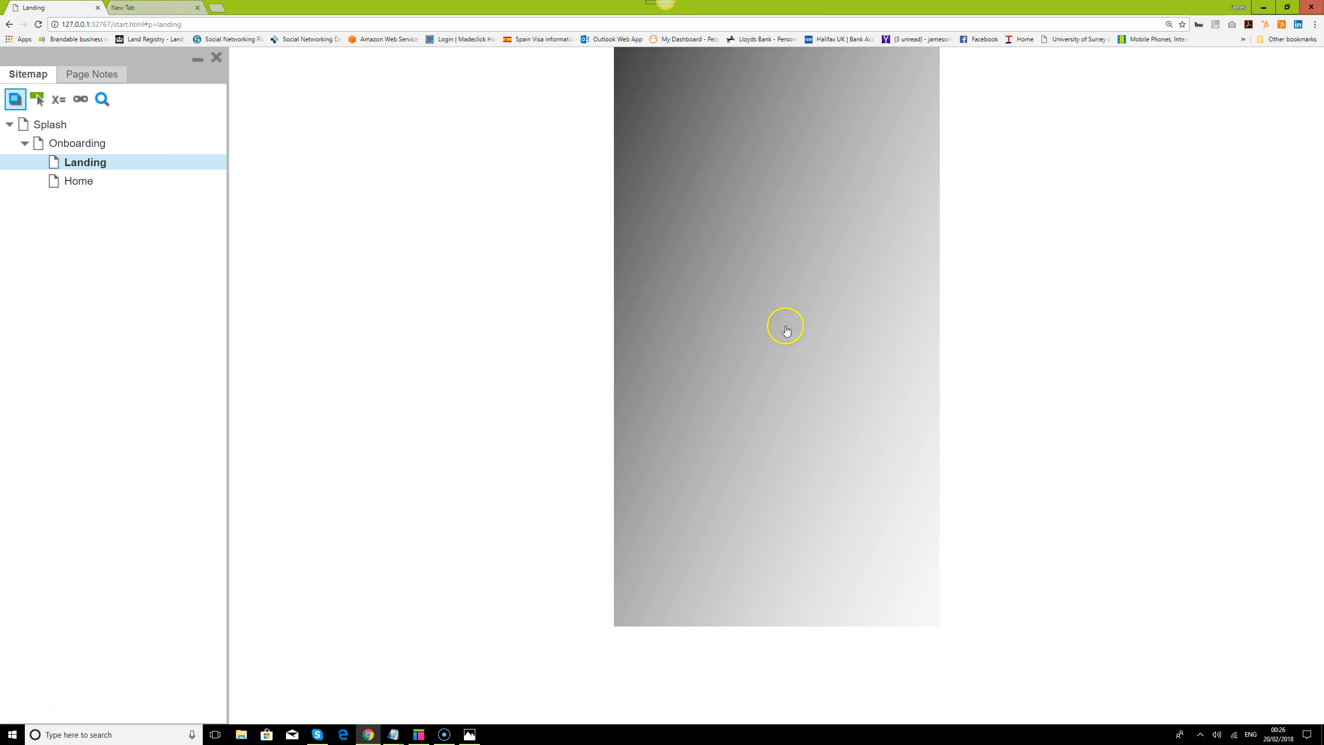
left_click(644, 74)
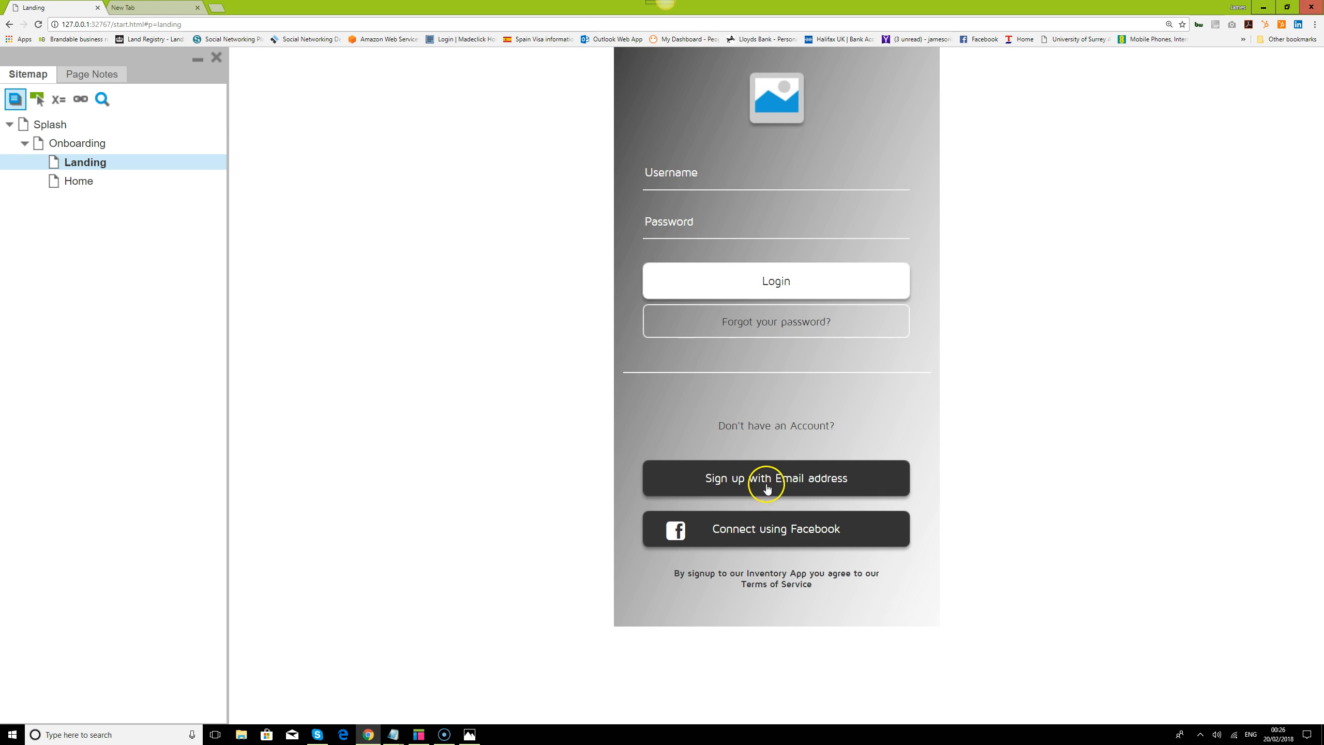
left_click(769, 477)
left_click(643, 74)
Log in to the prototype by entering the user's email as username and the account password
left_click(796, 173)
key("Tab")
key("Tab")
type("******")
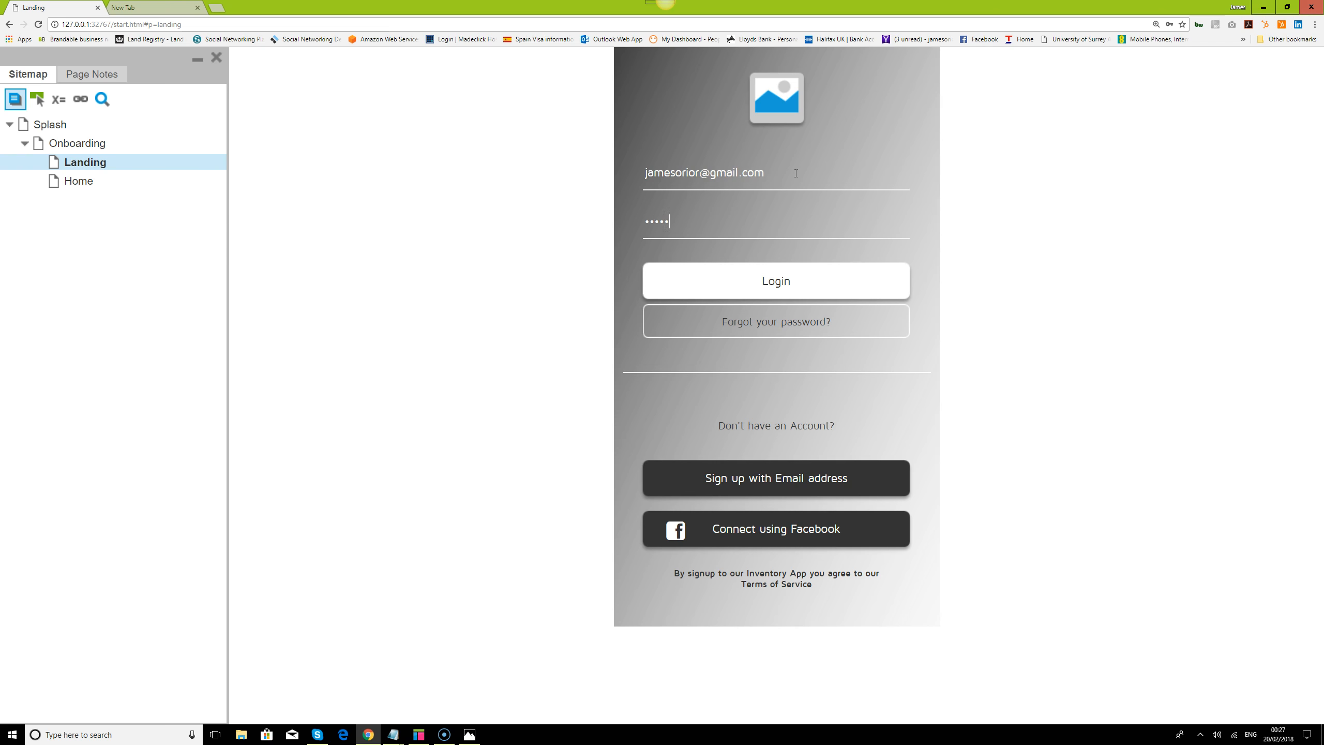
left_click(770, 233)
left_click(775, 284)
Test the Home, Add Item and Remove Item navigation and switch the item form between Cash Item and Non-Cash Item
left_click(893, 421)
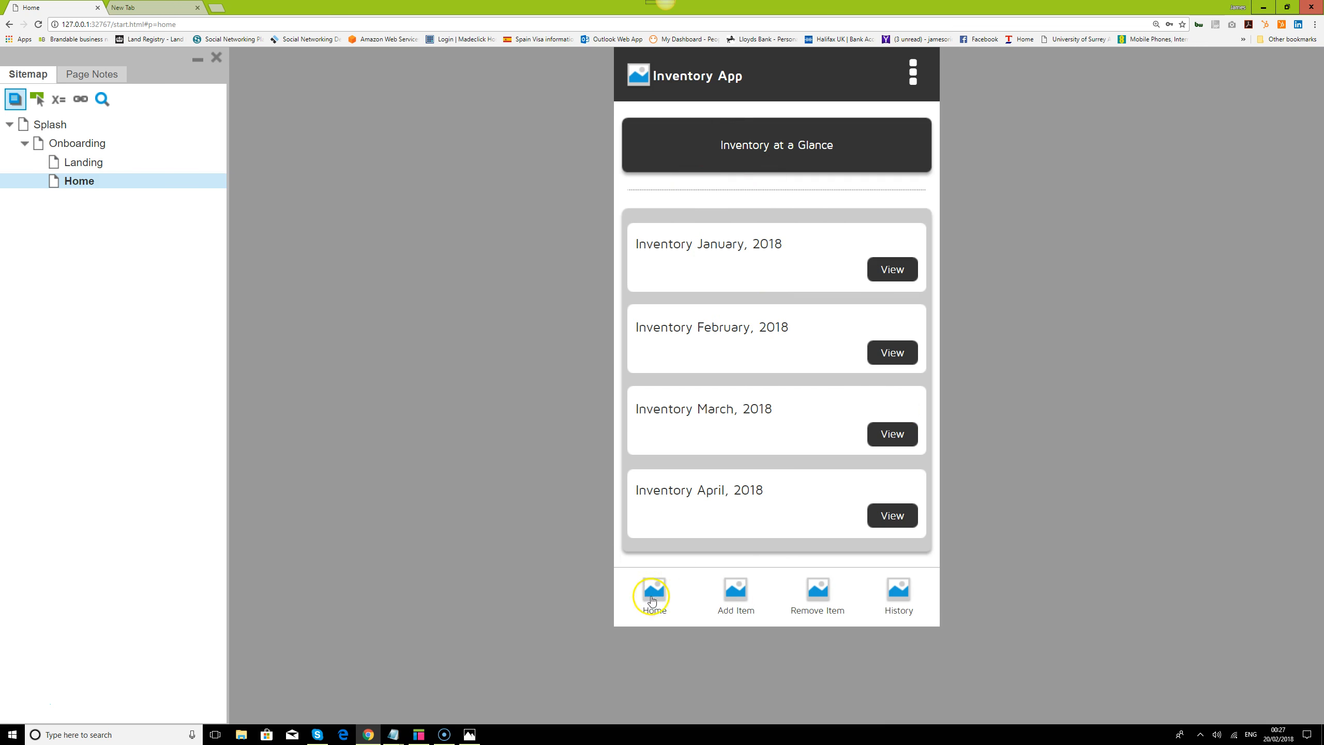
left_click(736, 596)
left_click(817, 591)
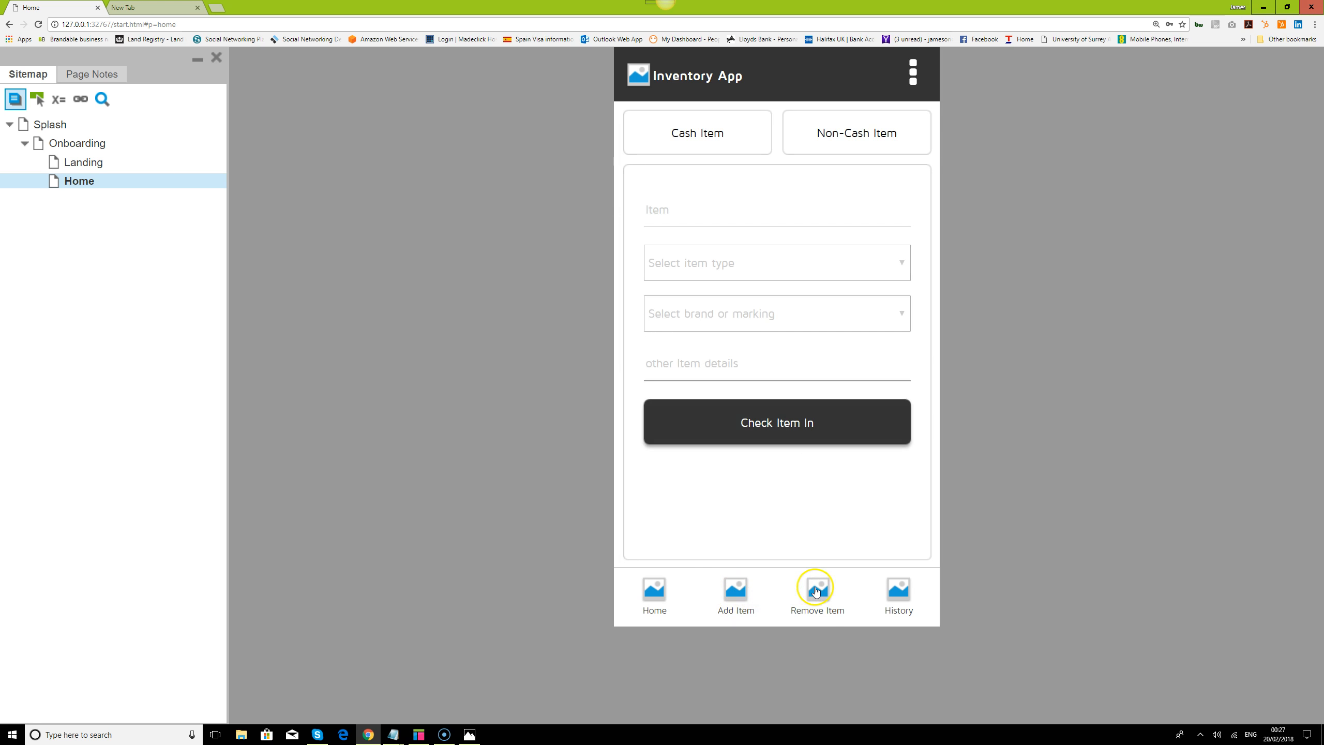
left_click(748, 130)
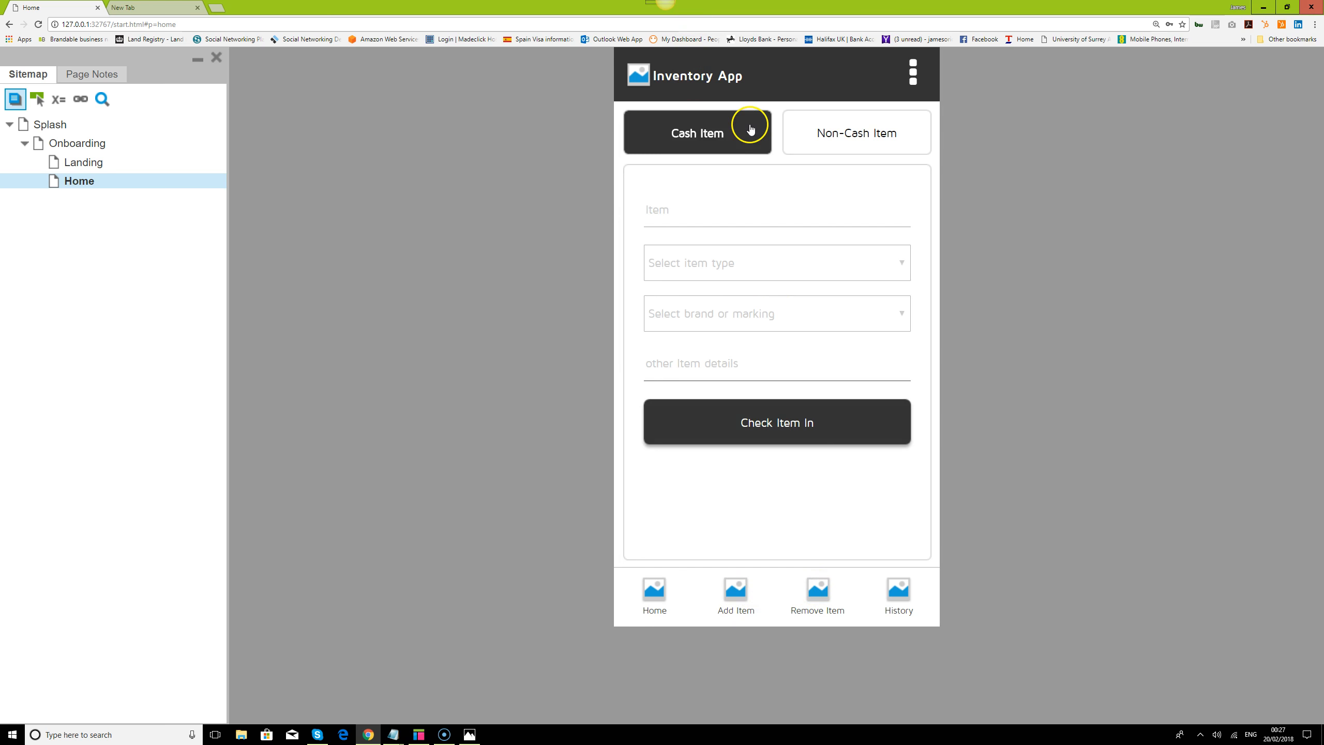
left_click(825, 131)
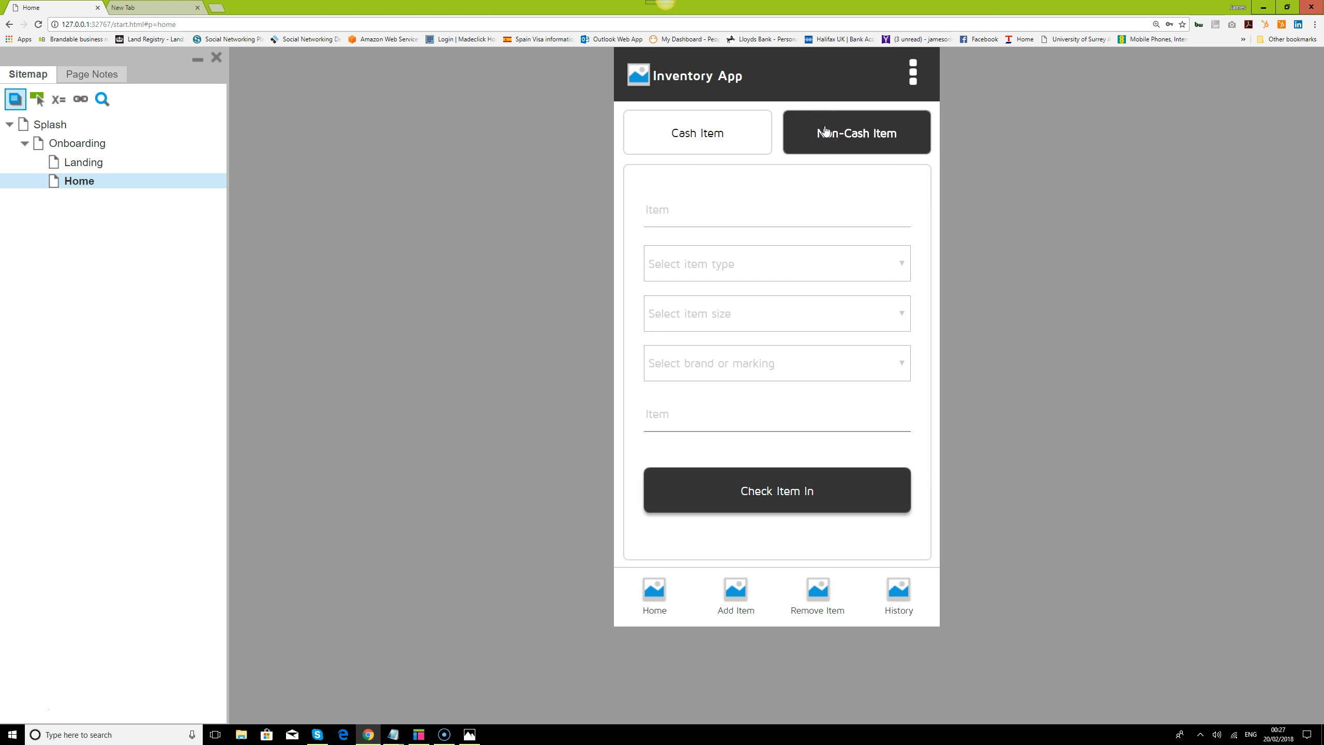
left_click(739, 128)
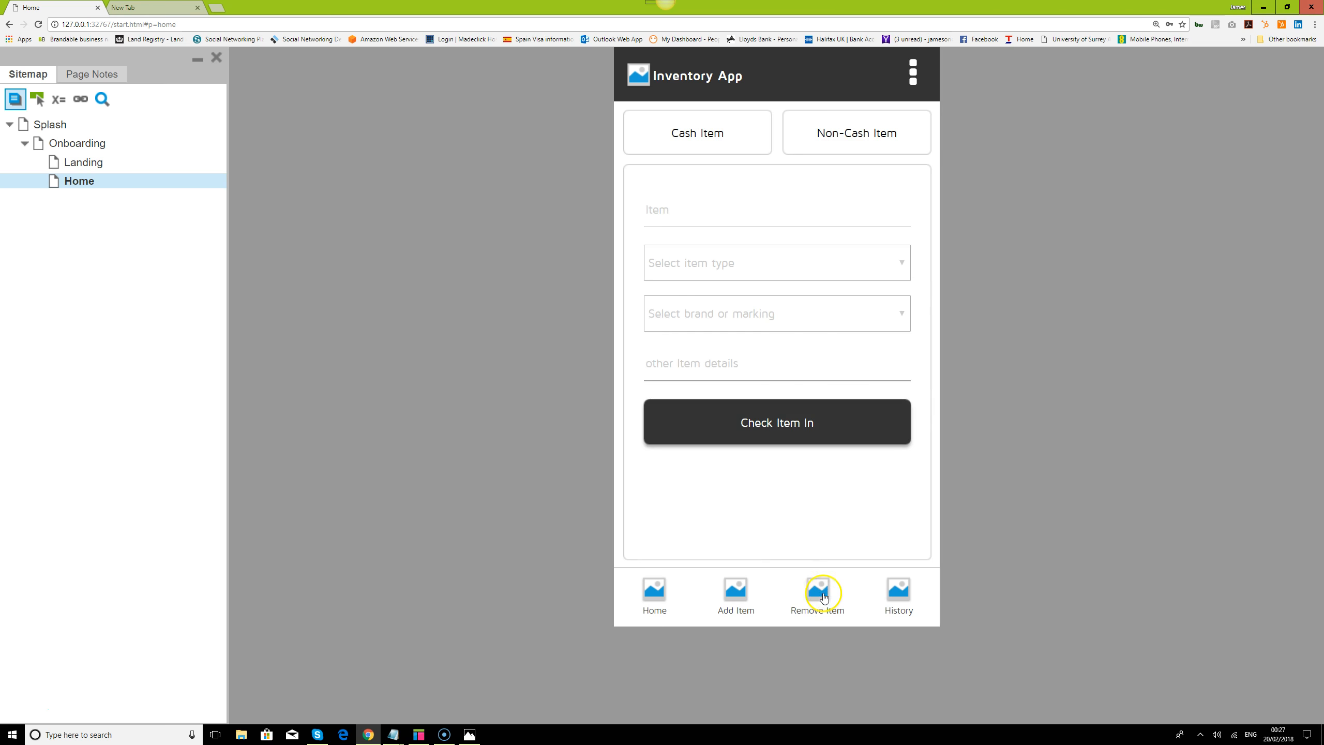
Display the History screen, then open and close the header's overflow menu
left_click(903, 589)
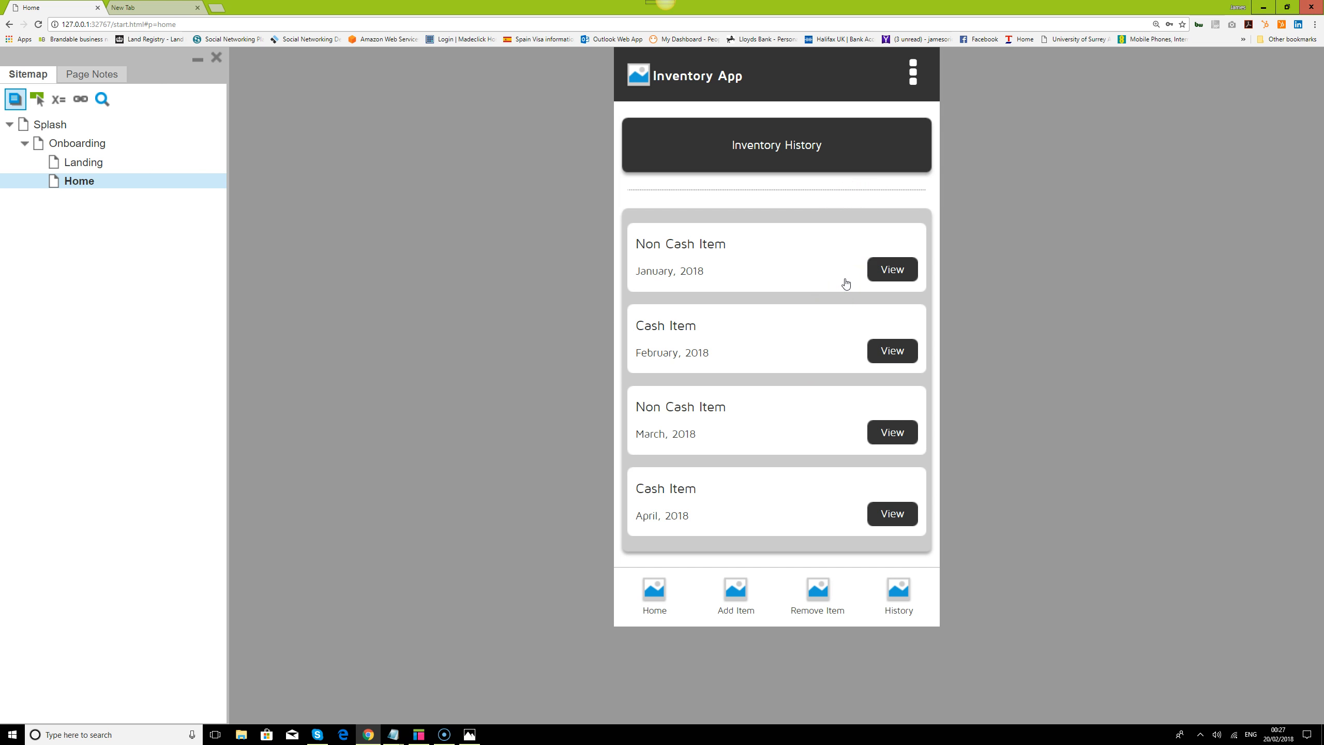
left_click(914, 74)
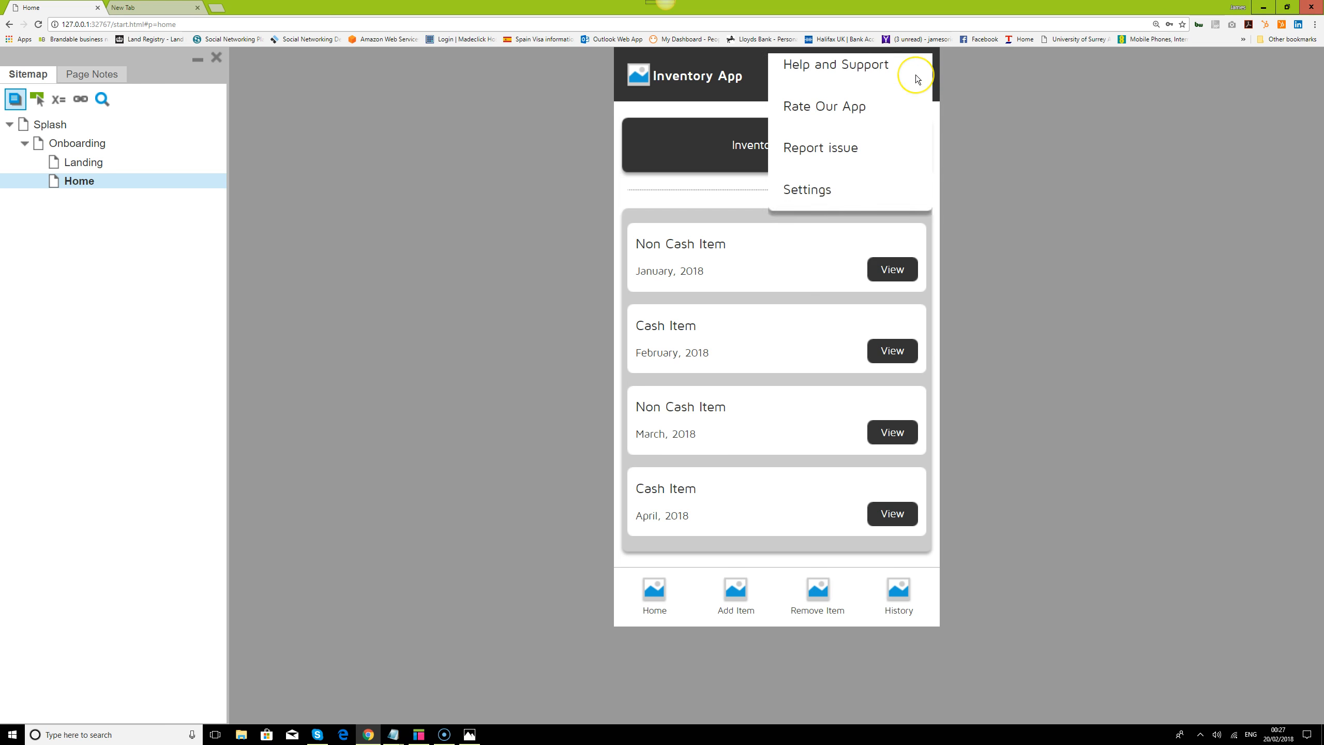
left_click(817, 238)
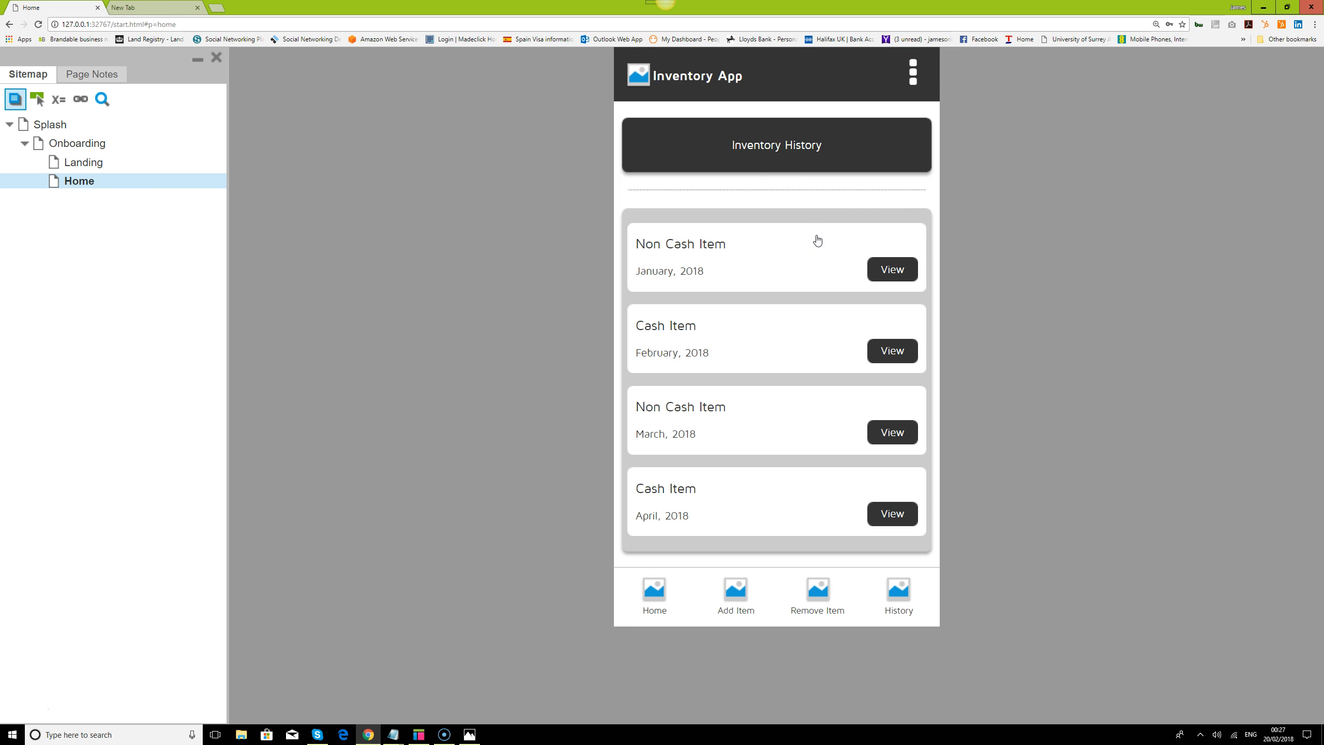